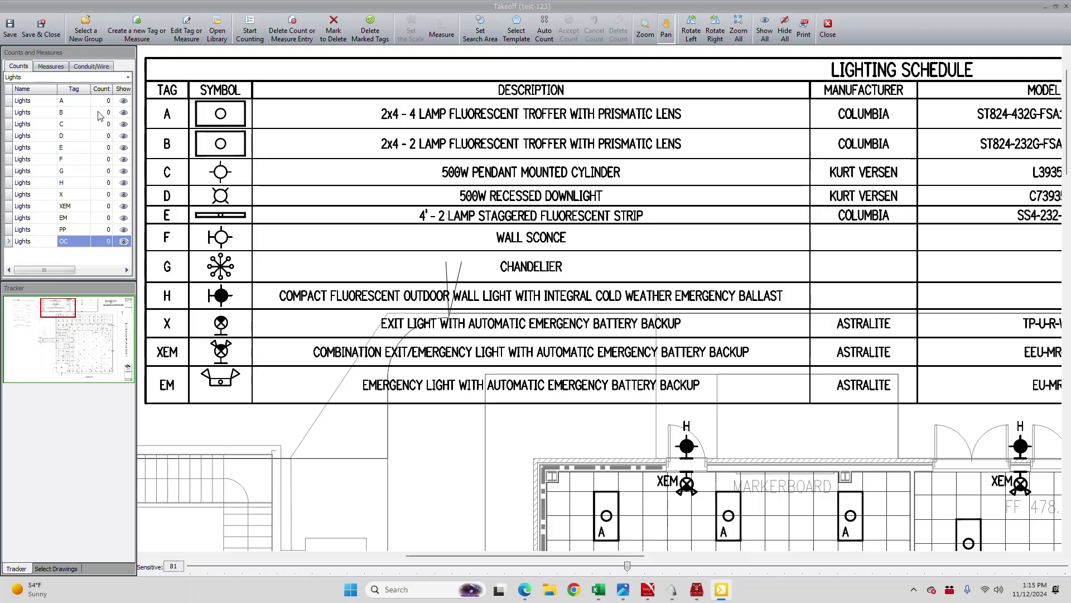
Start counting with the Lights tag A and mark all nine A troffers in the Multi-Purpose room 128
{"action": "mouse_move", "coordinate": [307, 106]}
{"action": "left_mouse_down"}
{"action": "mouse_move", "coordinate": [349, 105]}
{"action": "mouse_move", "coordinate": [335, 105]}
{"action": "mouse_move", "coordinate": [336, 128]}
{"action": "mouse_move", "coordinate": [371, 182]}
{"action": "mouse_move", "coordinate": [308, 111]}
{"action": "left_mouse_up"}
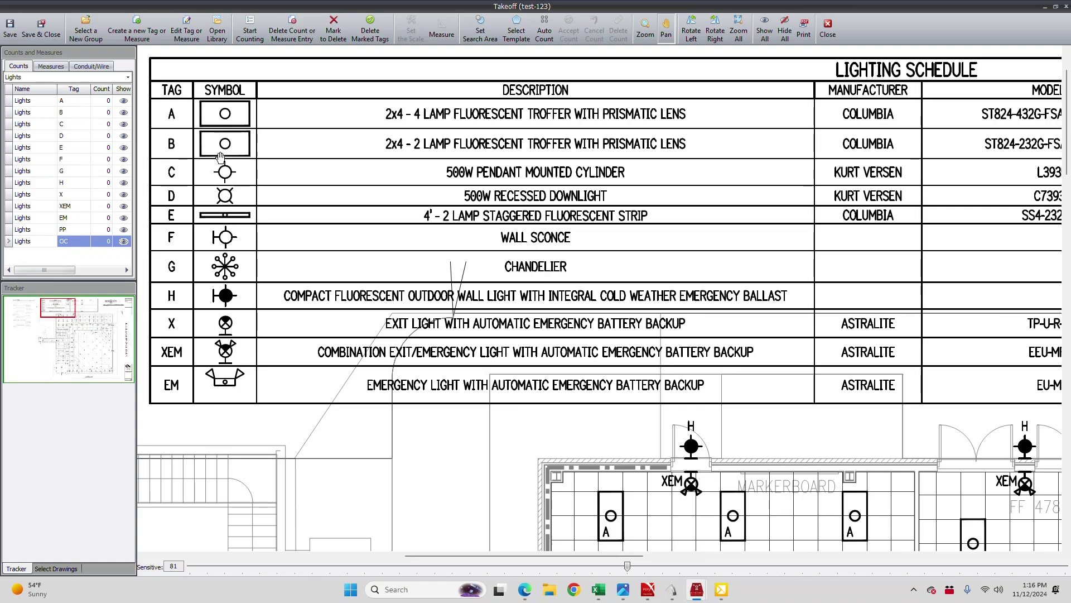
{"action": "mouse_move", "coordinate": [591, 311]}
{"action": "left_mouse_down"}
{"action": "mouse_move", "coordinate": [578, 206]}
{"action": "mouse_move", "coordinate": [297, 38]}
{"action": "left_mouse_up"}
{"action": "left_click_drag", "start_coordinate": [398, 251], "coordinate": [301, 156]}
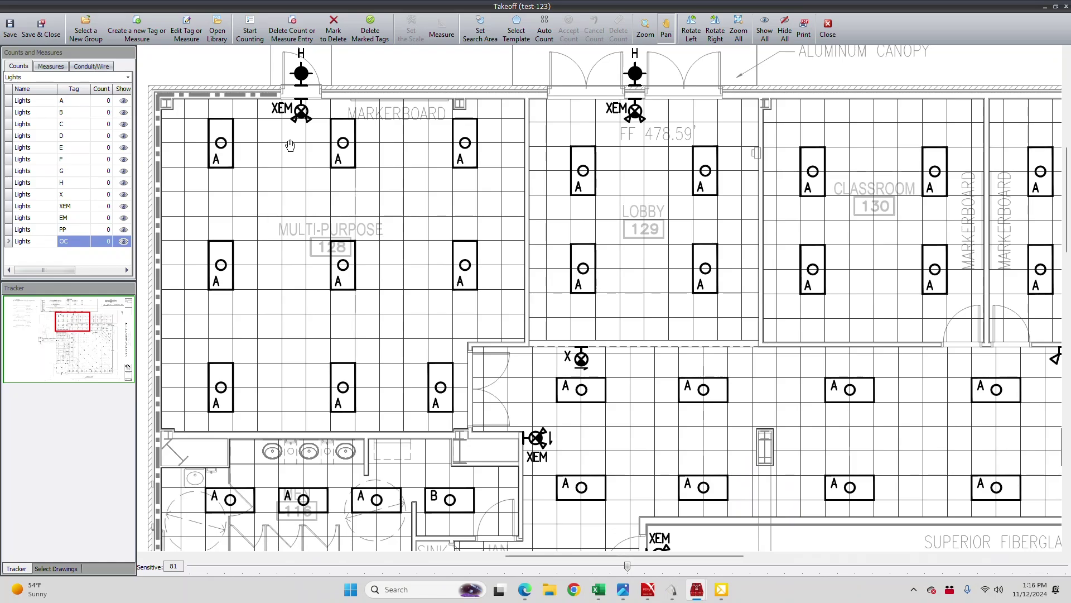
{"action": "left_click", "coordinate": [69, 101]}
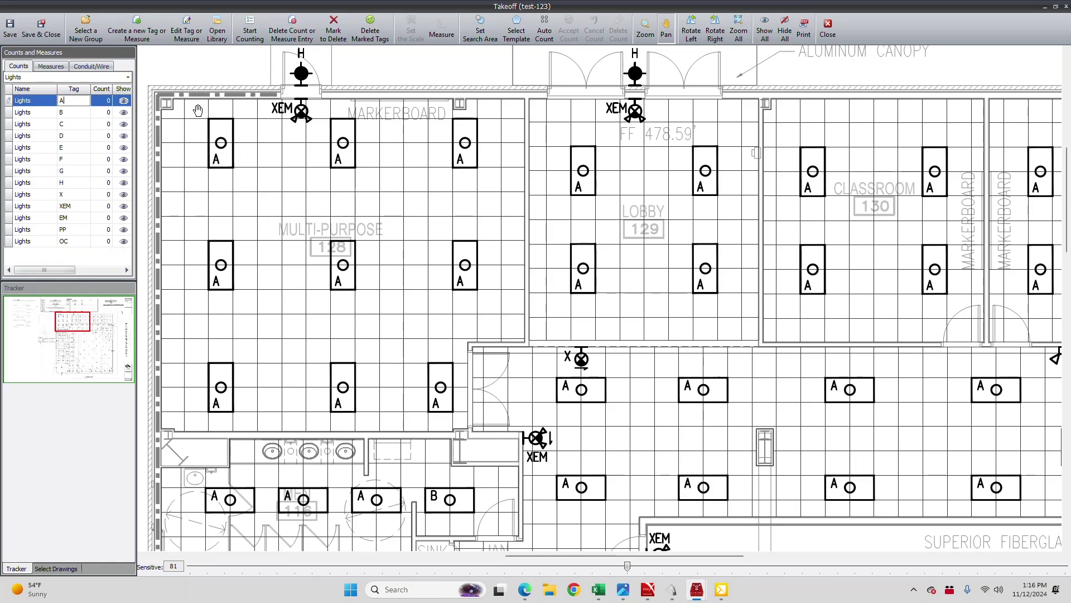
{"action": "left_click", "coordinate": [252, 24]}
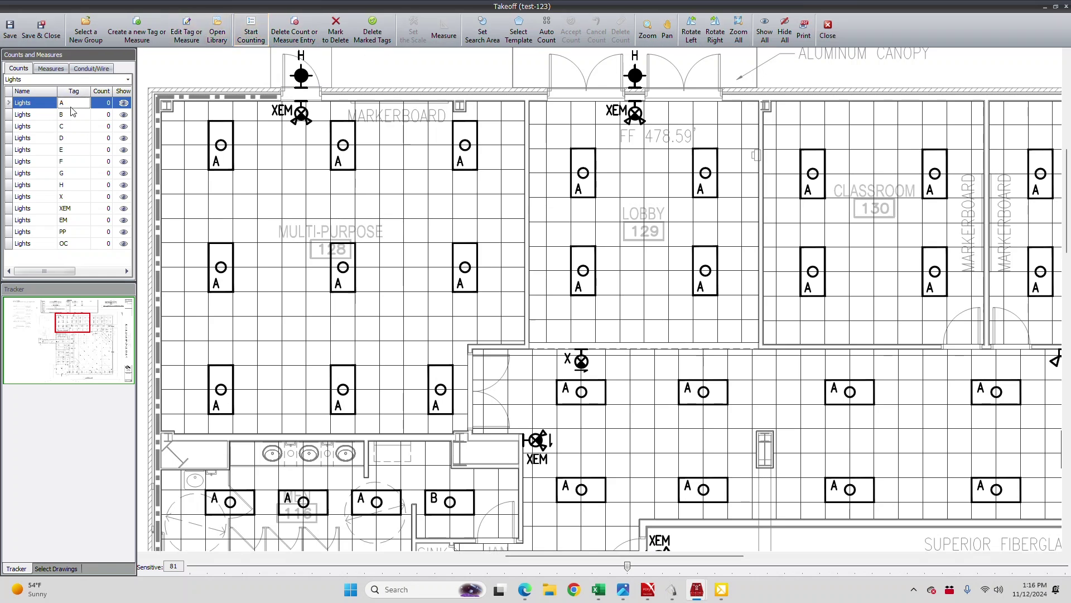
{"action": "left_click", "coordinate": [222, 148]}
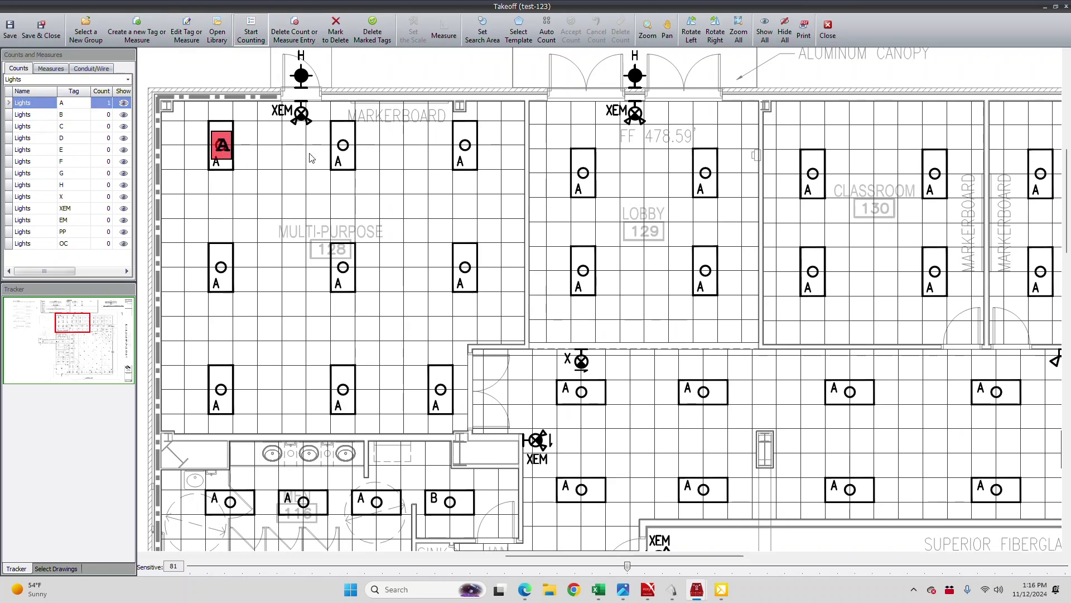
{"action": "left_click", "coordinate": [344, 148]}
{"action": "left_click", "coordinate": [467, 147]}
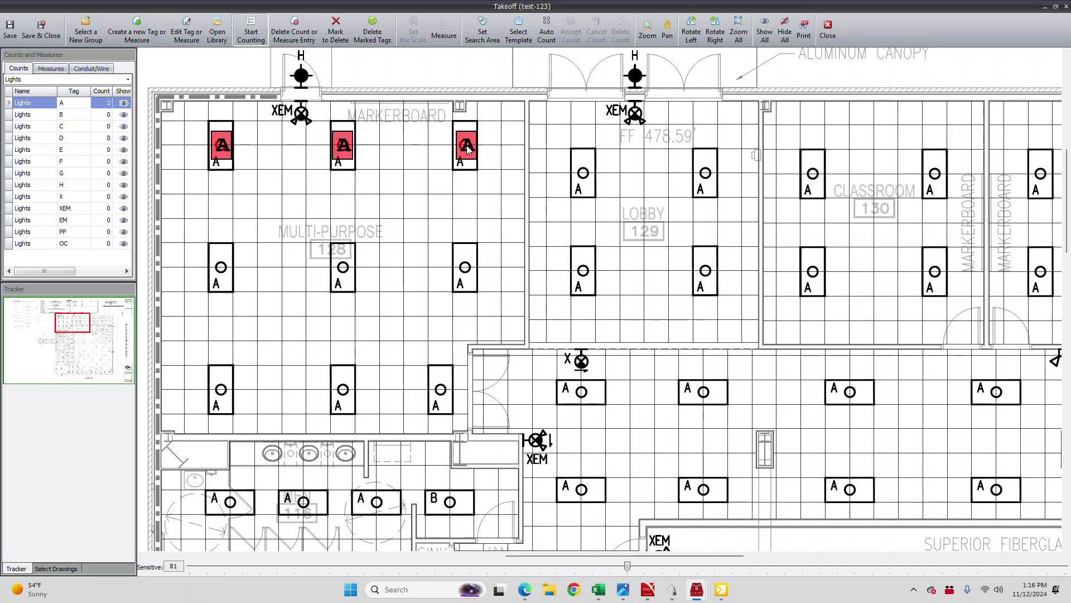
{"action": "left_click", "coordinate": [469, 270]}
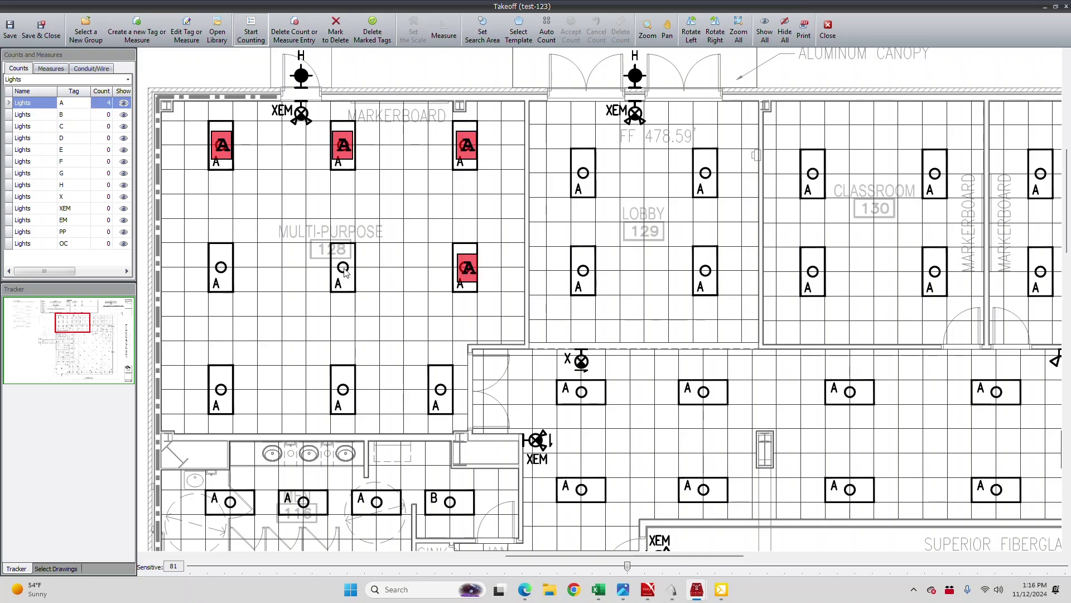
{"action": "left_click", "coordinate": [345, 272]}
{"action": "left_click", "coordinate": [222, 272]}
{"action": "left_click", "coordinate": [221, 391]}
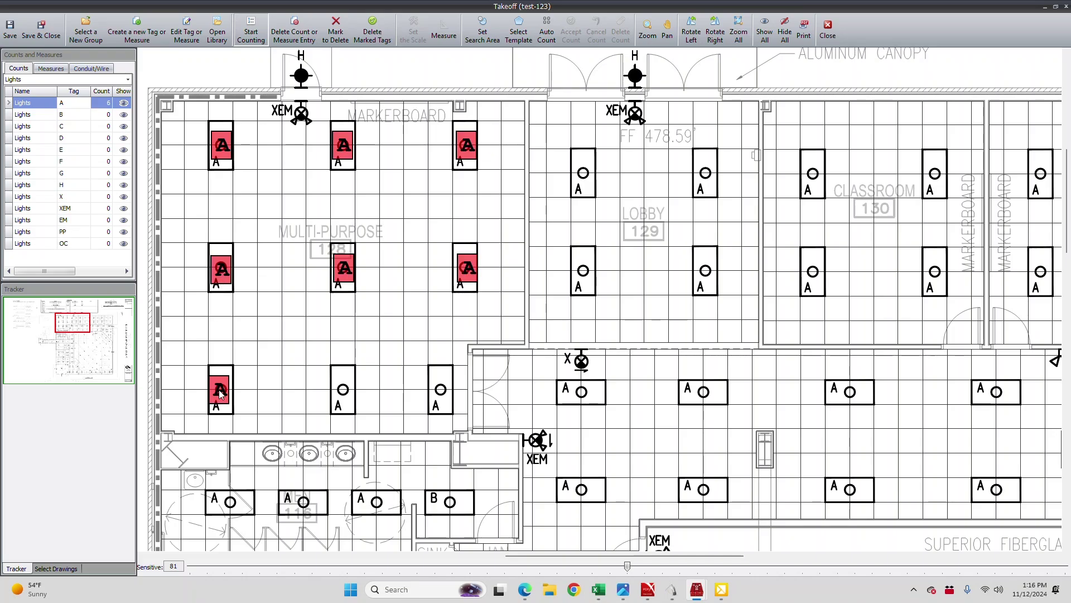
{"action": "left_click", "coordinate": [344, 392]}
{"action": "left_click", "coordinate": [442, 392]}
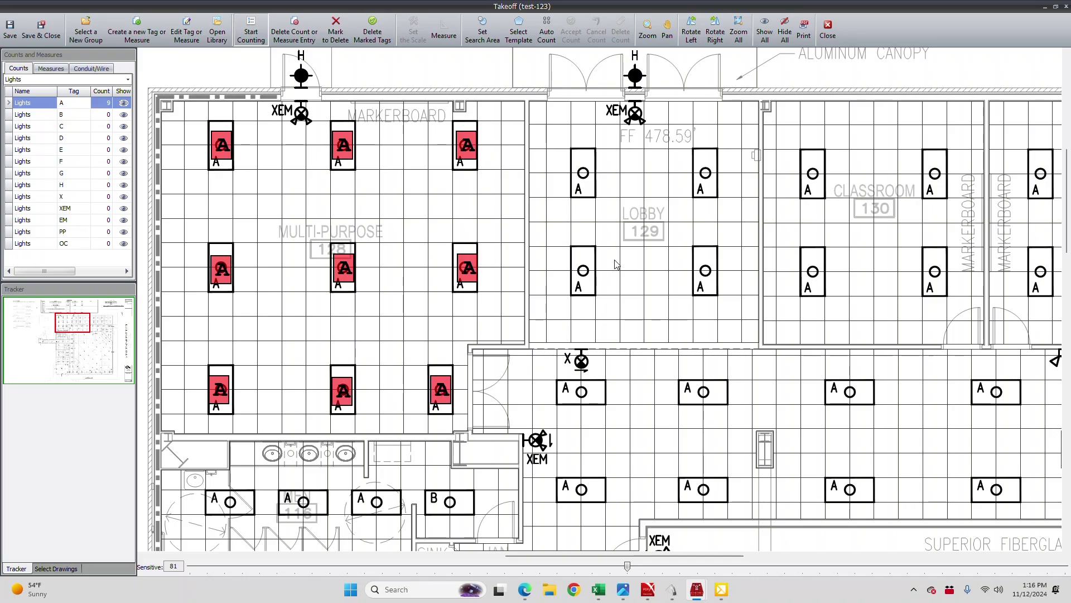
Count the four A troffers in Lobby 129 under tag A
{"action": "left_click", "coordinate": [584, 270]}
{"action": "left_click", "coordinate": [584, 173]}
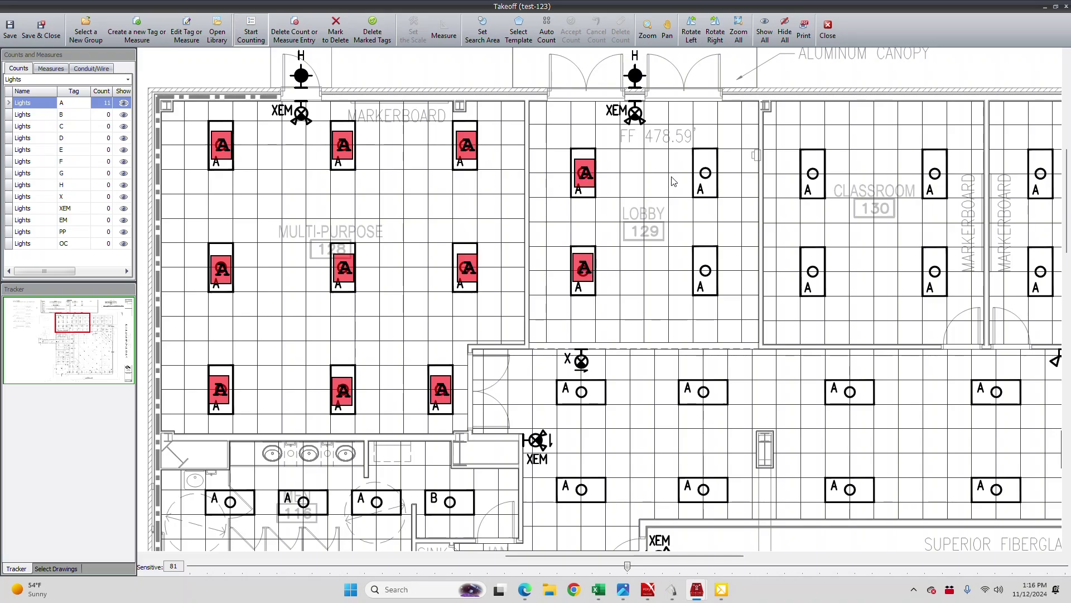
{"action": "left_click", "coordinate": [708, 172]}
{"action": "left_click", "coordinate": [704, 271]}
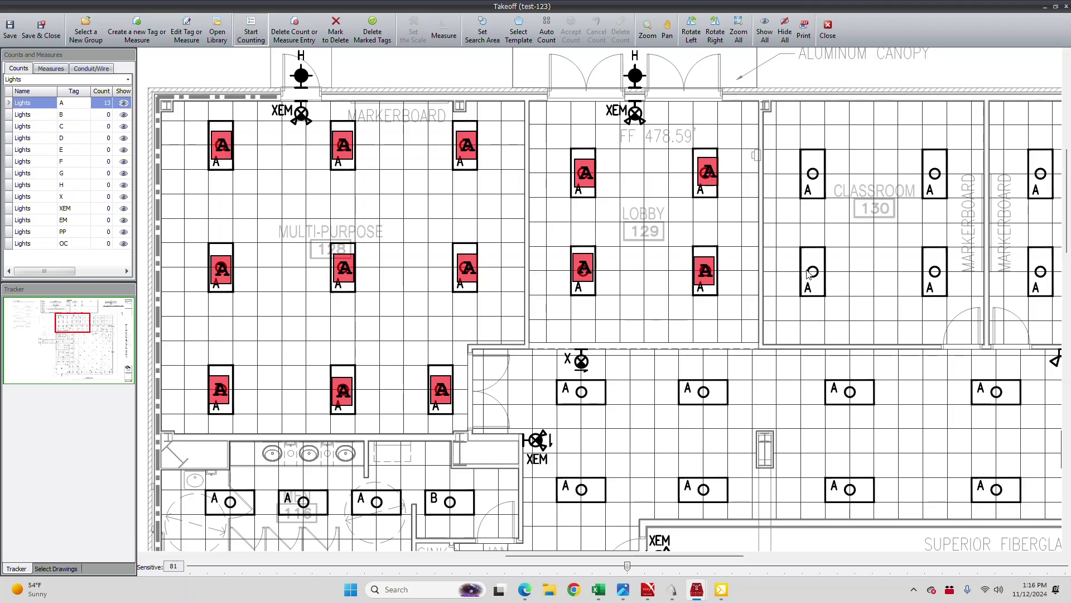
Count the four A troffers in Classroom 130 and the two visible in the adjoining room under tag A
{"action": "left_click", "coordinate": [813, 272]}
{"action": "left_click", "coordinate": [812, 173]}
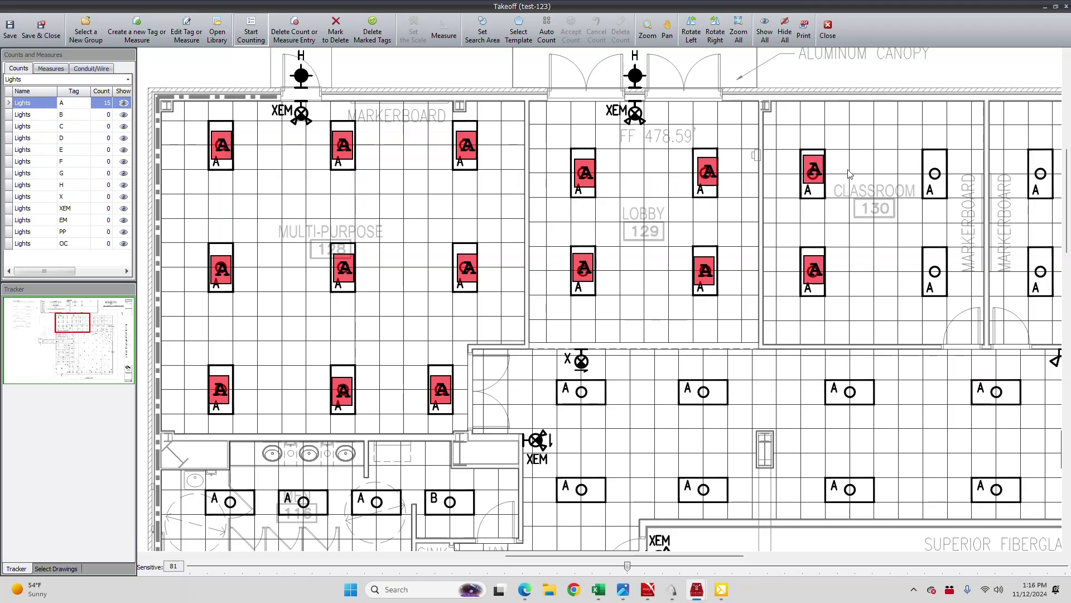
{"action": "left_click", "coordinate": [936, 172]}
{"action": "left_click", "coordinate": [936, 272]}
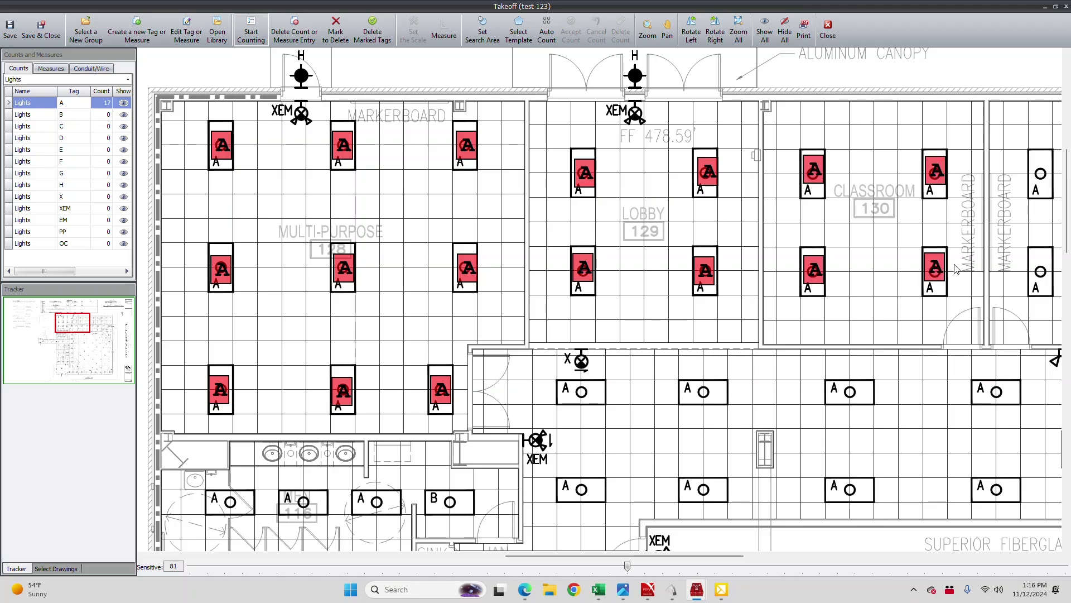
{"action": "left_click", "coordinate": [1040, 271]}
{"action": "left_click", "coordinate": [1041, 172]}
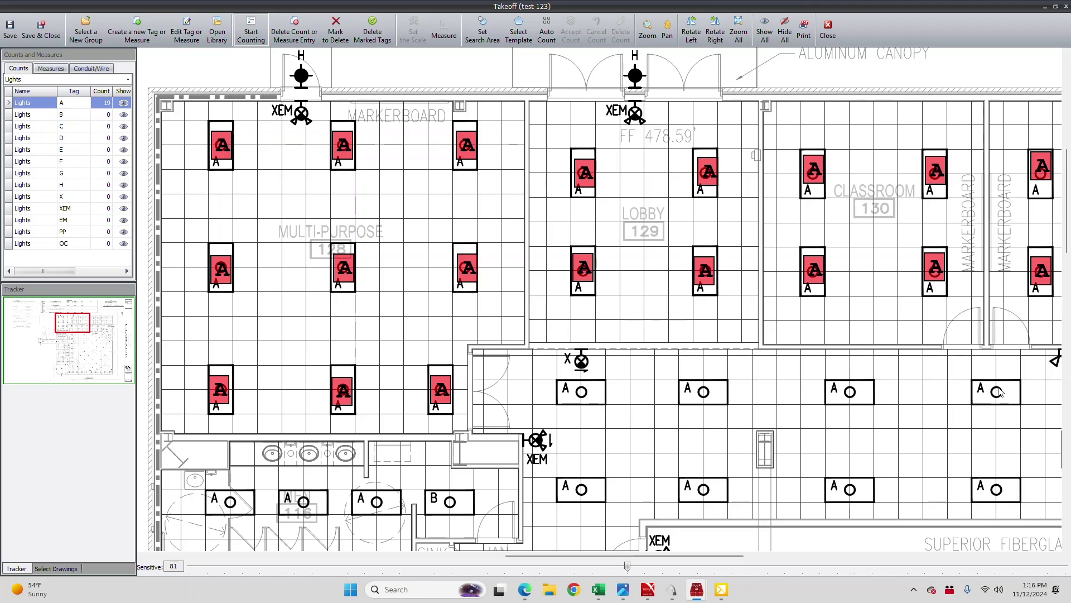
Count the eight A troffers in the two rows of the area below Lobby 129 and Classroom 130
{"action": "left_click", "coordinate": [997, 392]}
{"action": "left_click", "coordinate": [849, 393]}
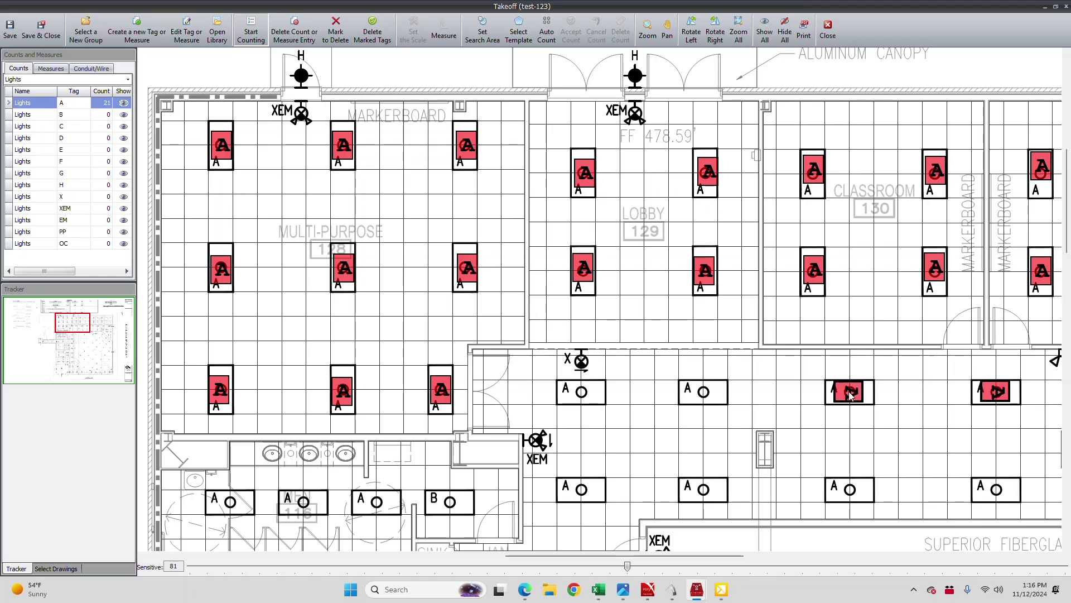
{"action": "left_click", "coordinate": [703, 395]}
{"action": "left_click", "coordinate": [580, 393]}
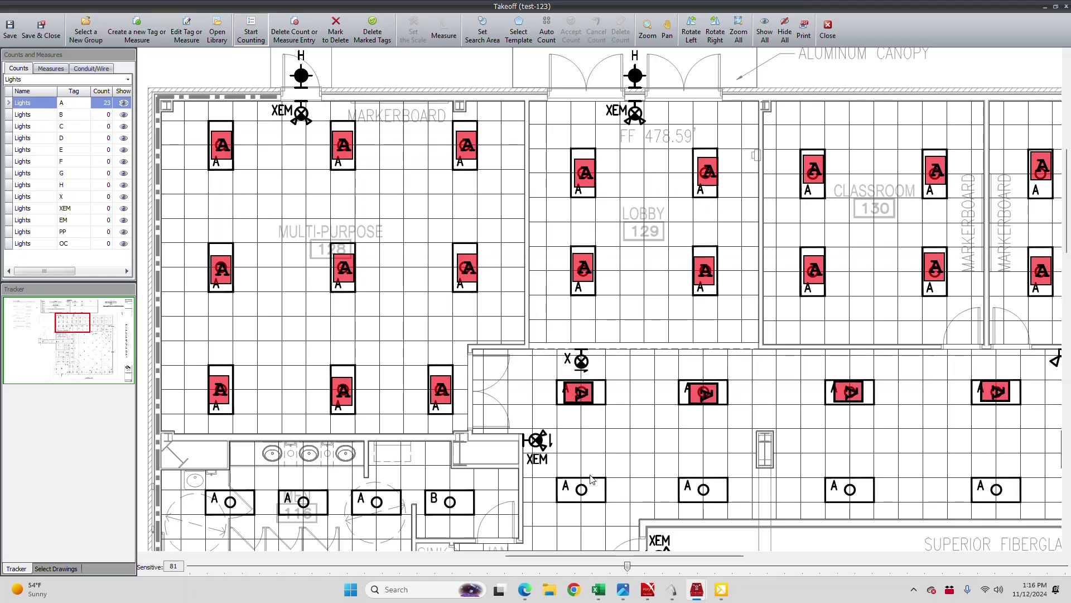
{"action": "left_click", "coordinate": [583, 492]}
{"action": "left_click", "coordinate": [712, 493]}
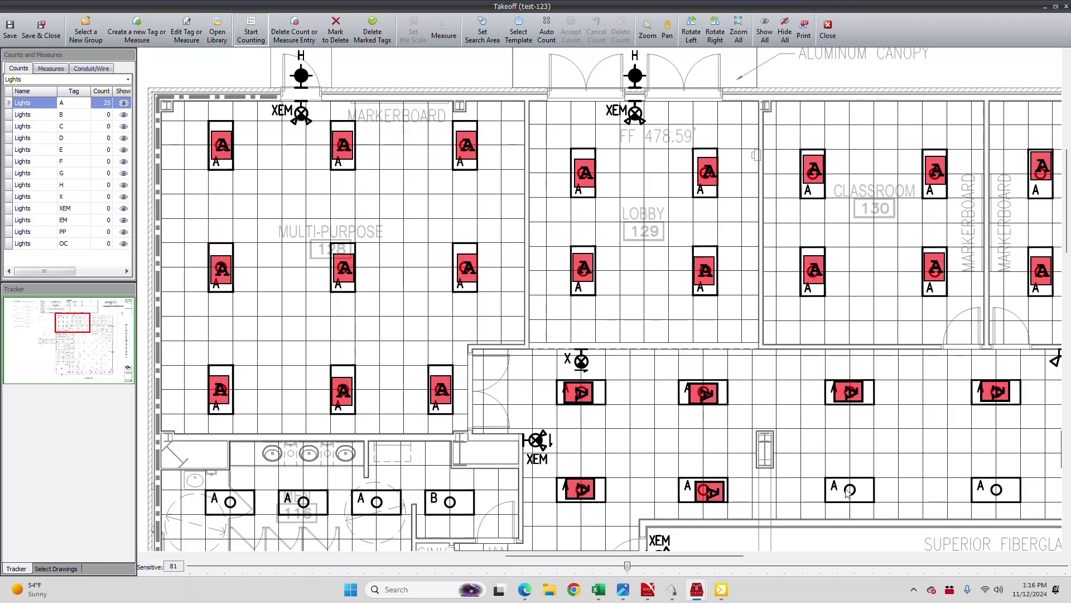
{"action": "left_click", "coordinate": [852, 491]}
{"action": "left_click", "coordinate": [1003, 490]}
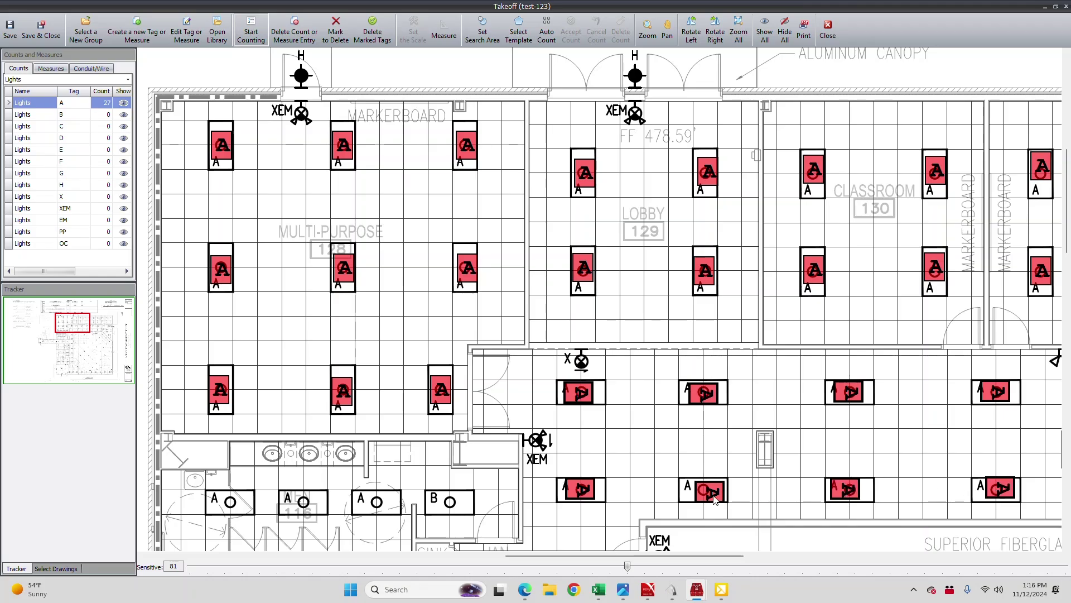
Count the three A troffers in restroom 116 under tag A and the B troffer beside them under tag B
{"action": "left_click", "coordinate": [231, 505]}
{"action": "left_click", "coordinate": [315, 511]}
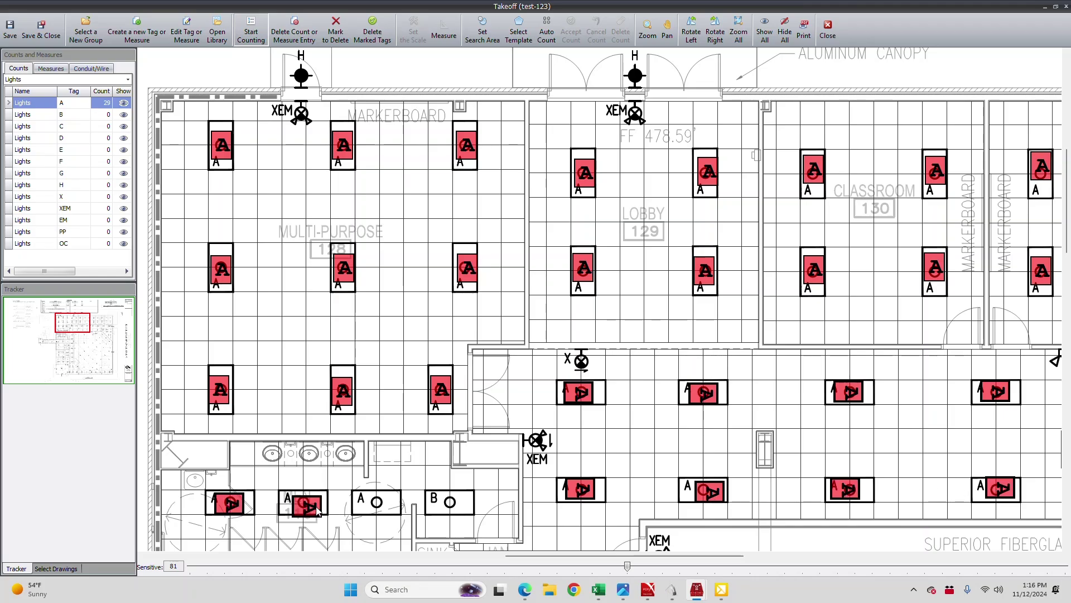
{"action": "left_click", "coordinate": [377, 506]}
{"action": "left_click", "coordinate": [60, 114]}
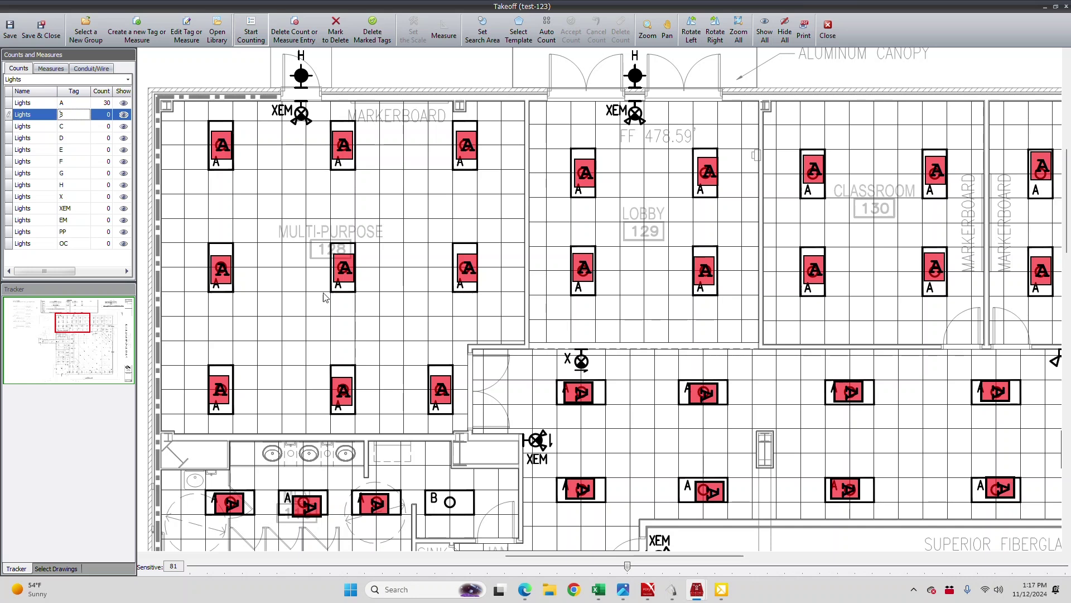
{"action": "left_click", "coordinate": [449, 504]}
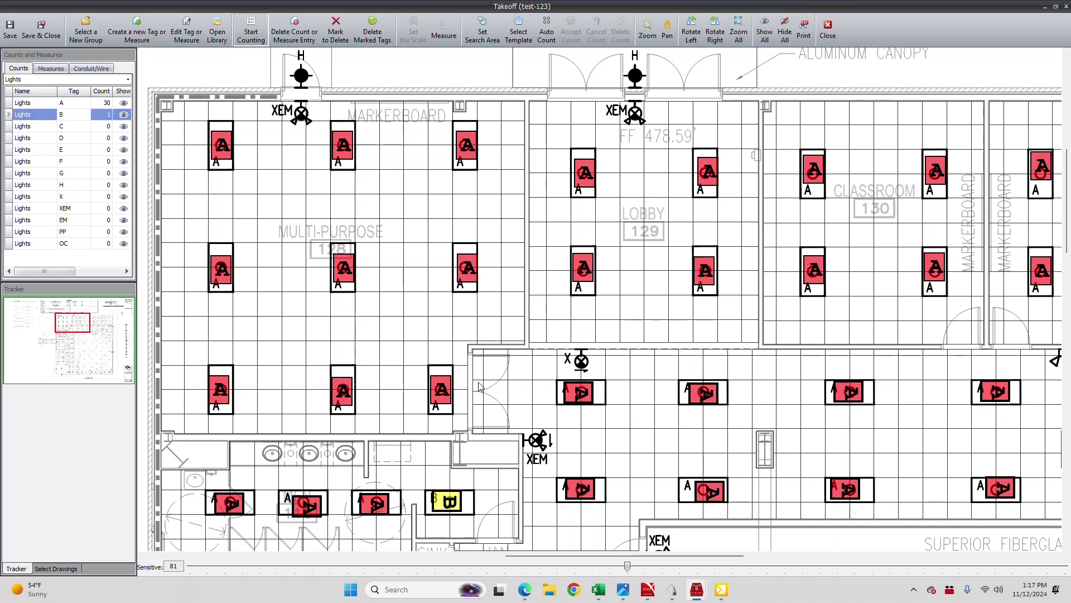
Count the X exit light below Lobby 129 under tag X, and three XEM lights nearby and at the upper entrances under tag XEM
{"action": "left_click", "coordinate": [77, 202]}
{"action": "left_click", "coordinate": [578, 362]}
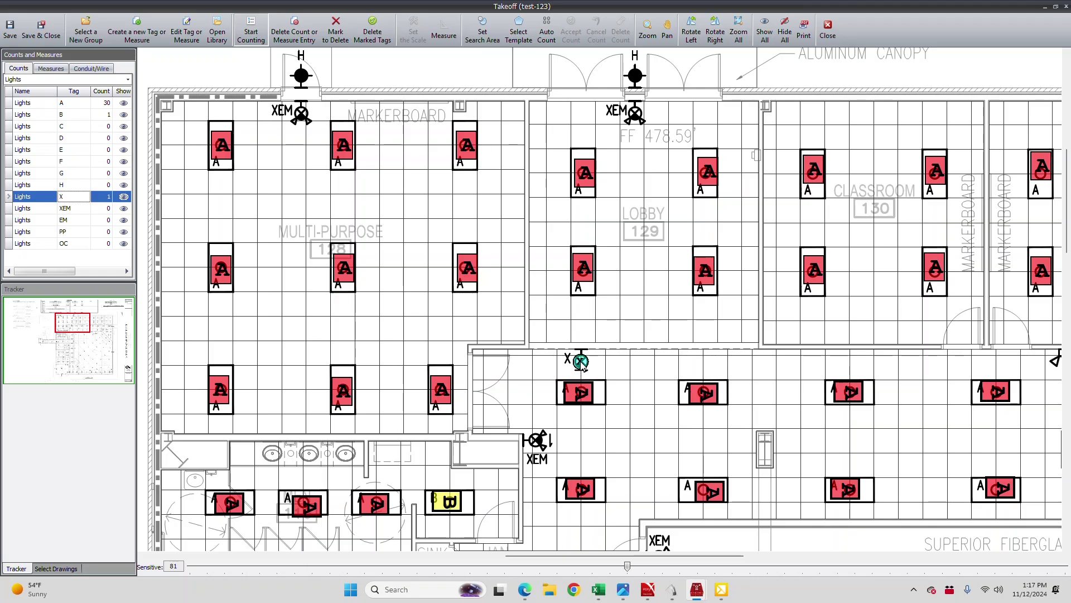
{"action": "left_click", "coordinate": [70, 210]}
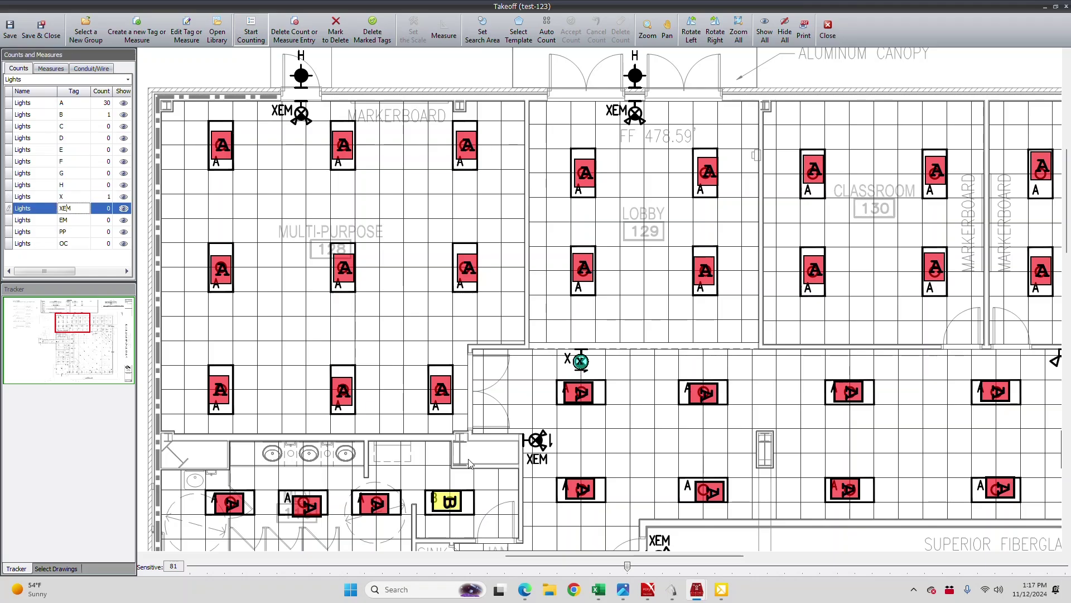
{"action": "left_click", "coordinate": [535, 439]}
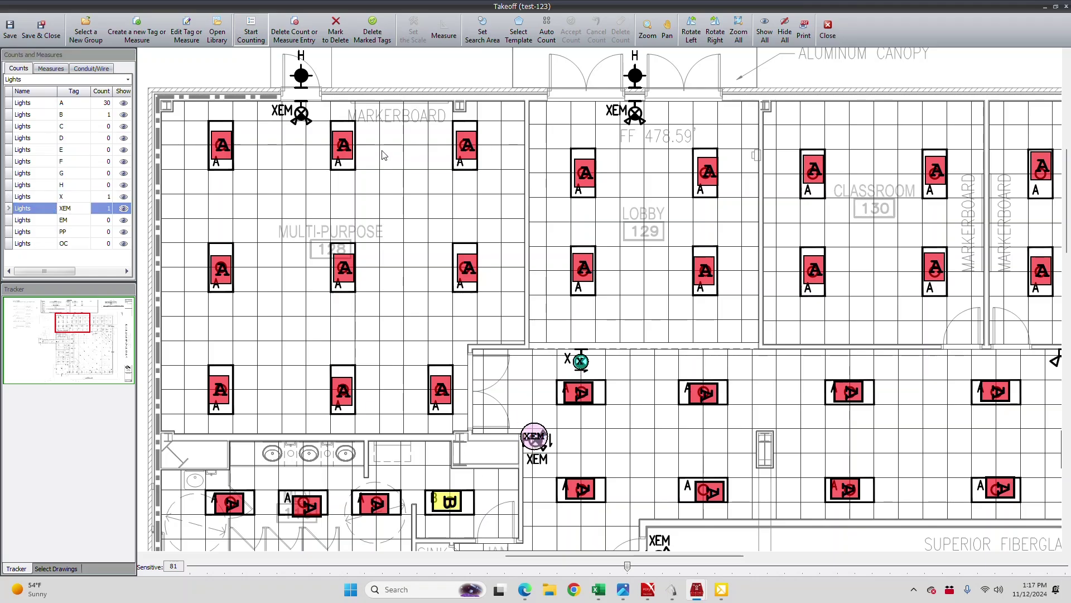
{"action": "left_click", "coordinate": [304, 119]}
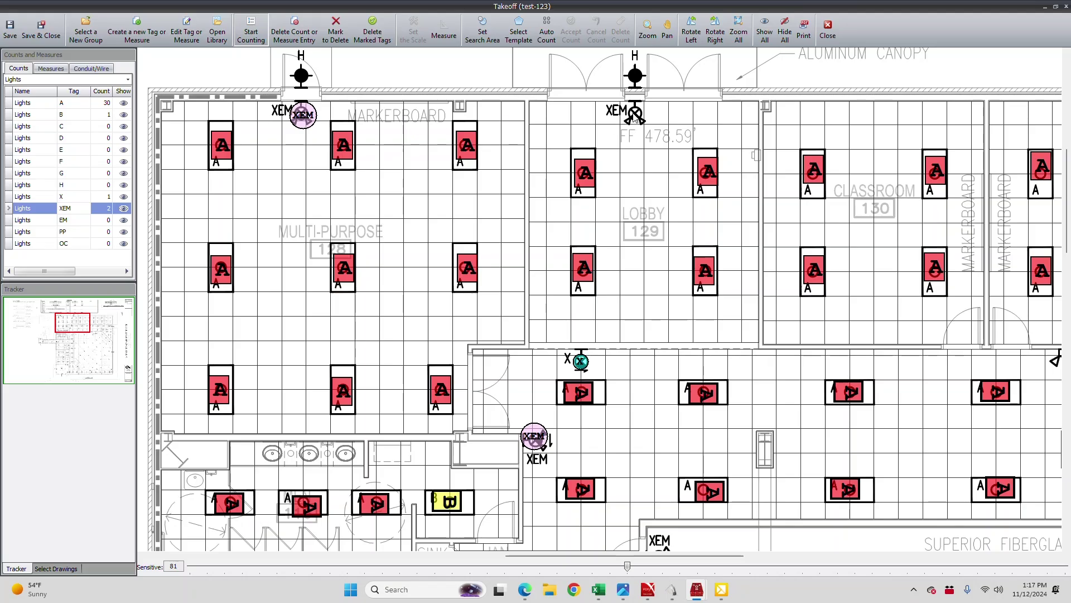
{"action": "left_click", "coordinate": [636, 115]}
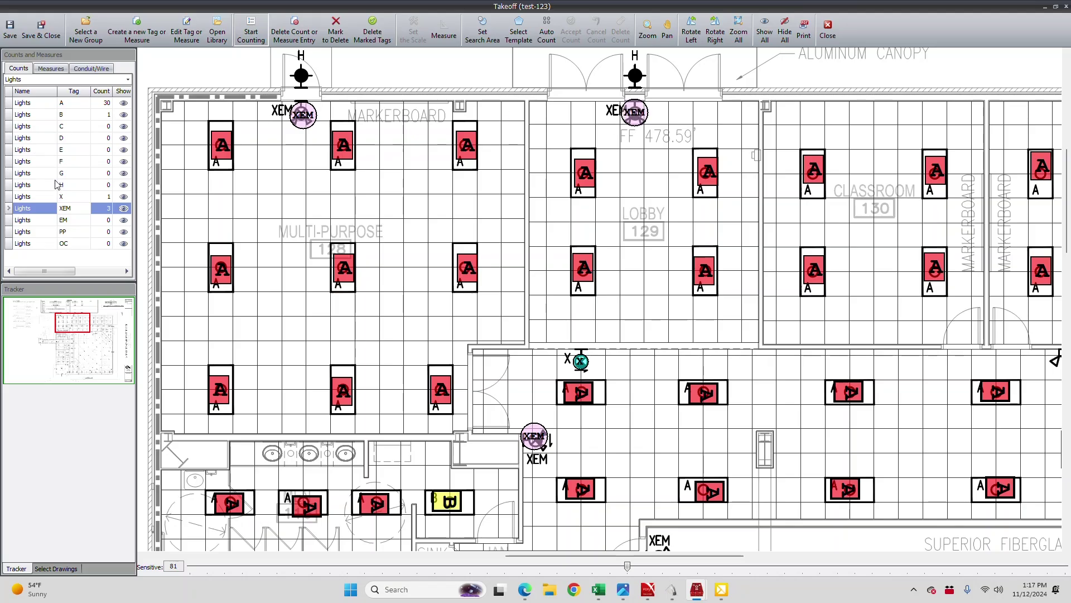
Count the two H outdoor wall lights outside the upper entrances under tag H
{"action": "left_click", "coordinate": [63, 185]}
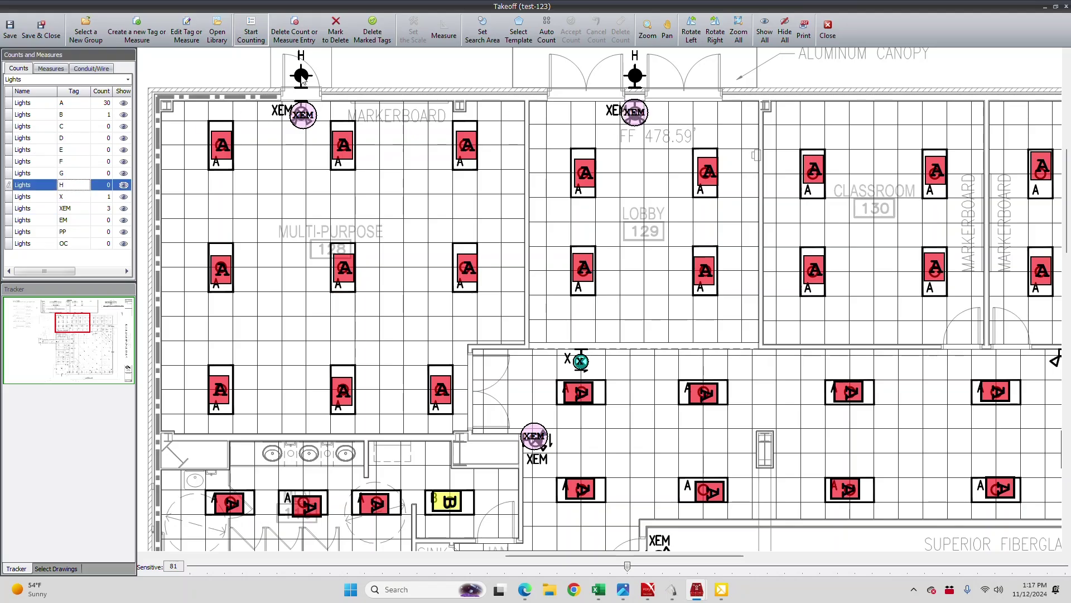
{"action": "left_click", "coordinate": [301, 76]}
{"action": "left_click", "coordinate": [638, 81]}
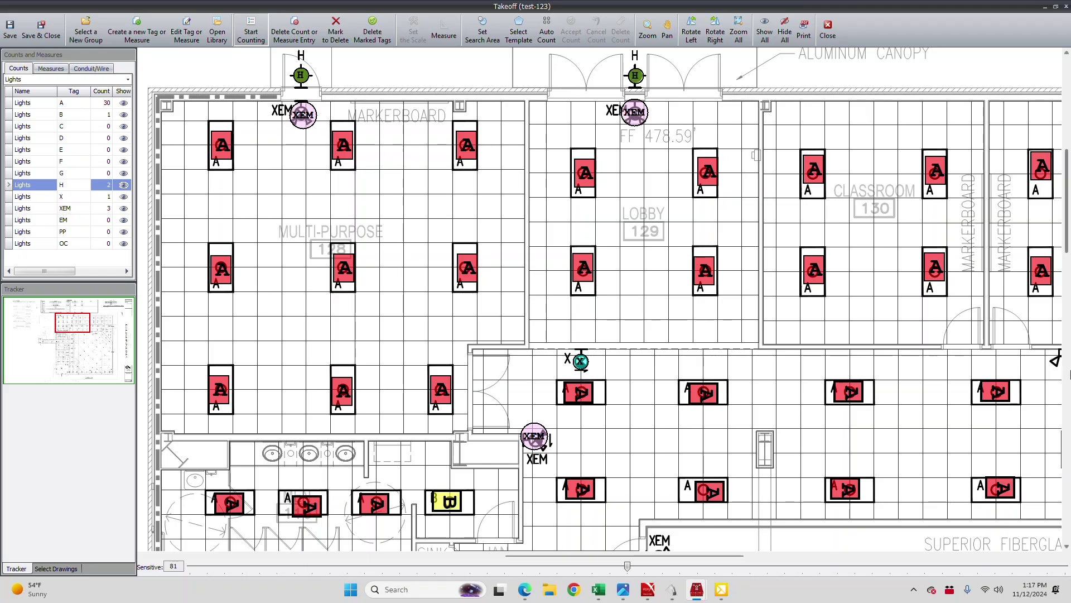
Count the XEM light at the upper-left corner of the seating hall, beside Corridor 105, under tag XEM
{"action": "scroll", "coordinate": [412, 287], "scroll_direction": "down", "scroll_amount": 5}
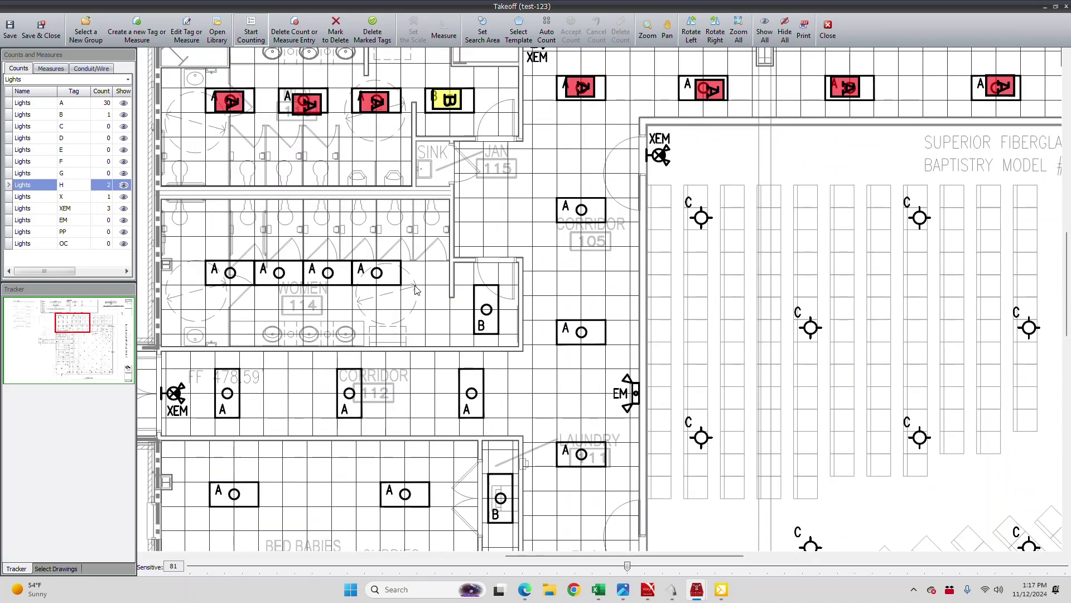
{"action": "scroll", "coordinate": [415, 290], "scroll_direction": "down", "scroll_amount": 1}
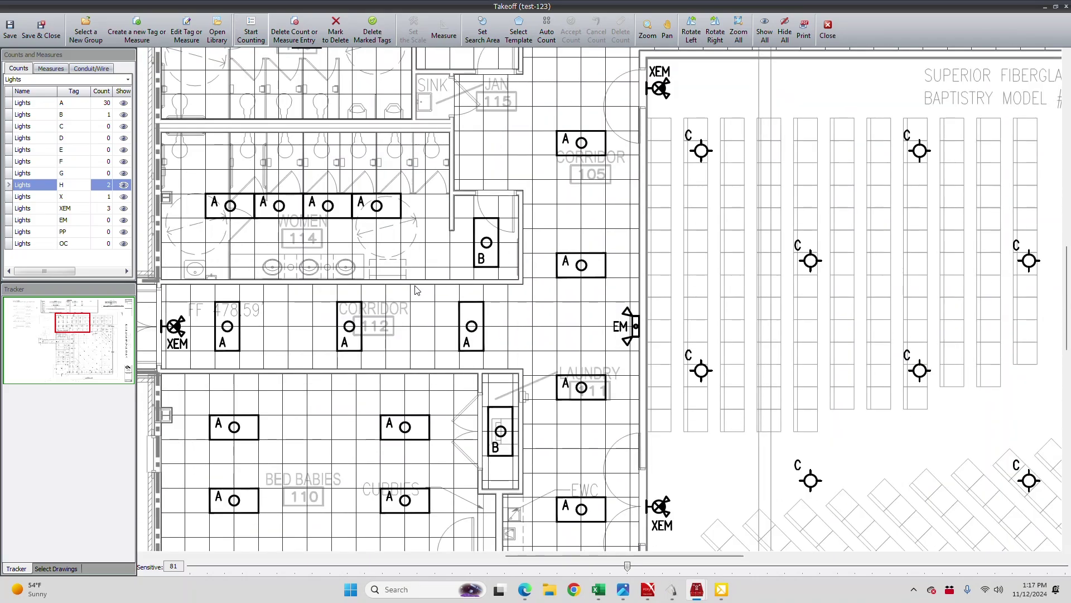
{"action": "left_click", "coordinate": [65, 209]}
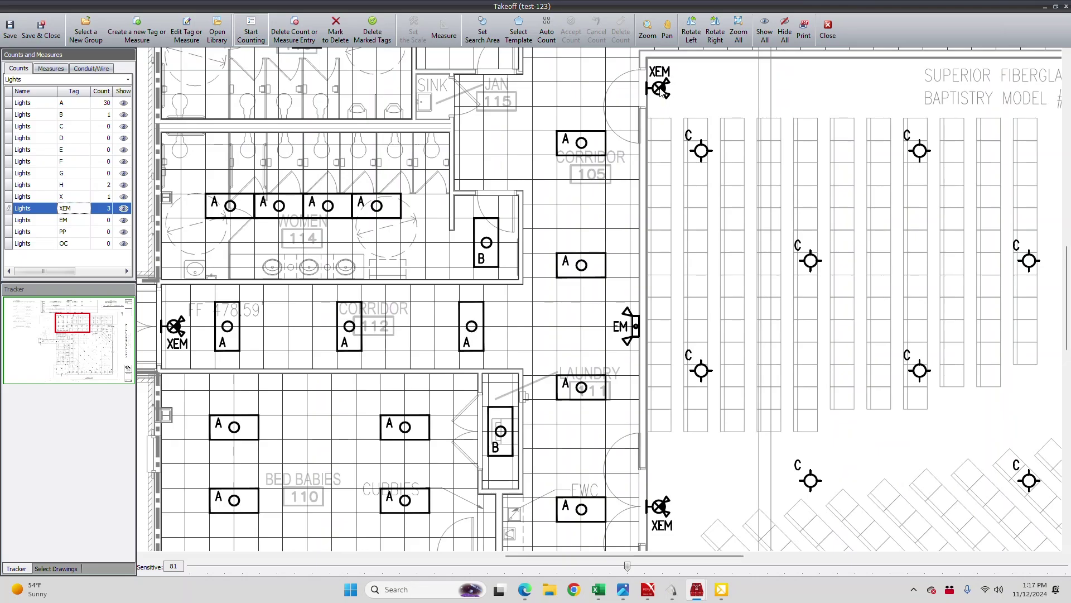
{"action": "left_click", "coordinate": [660, 90]}
Count the eight visible C pendant cylinders over the seating area under tag C
{"action": "left_click", "coordinate": [76, 126]}
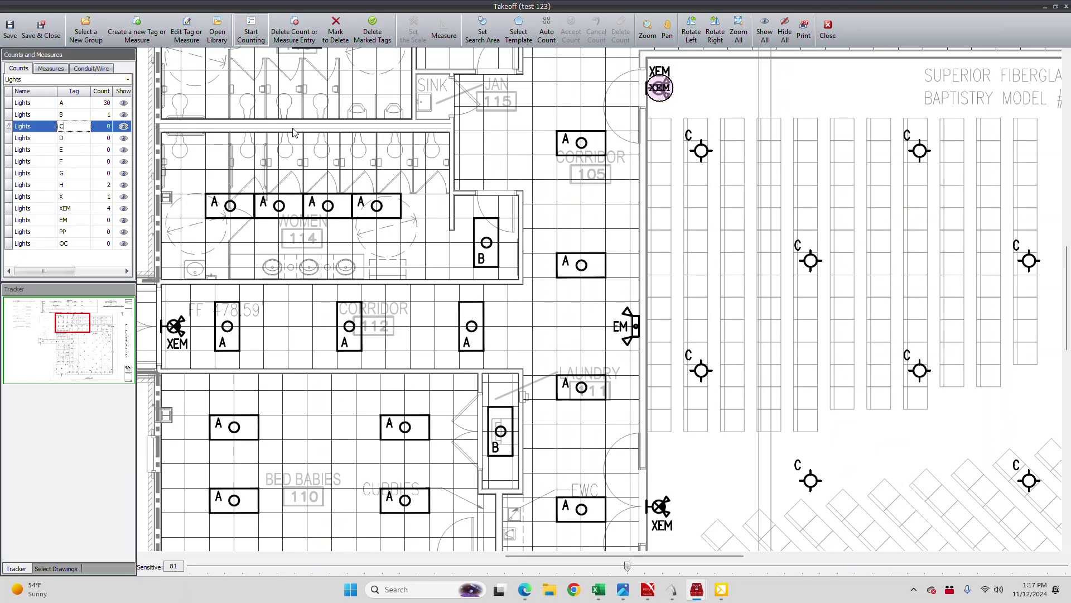
{"action": "left_click", "coordinate": [701, 151]}
{"action": "left_click", "coordinate": [922, 151]}
{"action": "left_click", "coordinate": [811, 262]}
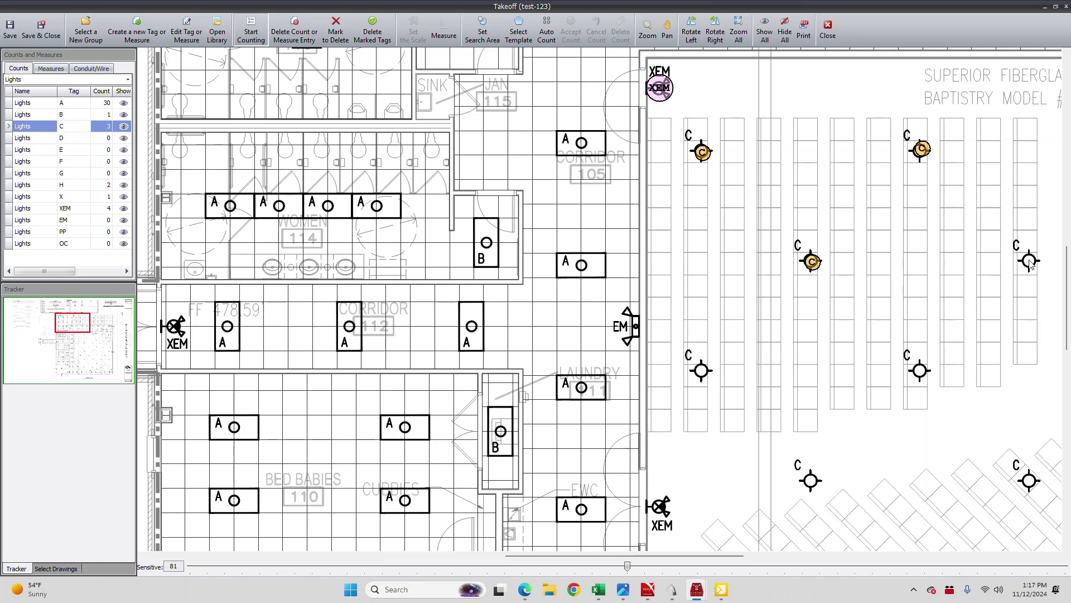
{"action": "left_click", "coordinate": [1031, 260]}
{"action": "left_click", "coordinate": [924, 371]}
{"action": "left_click", "coordinate": [1031, 483]}
{"action": "left_click", "coordinate": [810, 483]}
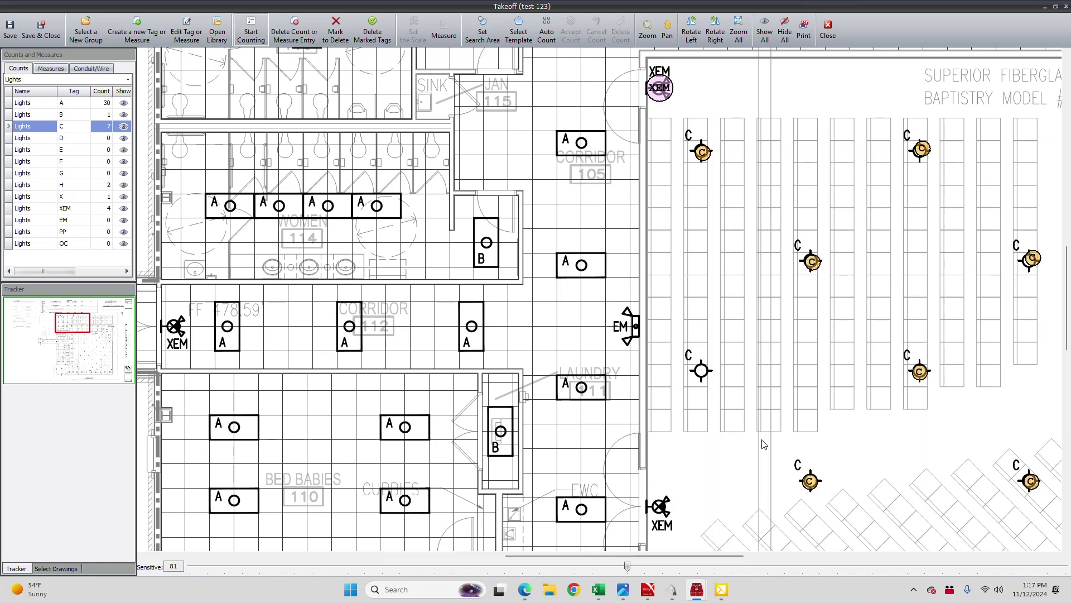
{"action": "left_click", "coordinate": [700, 371]}
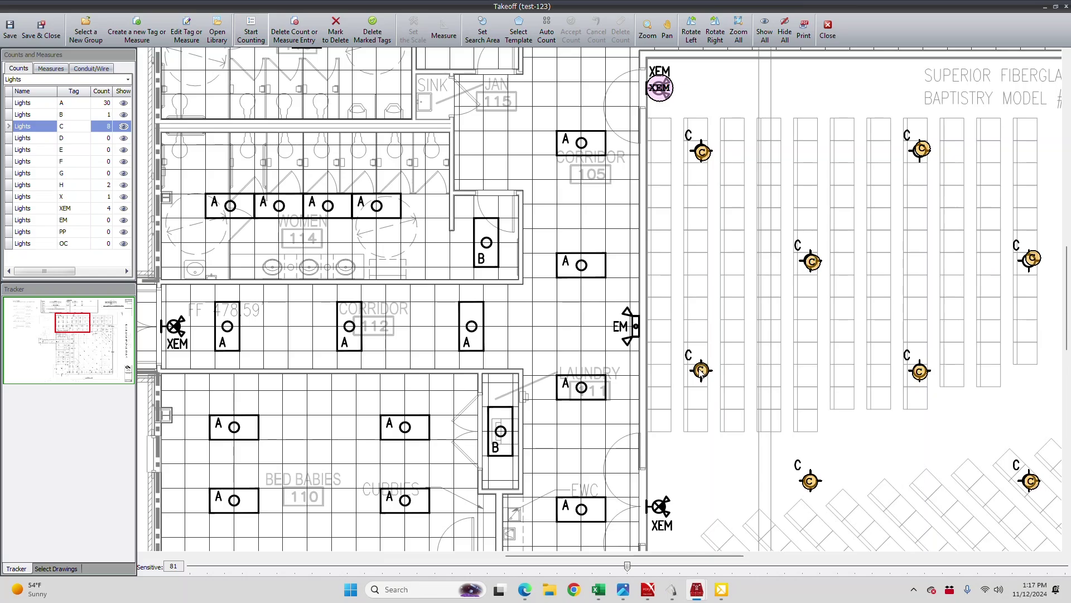
Count the EM light at the Corridor 105 end of Corridor 112 under tag EM, and the XEM light at its opposite end under tag XEM
{"action": "left_click", "coordinate": [62, 220]}
{"action": "left_click", "coordinate": [636, 327]}
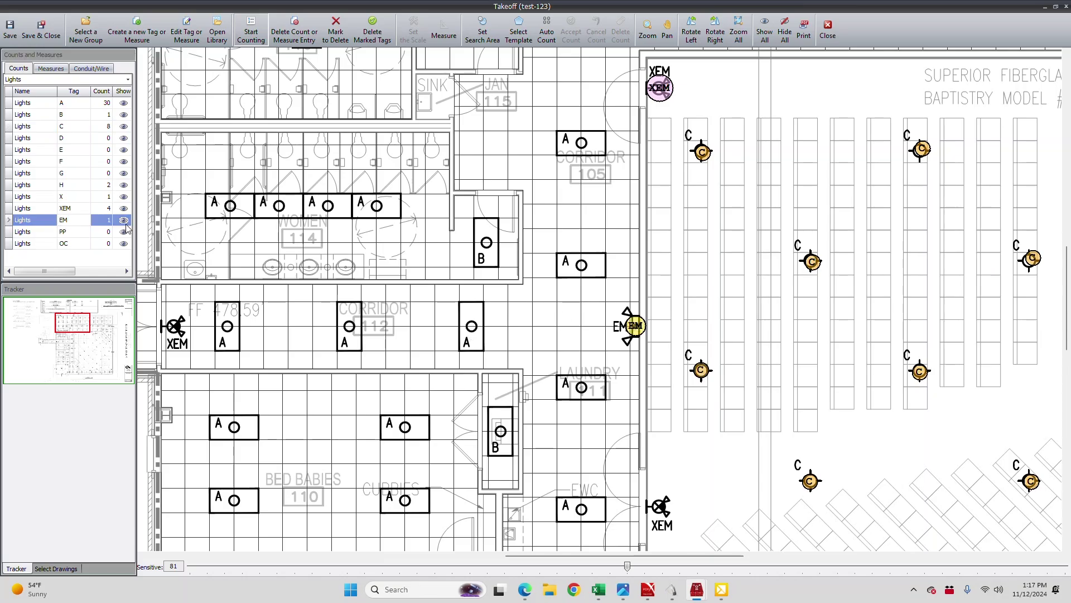
{"action": "left_click", "coordinate": [65, 208]}
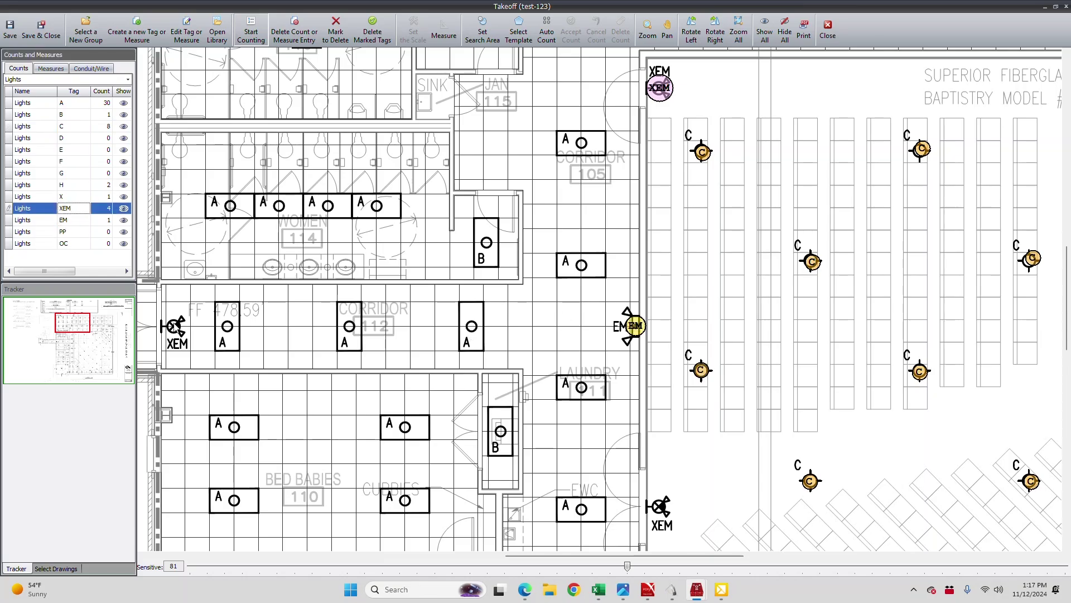
{"action": "left_click", "coordinate": [174, 325]}
Count the four A fixtures in the Women 114 restroom under tag A
{"action": "left_click", "coordinate": [65, 104]}
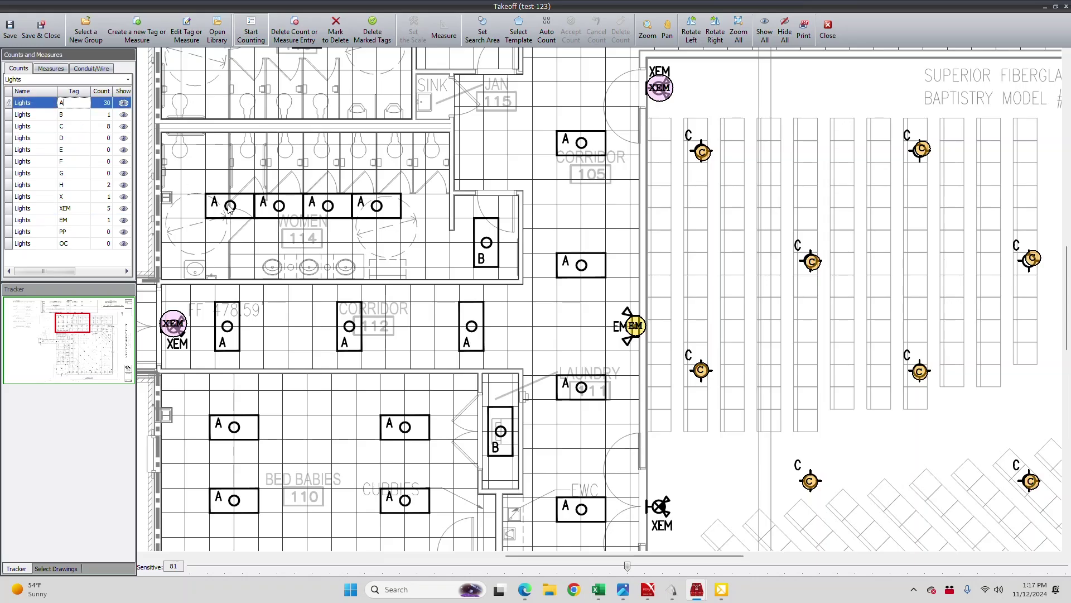
{"action": "left_click", "coordinate": [230, 206]}
{"action": "left_click", "coordinate": [279, 207]}
{"action": "left_click", "coordinate": [327, 207]}
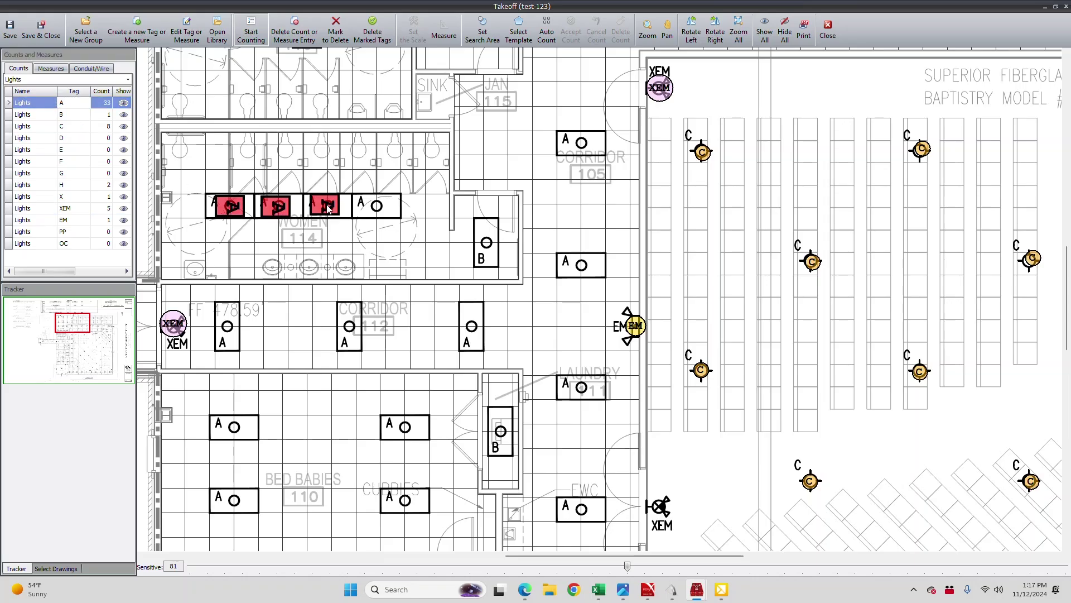
{"action": "left_click", "coordinate": [373, 206]}
Count the four visible A fixtures along Corridor 105 and the three in Corridor 112 under tag A
{"action": "left_click", "coordinate": [580, 144]}
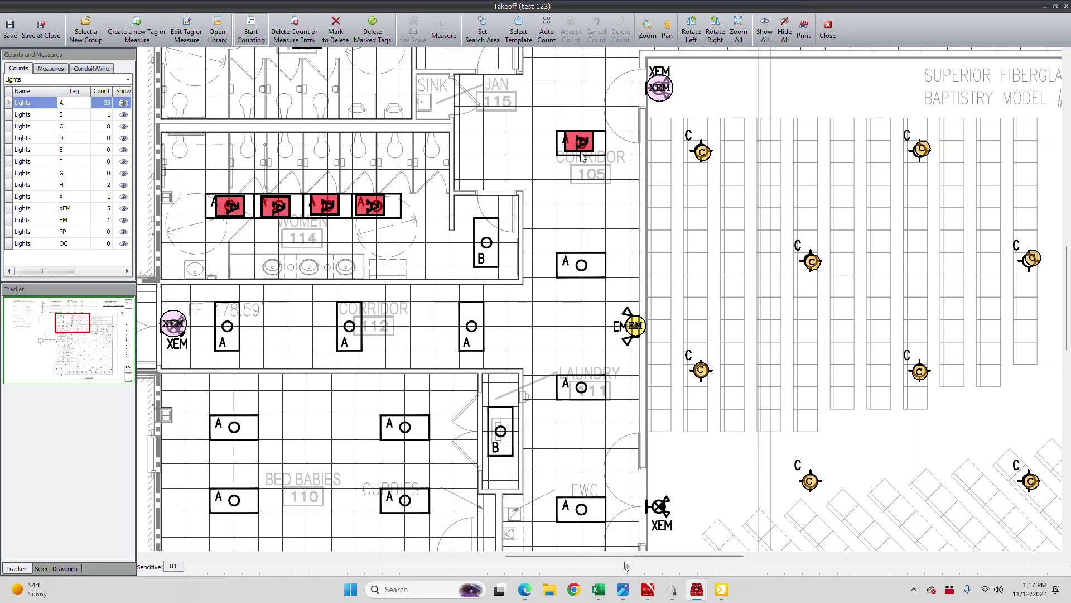
{"action": "left_click", "coordinate": [583, 267]}
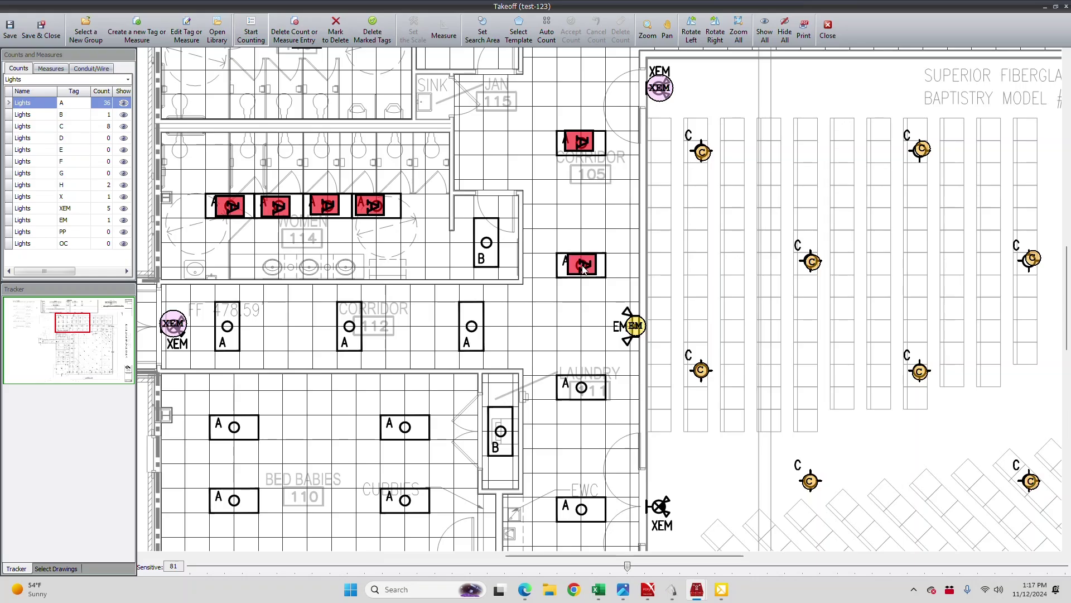
{"action": "left_click", "coordinate": [583, 388]}
{"action": "left_click", "coordinate": [580, 511]}
{"action": "left_click", "coordinate": [472, 332]}
{"action": "left_click", "coordinate": [349, 329]}
{"action": "left_click", "coordinate": [229, 324]}
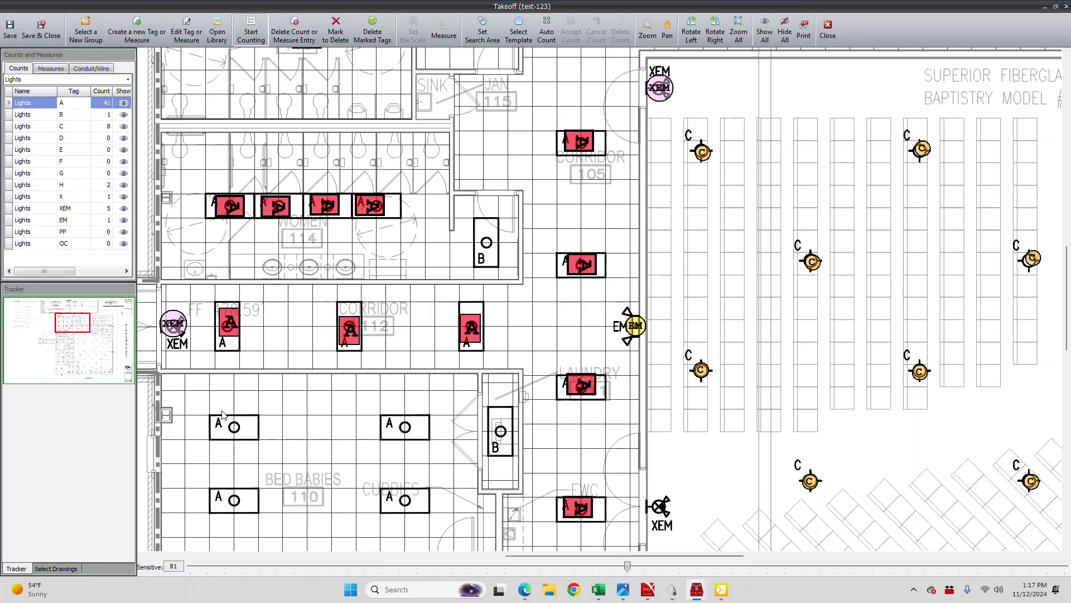
Count the four visible A fixtures in the Bed Babies 110 room under tag A
{"action": "left_click", "coordinate": [235, 428]}
{"action": "left_click", "coordinate": [407, 431]}
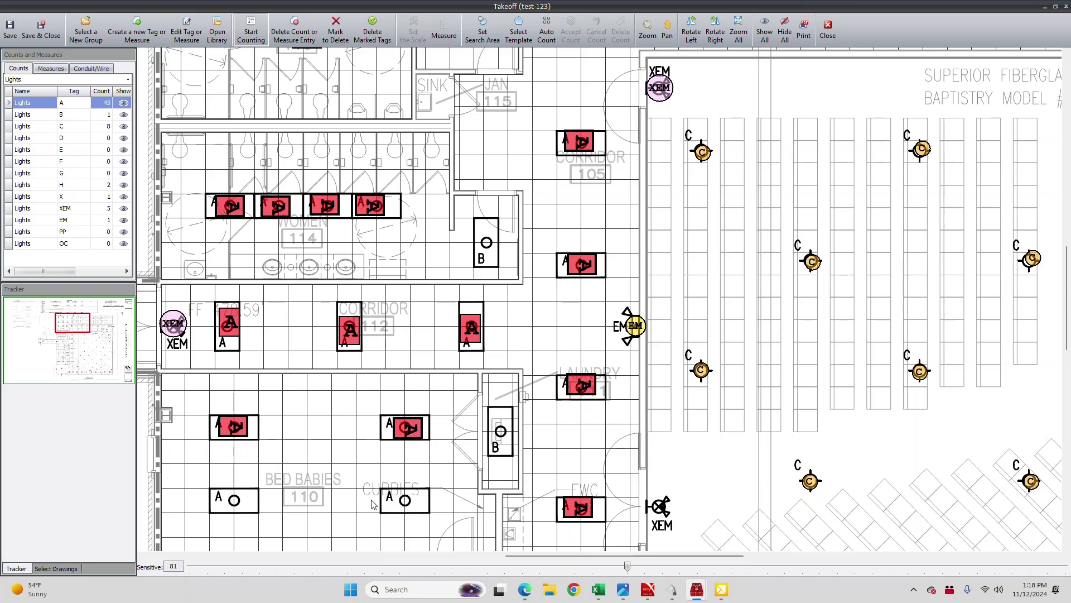
{"action": "left_click", "coordinate": [402, 502]}
{"action": "left_click", "coordinate": [234, 500]}
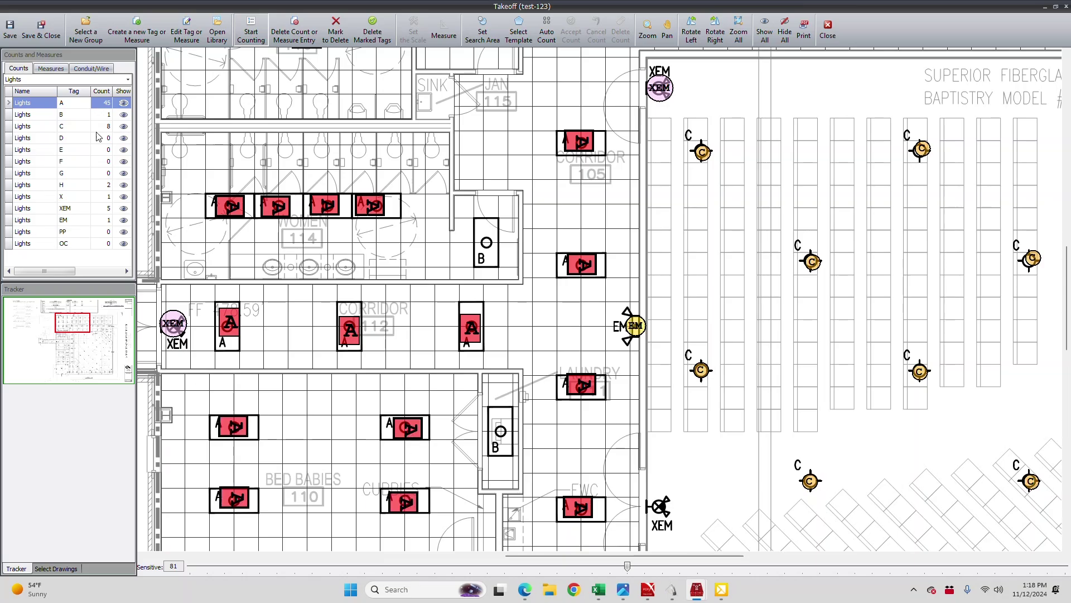
Count the two B fixtures beside Women 114 and Bed Babies 110 under tag B, and the remaining XEM light on the seating hall wall under tag XEM
{"action": "left_click", "coordinate": [77, 115]}
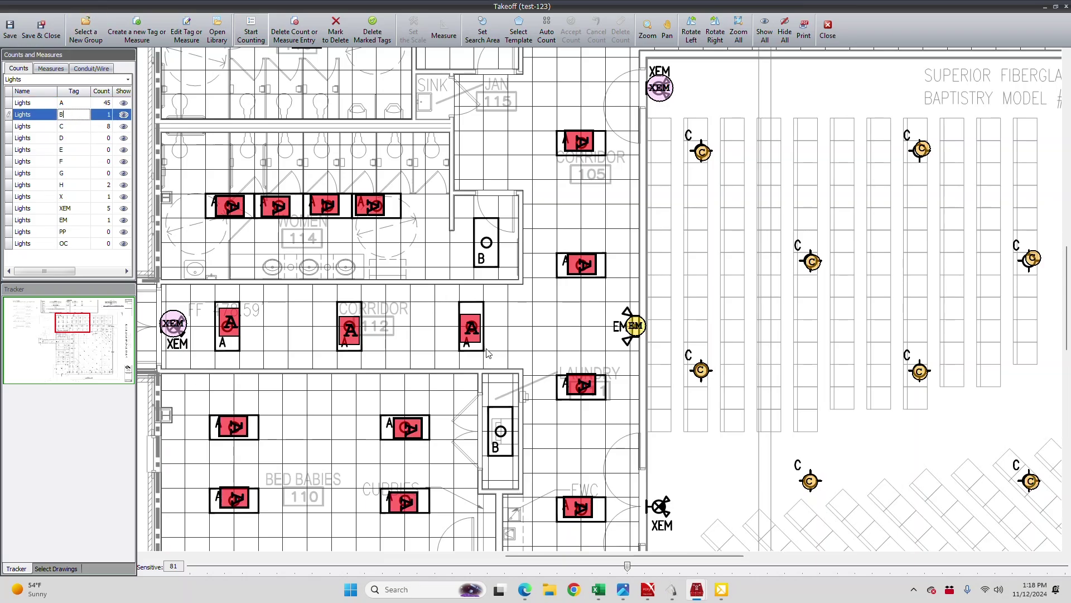
{"action": "left_click", "coordinate": [501, 432]}
{"action": "left_click", "coordinate": [486, 244]}
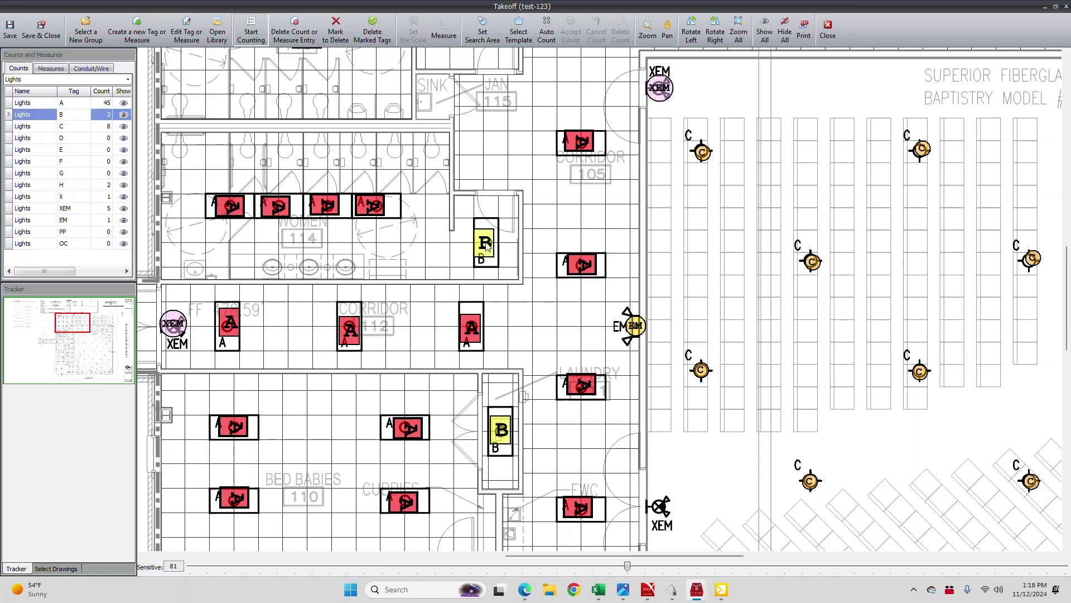
{"action": "left_click", "coordinate": [72, 209]}
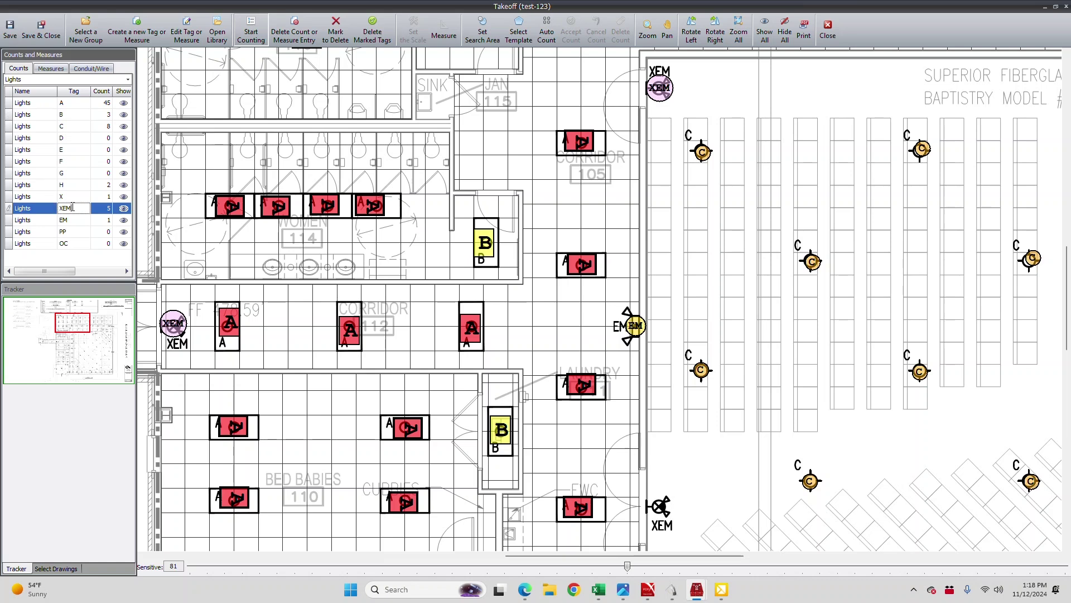
{"action": "left_click", "coordinate": [663, 506]}
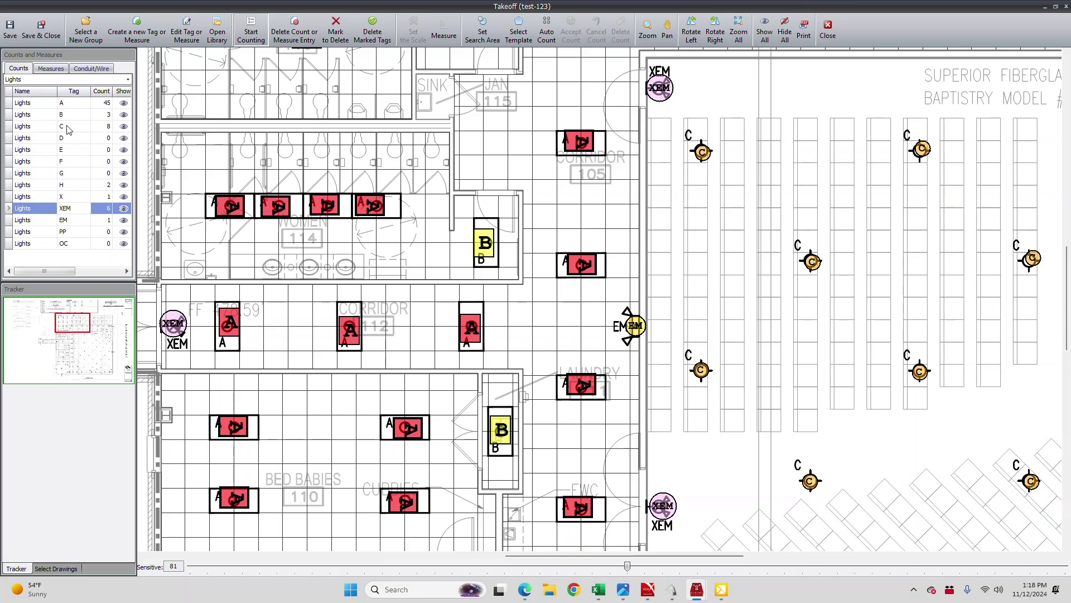
Set the man hours of tags C and D to 2, and save and close the takeoff
{"action": "left_click_drag", "start_coordinate": [136, 133], "coordinate": [179, 135]}
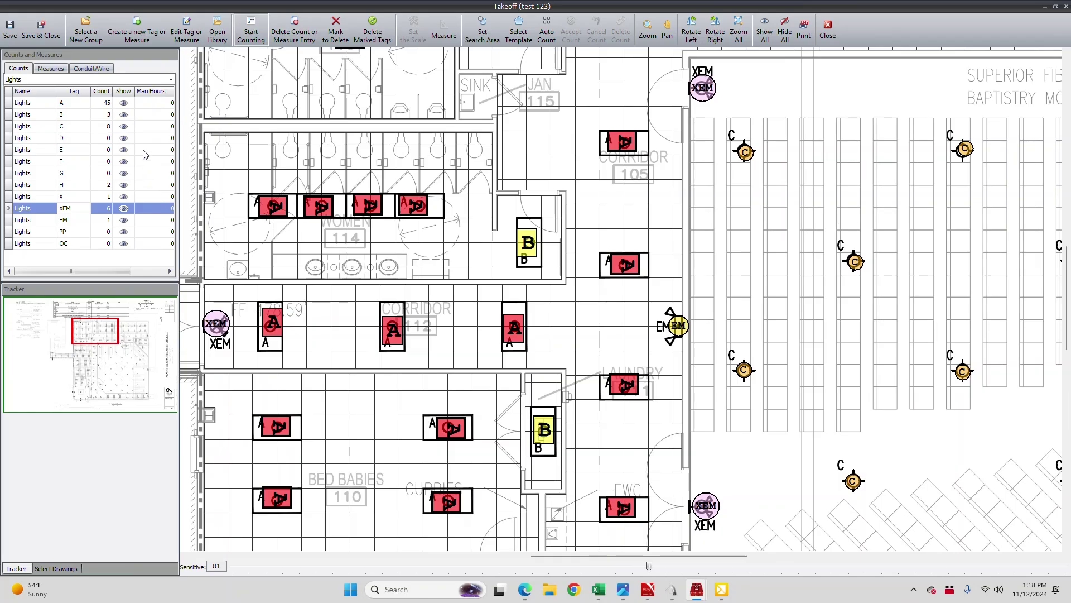
{"action": "left_click", "coordinate": [147, 125]}
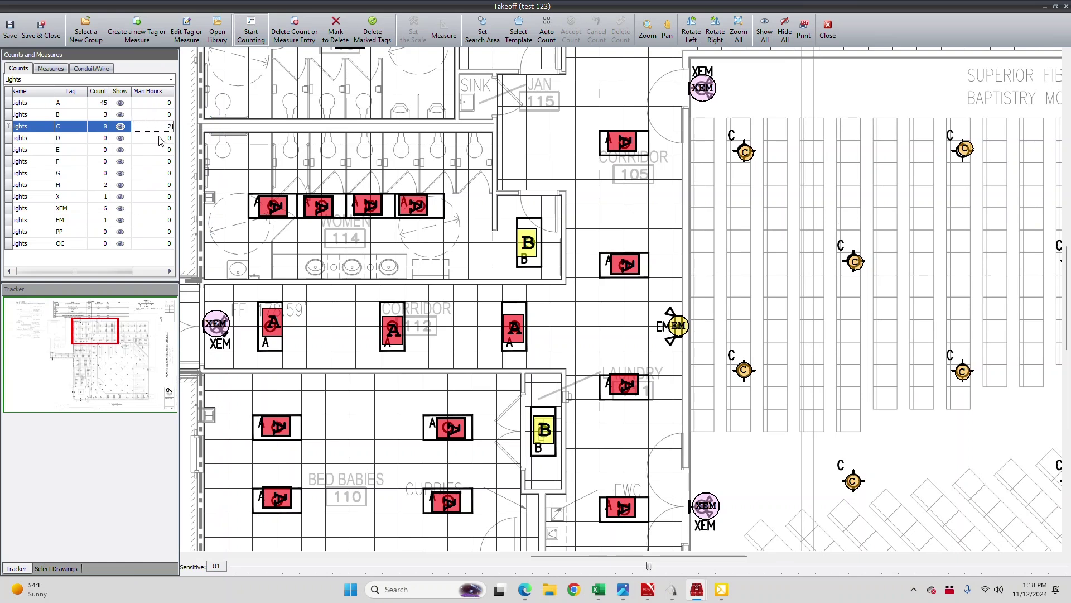
{"action": "left_click", "coordinate": [165, 138]}
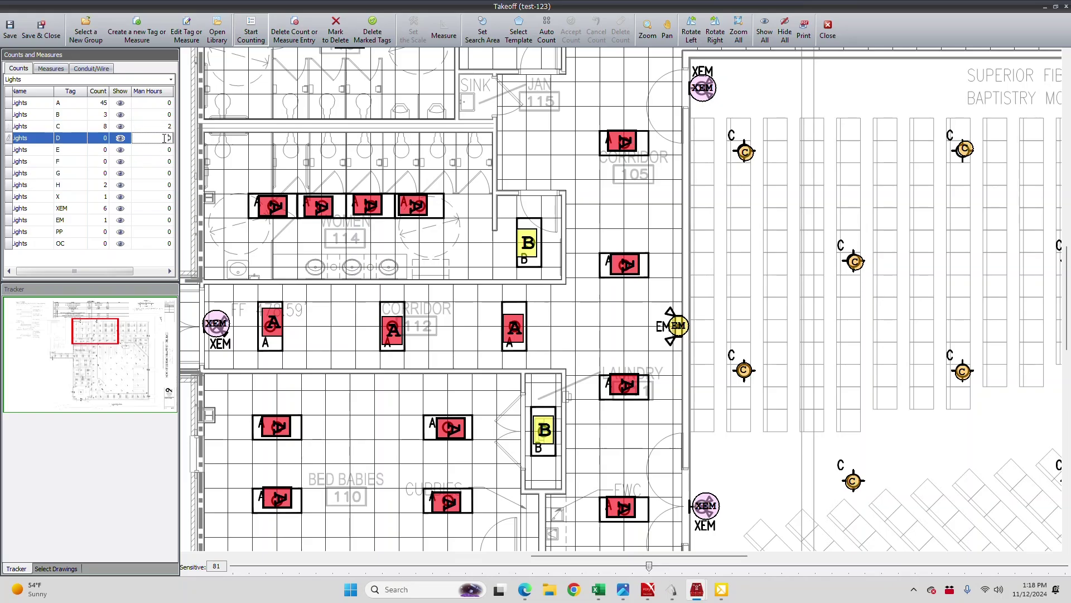
{"action": "left_click", "coordinate": [150, 114]}
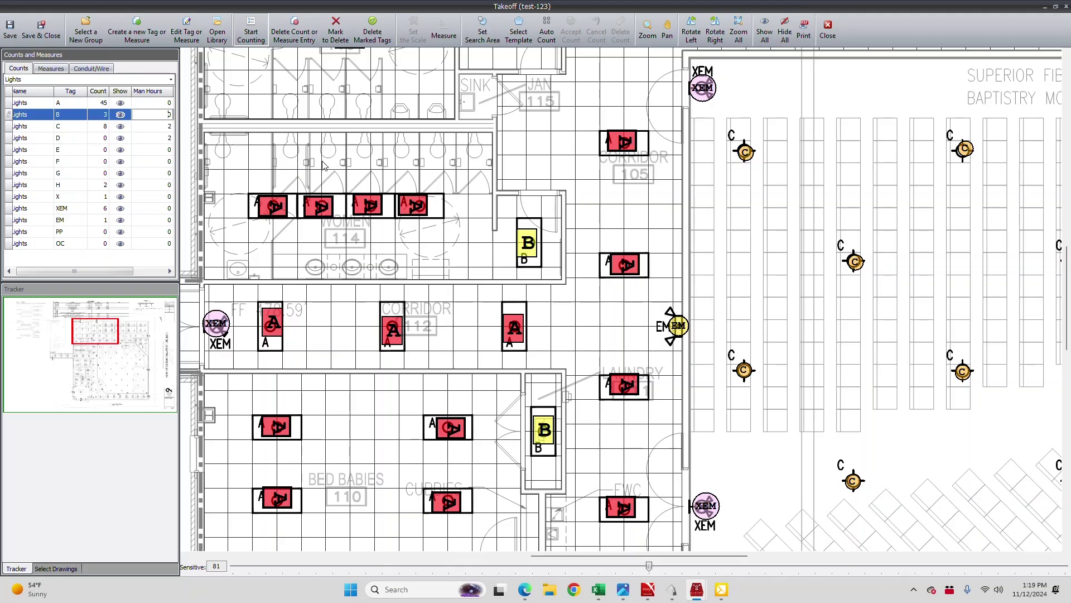
{"action": "left_click", "coordinate": [41, 27]}
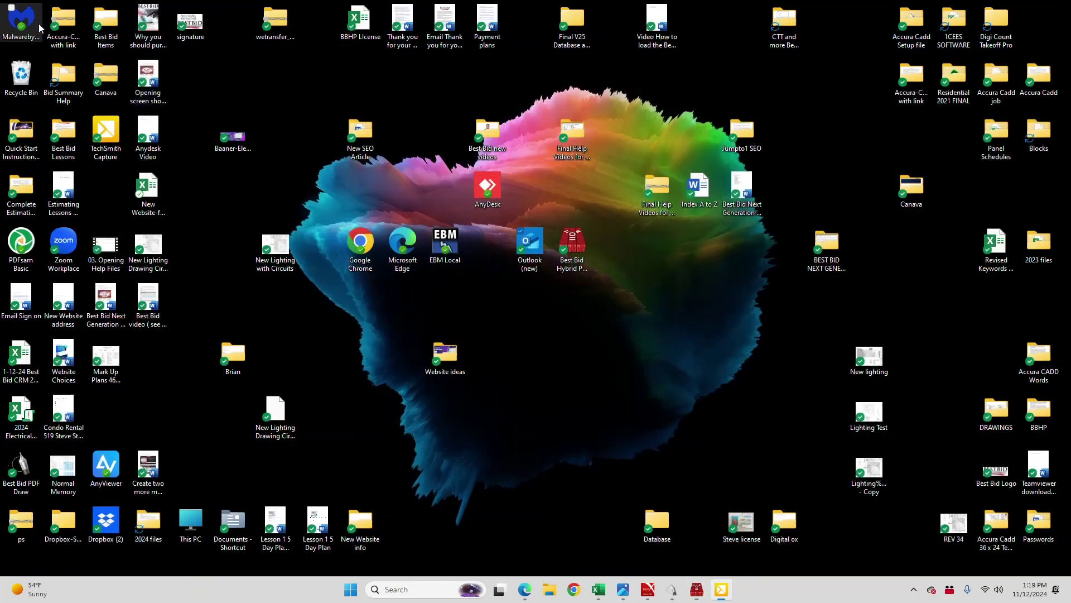
Return to the estimating project and create a new lighting assembly
{"action": "left_click", "coordinate": [697, 589]}
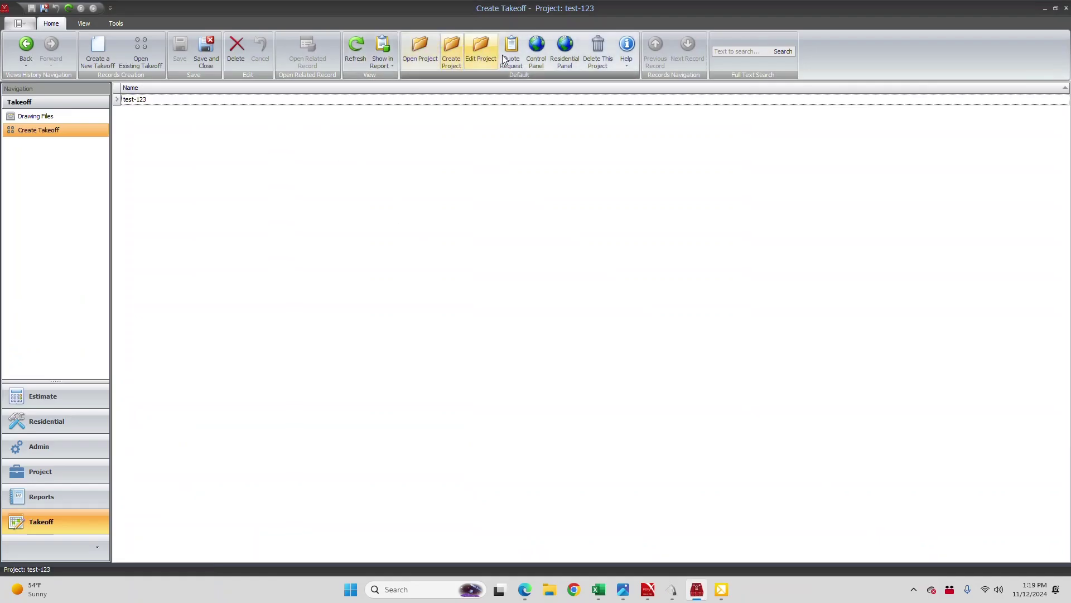
{"action": "left_click", "coordinate": [536, 50]}
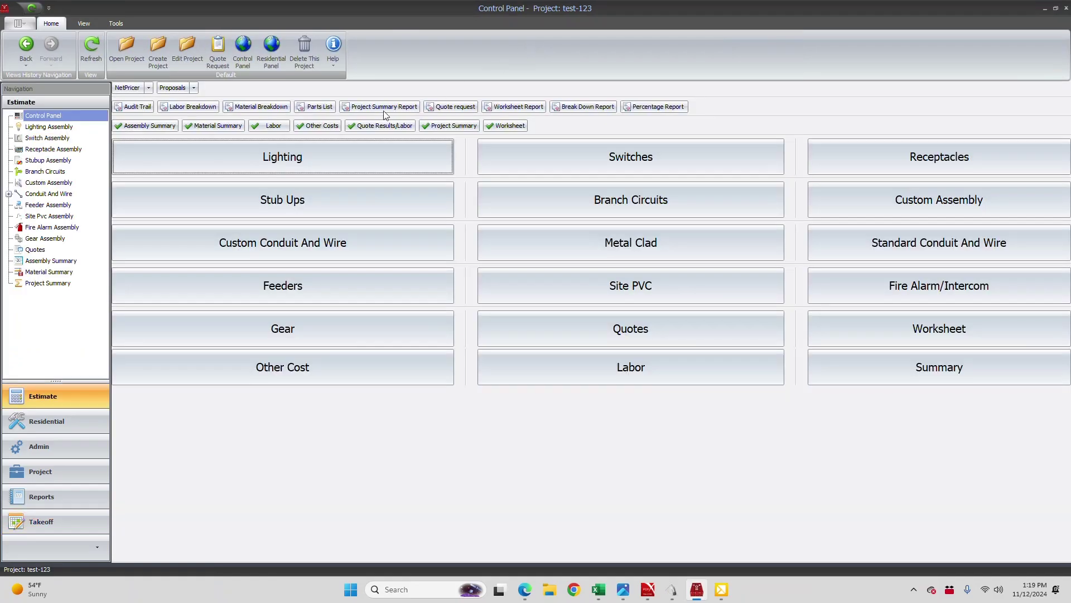
{"action": "left_click", "coordinate": [239, 162]}
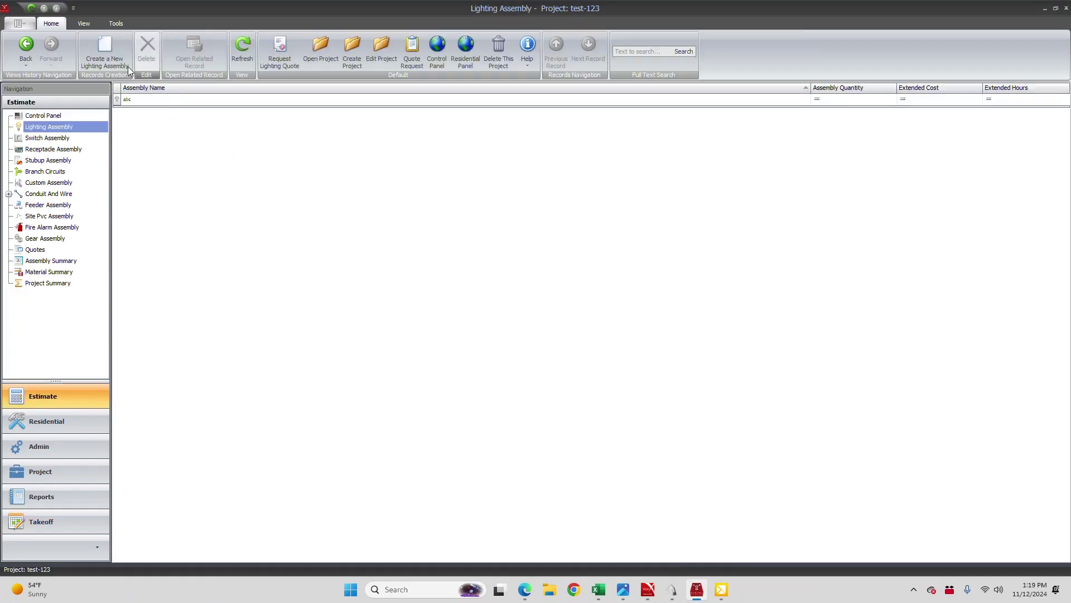
{"action": "left_click", "coordinate": [105, 49]}
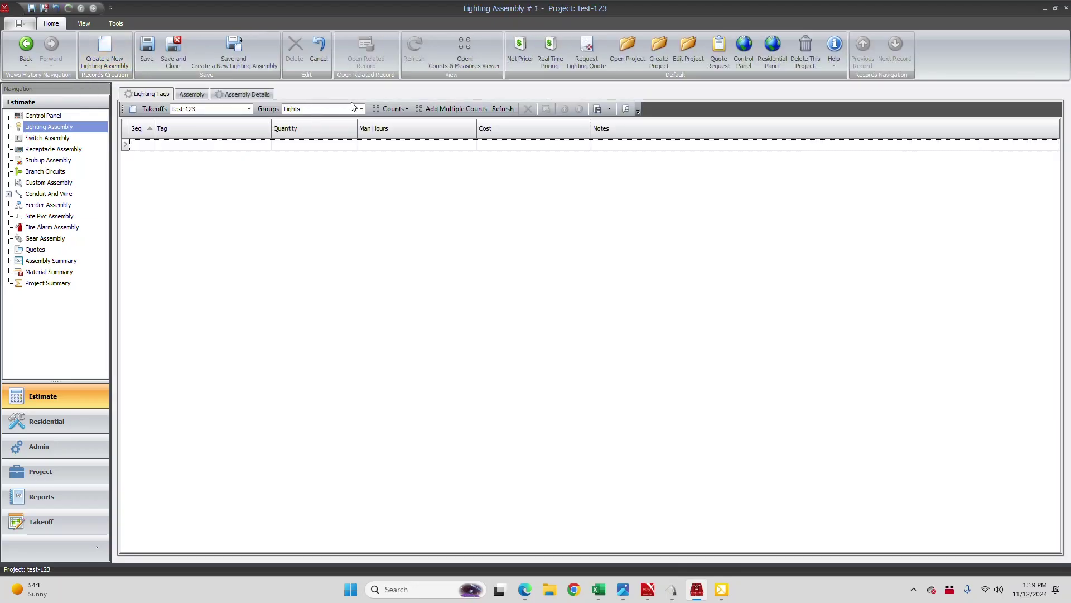
Add all Lights counts from tag A through OC to the lighting assembly and save it
{"action": "left_click", "coordinate": [465, 111]}
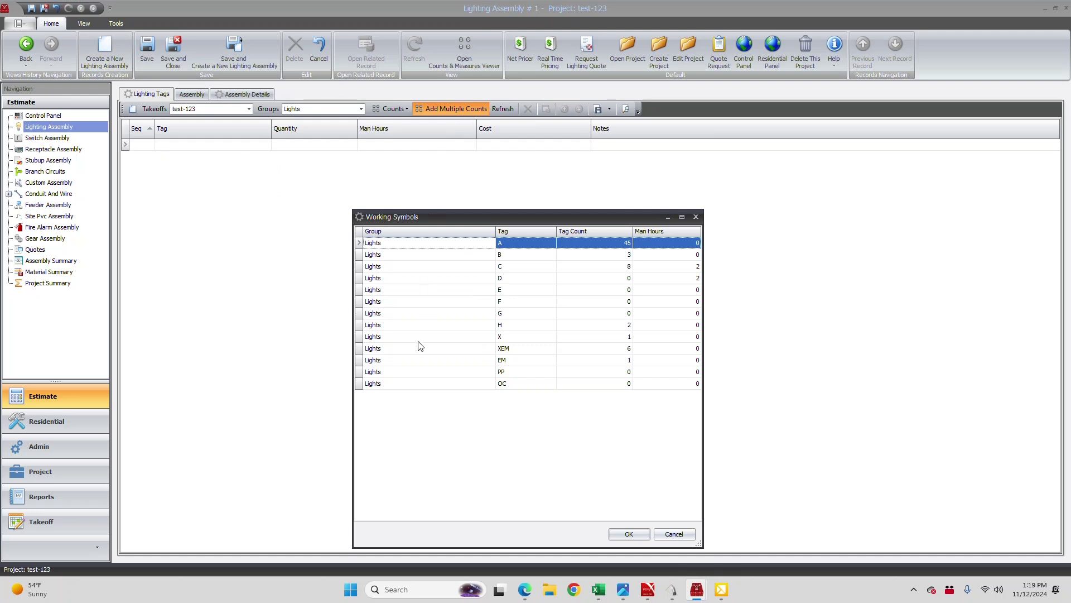
{"action": "left_click", "coordinate": [425, 387], "text": "shift"}
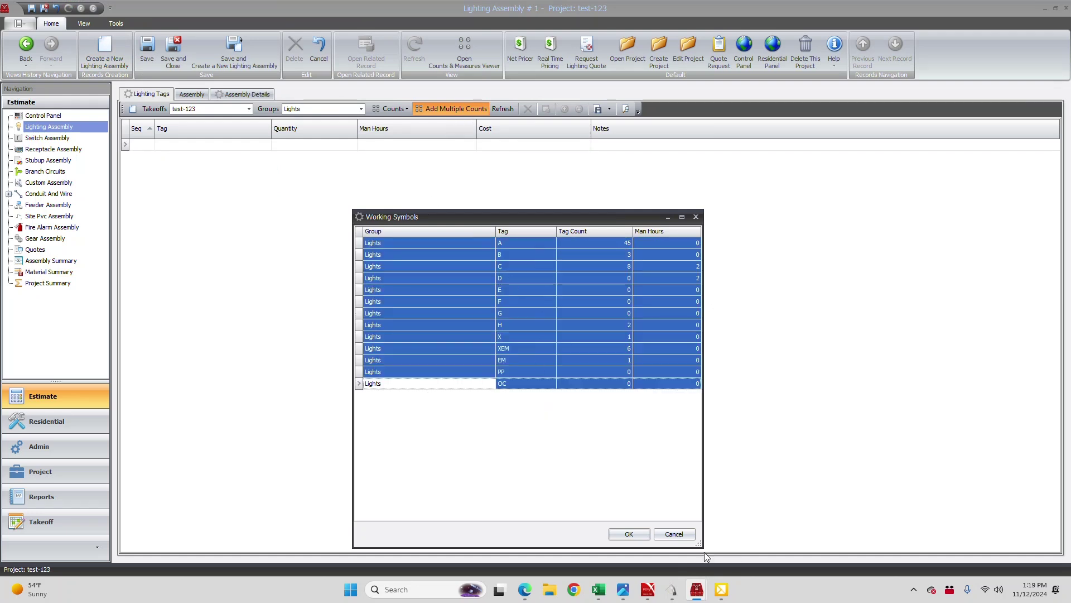
{"action": "left_click", "coordinate": [630, 534]}
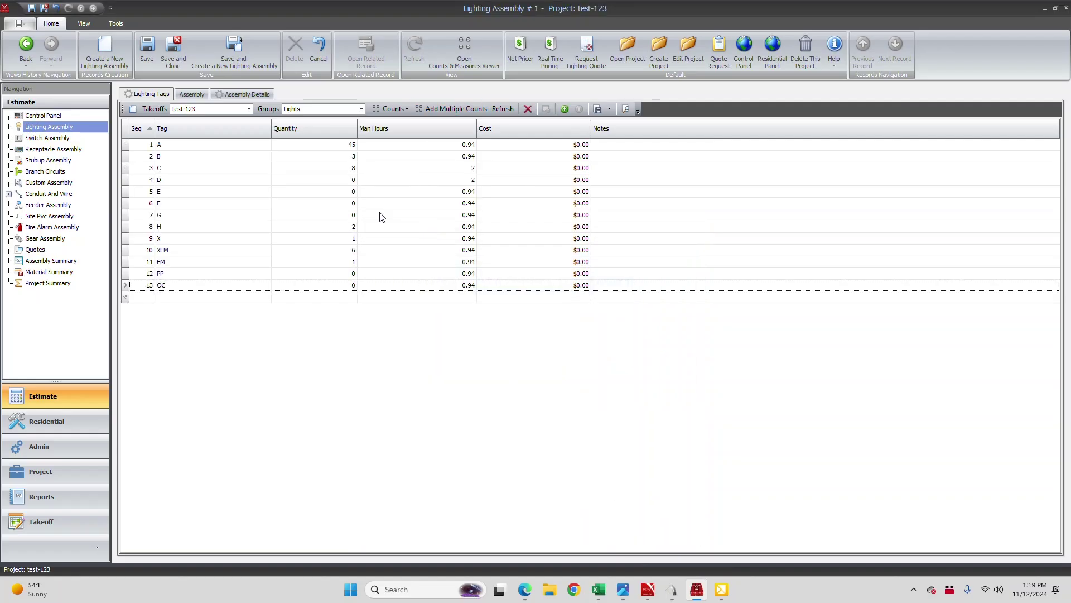
{"action": "left_click", "coordinate": [146, 45]}
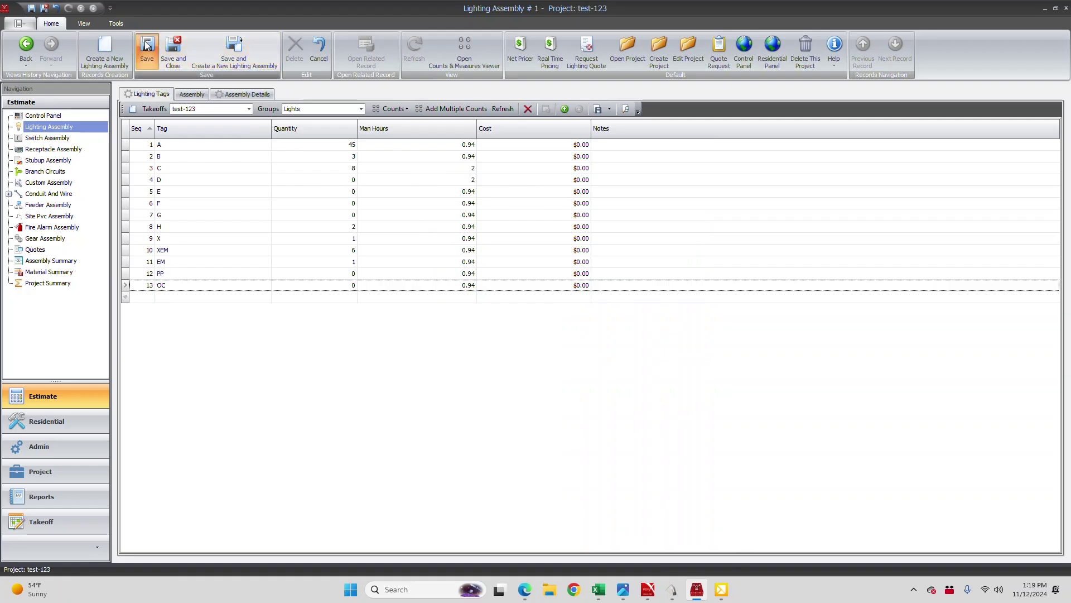
Review the material and labor items, hours and costs in the assembly details
{"action": "left_click", "coordinate": [269, 95]}
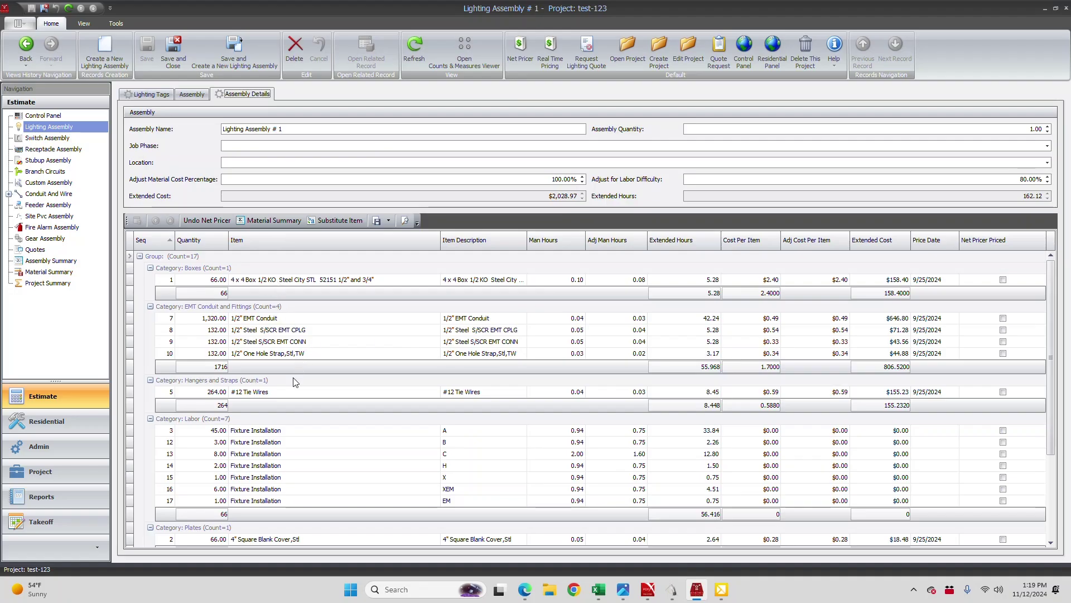
{"action": "scroll", "coordinate": [272, 395], "scroll_direction": "down", "scroll_amount": 5}
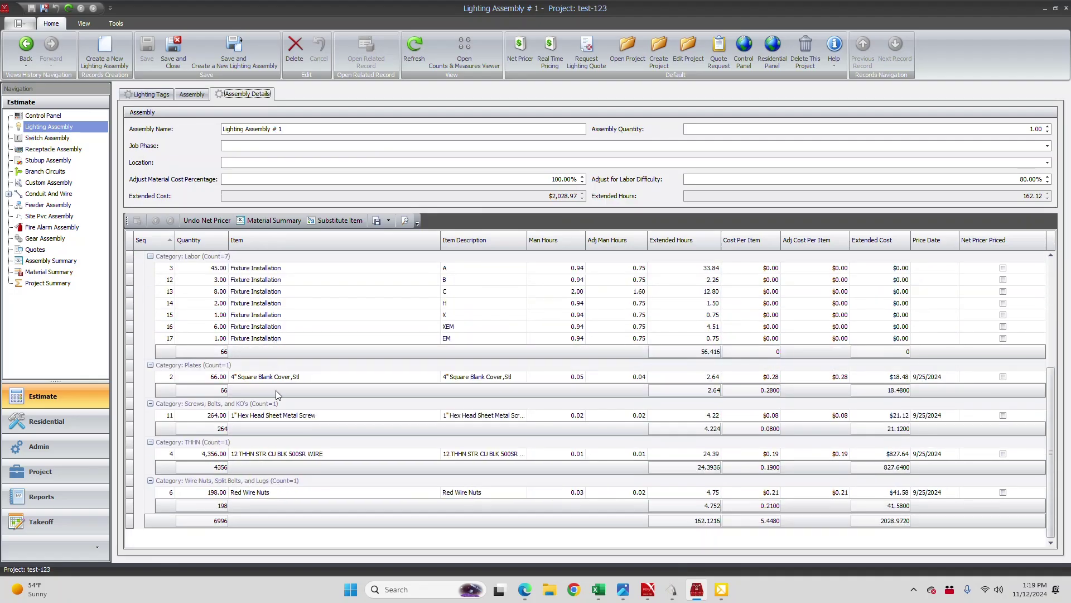
{"action": "scroll", "coordinate": [300, 400], "scroll_direction": "up", "scroll_amount": 5}
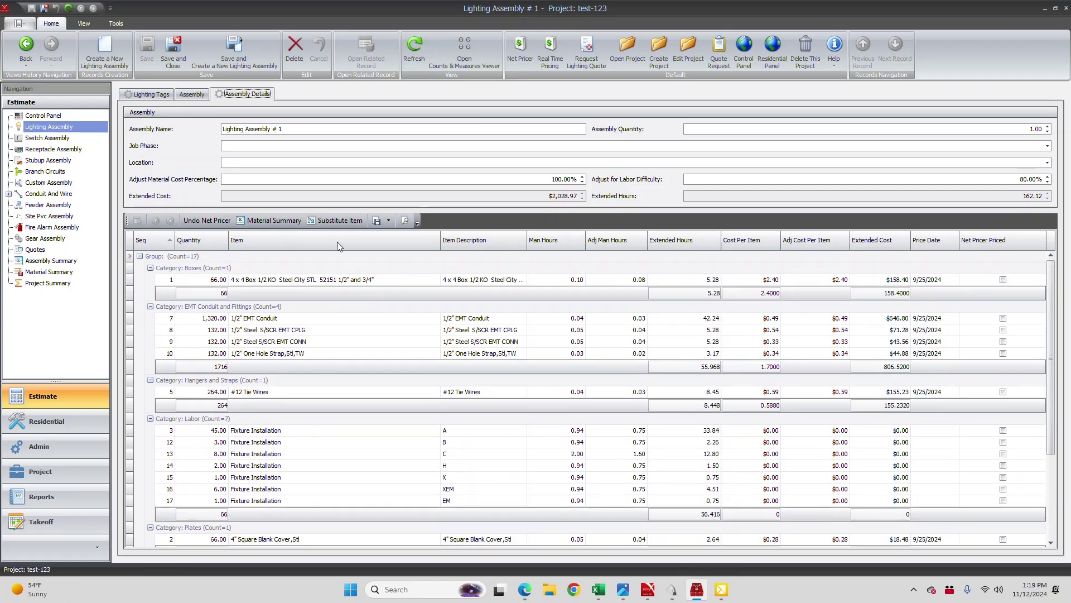
In the lighting tag details, add a fixture whip to tag A and set tag F's raceway size to 3/4
{"action": "left_click", "coordinate": [192, 95]}
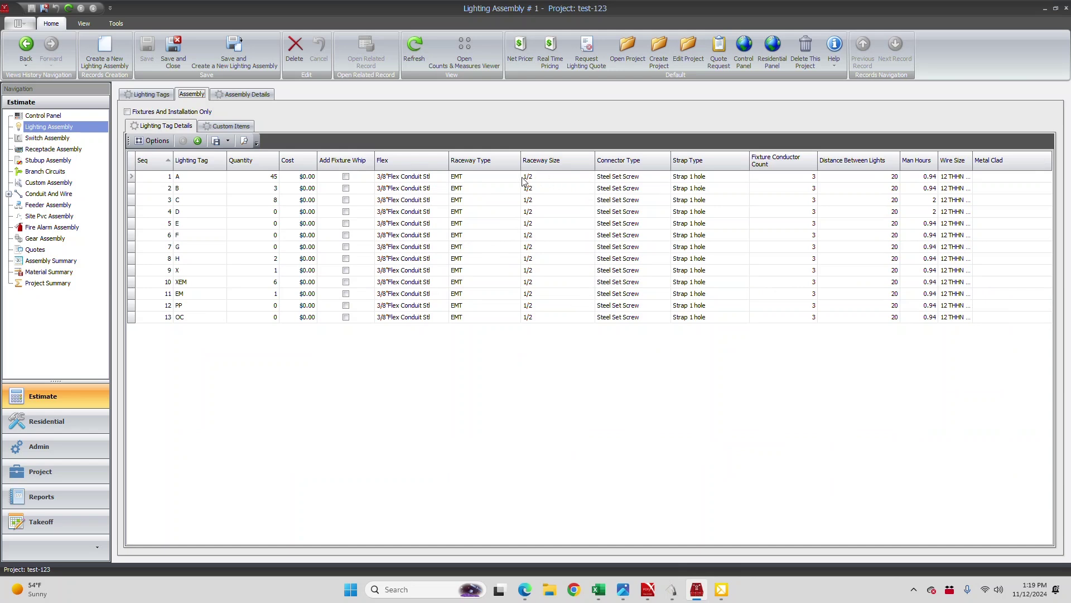
{"action": "left_click", "coordinate": [346, 177]}
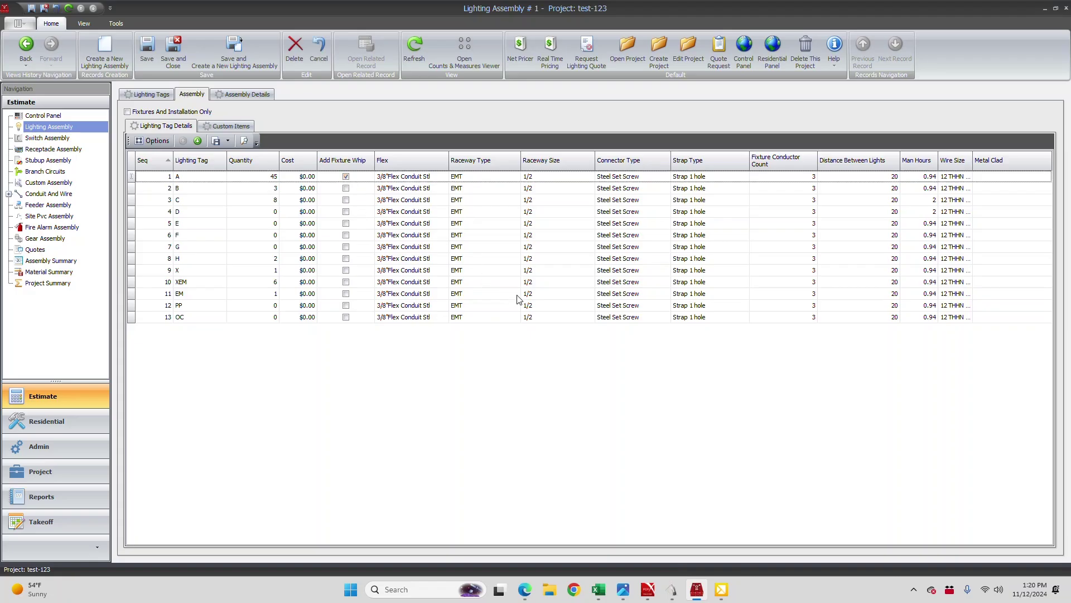
{"action": "left_click", "coordinate": [540, 239]}
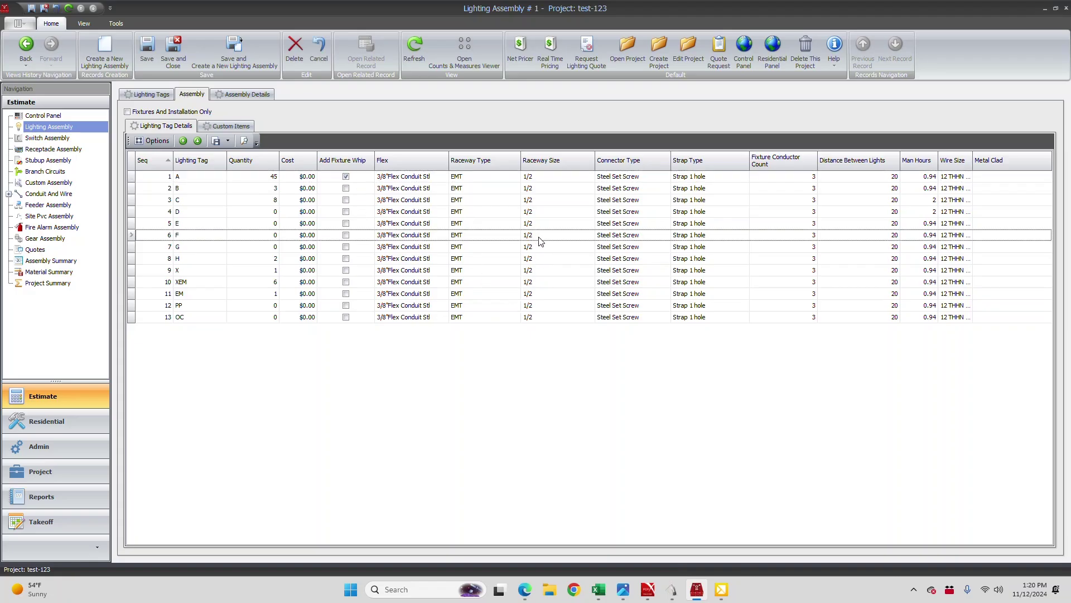
{"action": "left_click", "coordinate": [540, 239]}
{"action": "left_click", "coordinate": [254, 283]}
Set the raceway type of tag G to MC
{"action": "left_click", "coordinate": [469, 250]}
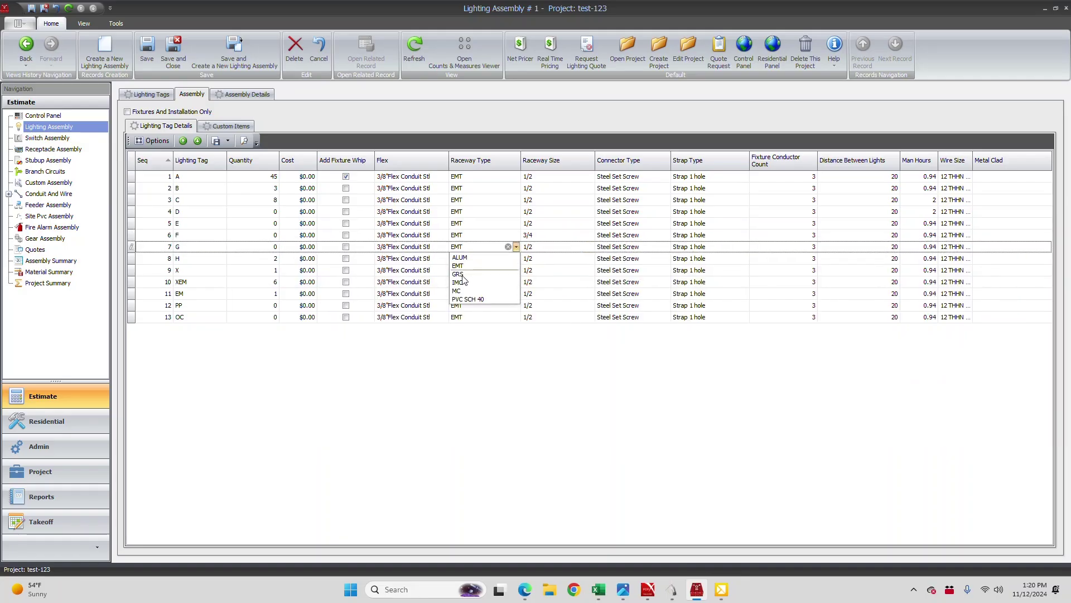
{"action": "left_click", "coordinate": [456, 291]}
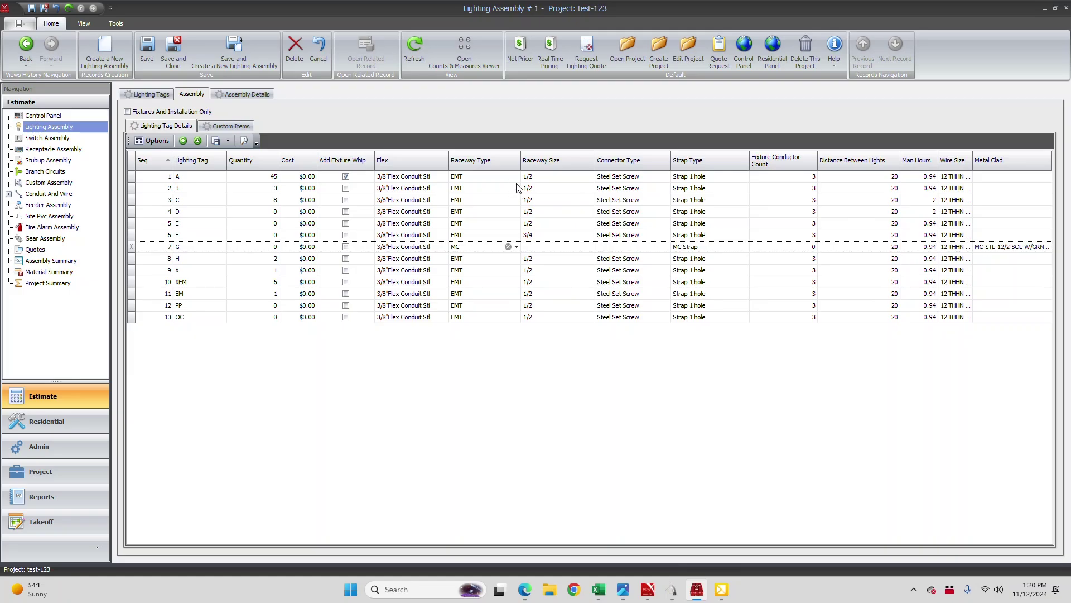
{"action": "left_click", "coordinate": [147, 177]}
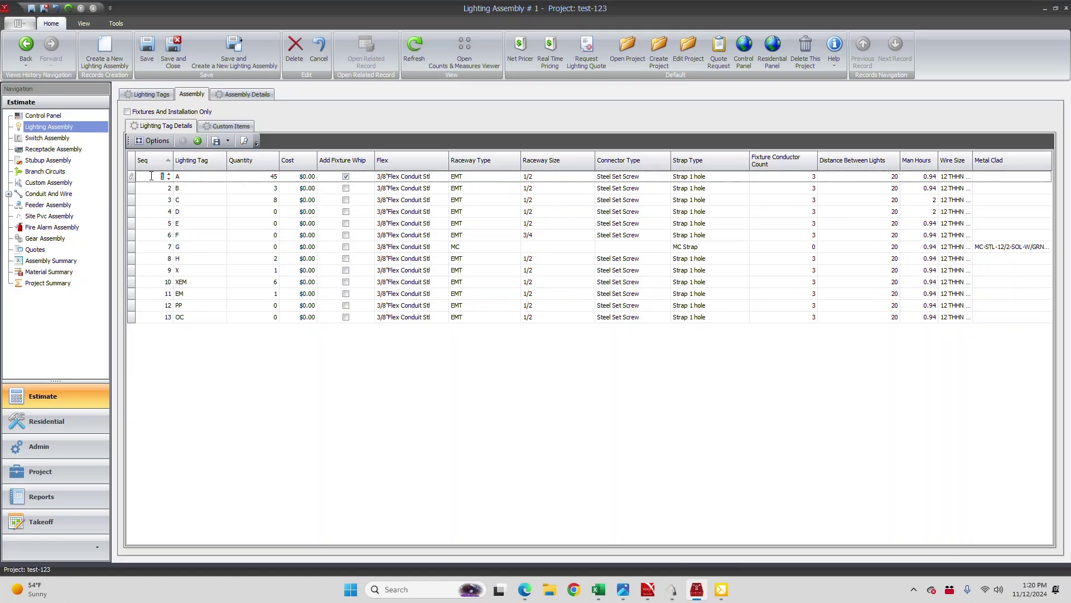
Review tag A's EMT spacing and the choices for flex, boxes, wire nuts and tie wires in its lighting tag options
{"action": "left_click", "coordinate": [156, 141]}
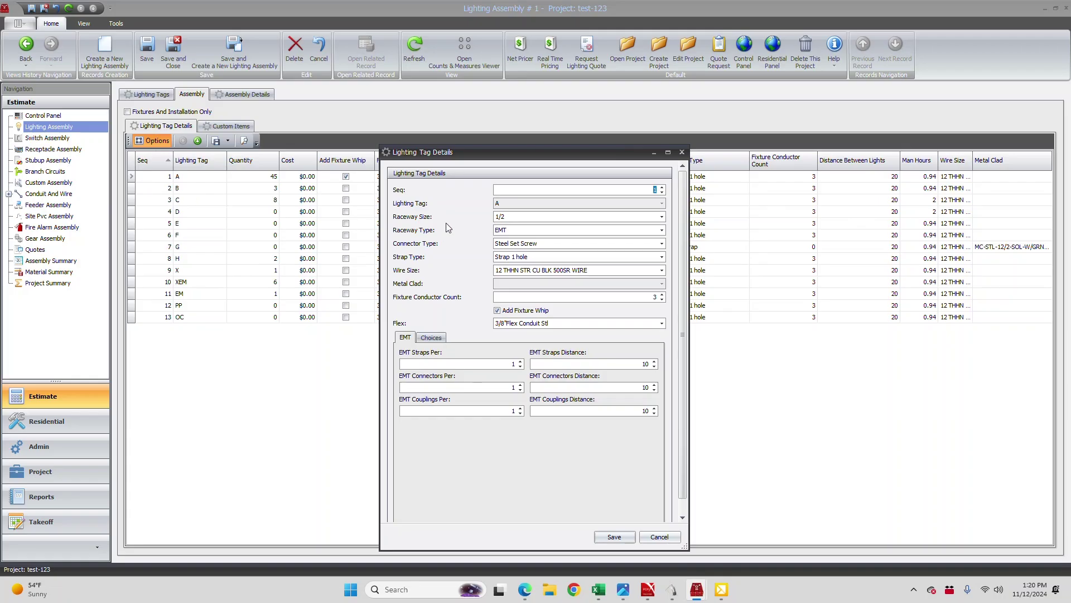
{"action": "left_click", "coordinate": [432, 338]}
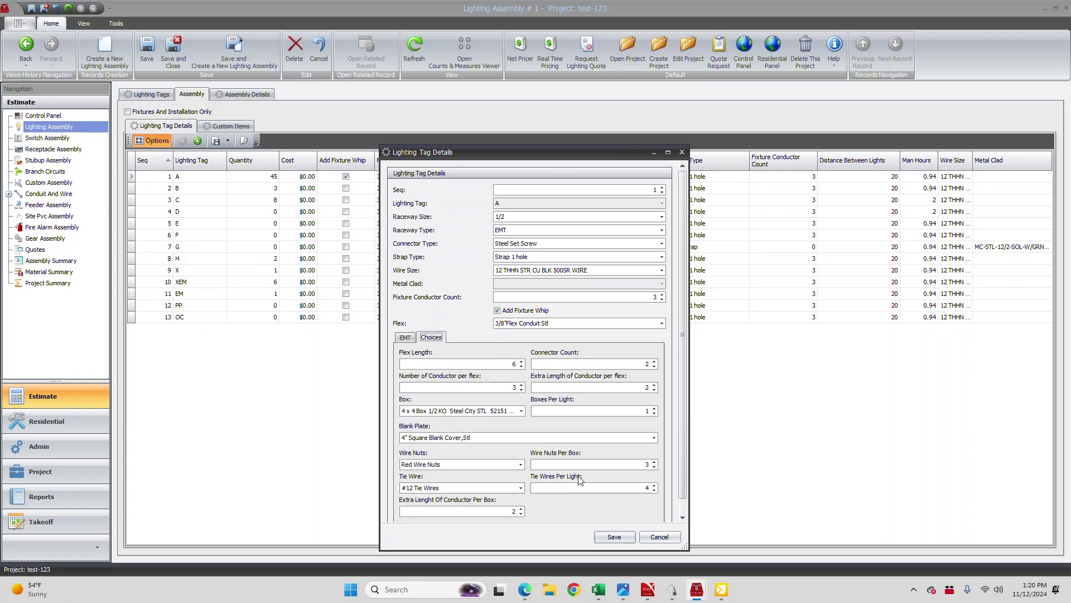
{"action": "left_click", "coordinate": [658, 538]}
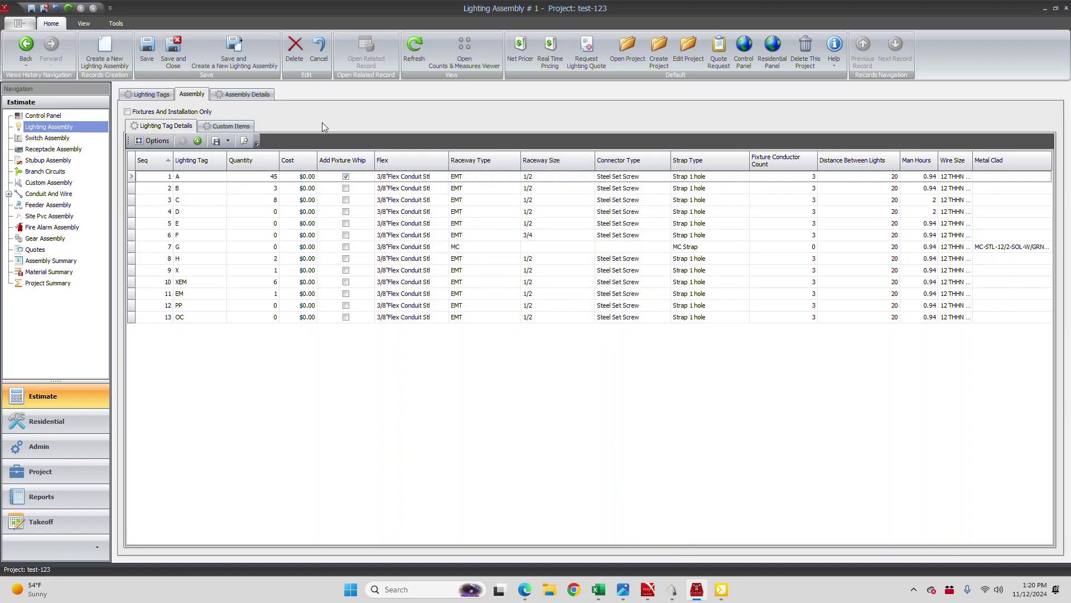
Check the assembly's quantity, material cost and labor difficulty adjustments, and save the lighting assembly
{"action": "left_click", "coordinate": [244, 95]}
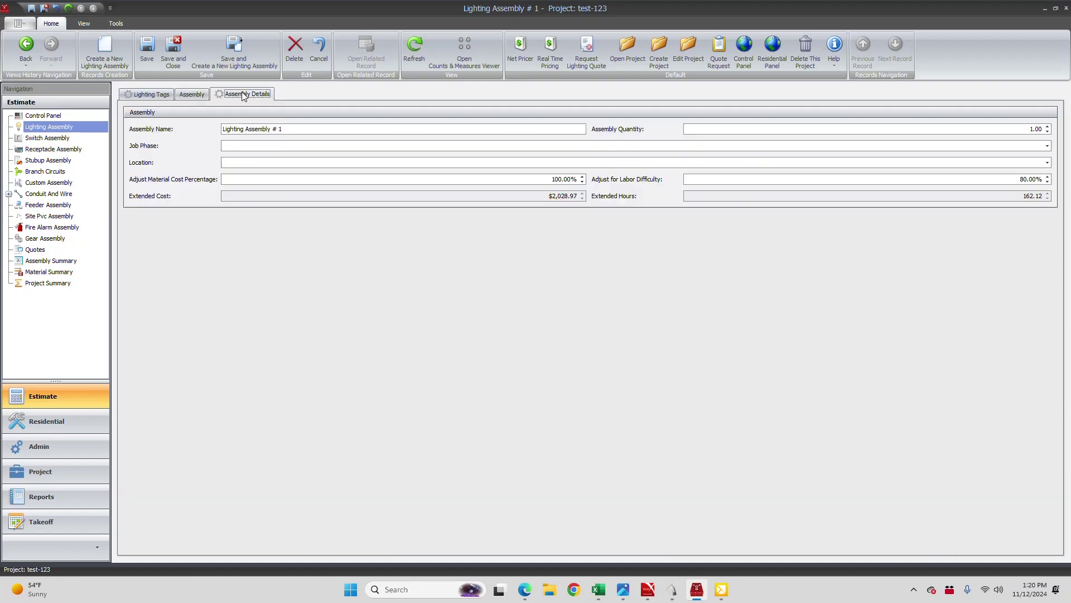
{"action": "left_click", "coordinate": [147, 49]}
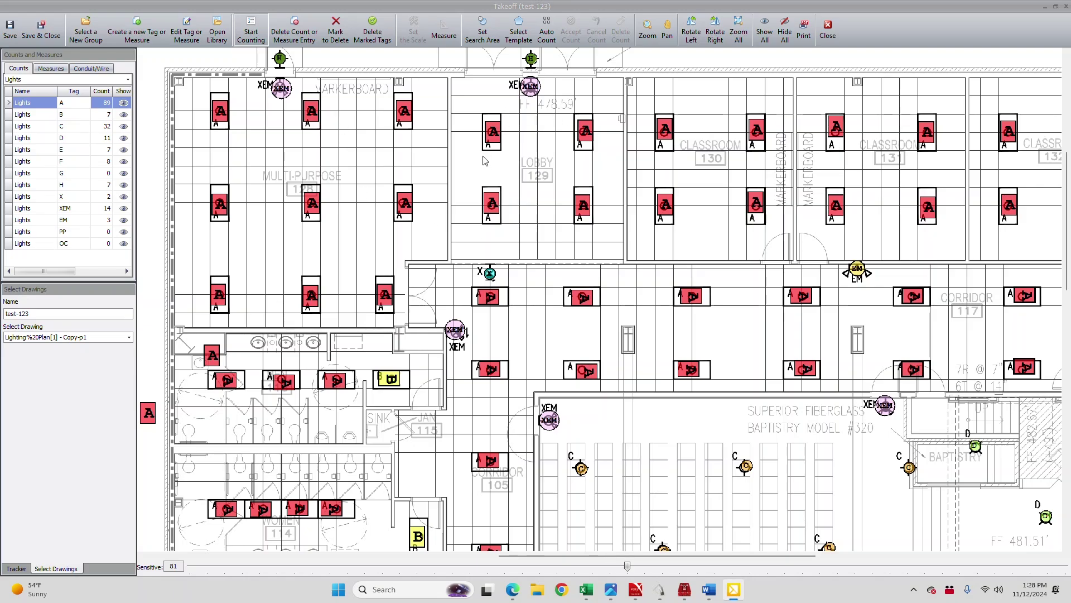
Add the uncounted EM fixture in Corridor 104, below the sanctuary, to the EM light count
{"action": "left_click", "coordinate": [667, 30]}
{"action": "mouse_move", "coordinate": [938, 218]}
{"action": "left_mouse_down"}
{"action": "mouse_move", "coordinate": [382, 215]}
{"action": "mouse_move", "coordinate": [497, 86]}
{"action": "left_mouse_up"}
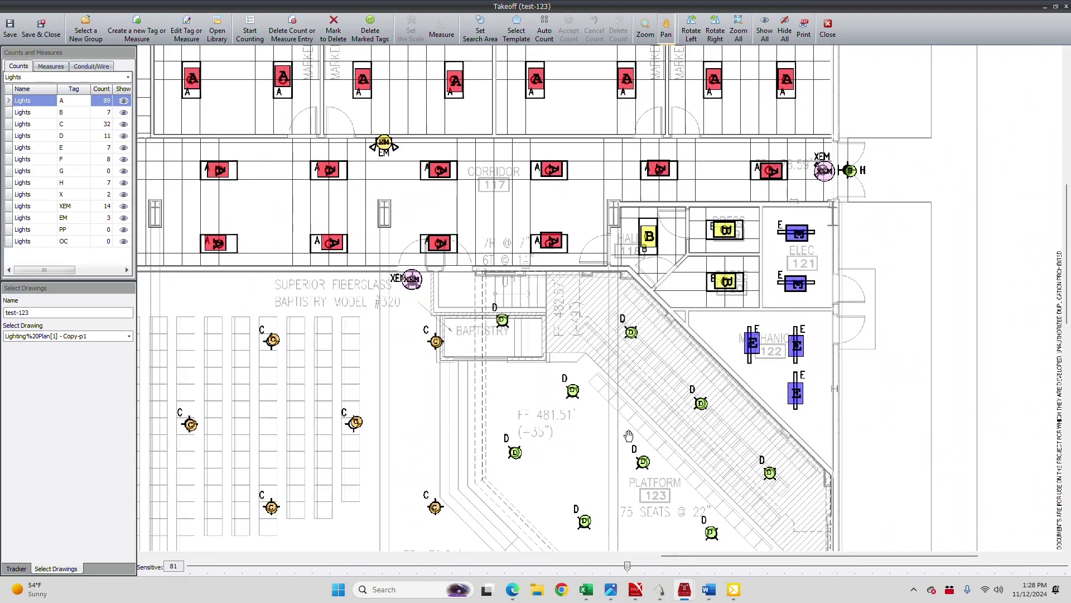
{"action": "left_click_drag", "start_coordinate": [624, 443], "coordinate": [649, 114]}
{"action": "mouse_move", "coordinate": [652, 502]}
{"action": "left_mouse_down"}
{"action": "mouse_move", "coordinate": [677, 222]}
{"action": "mouse_move", "coordinate": [945, 299]}
{"action": "mouse_move", "coordinate": [1067, 358]}
{"action": "left_mouse_up"}
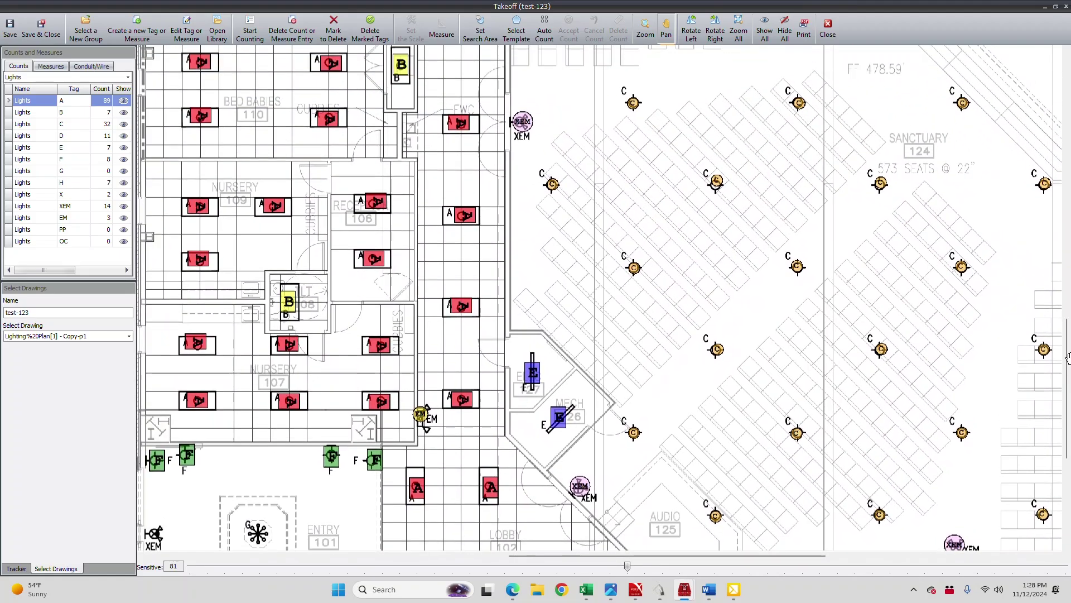
{"action": "left_click_drag", "start_coordinate": [862, 195], "coordinate": [863, 421]}
{"action": "mouse_move", "coordinate": [811, 363]}
{"action": "left_mouse_down"}
{"action": "mouse_move", "coordinate": [817, 482]}
{"action": "mouse_move", "coordinate": [809, 85]}
{"action": "left_mouse_up"}
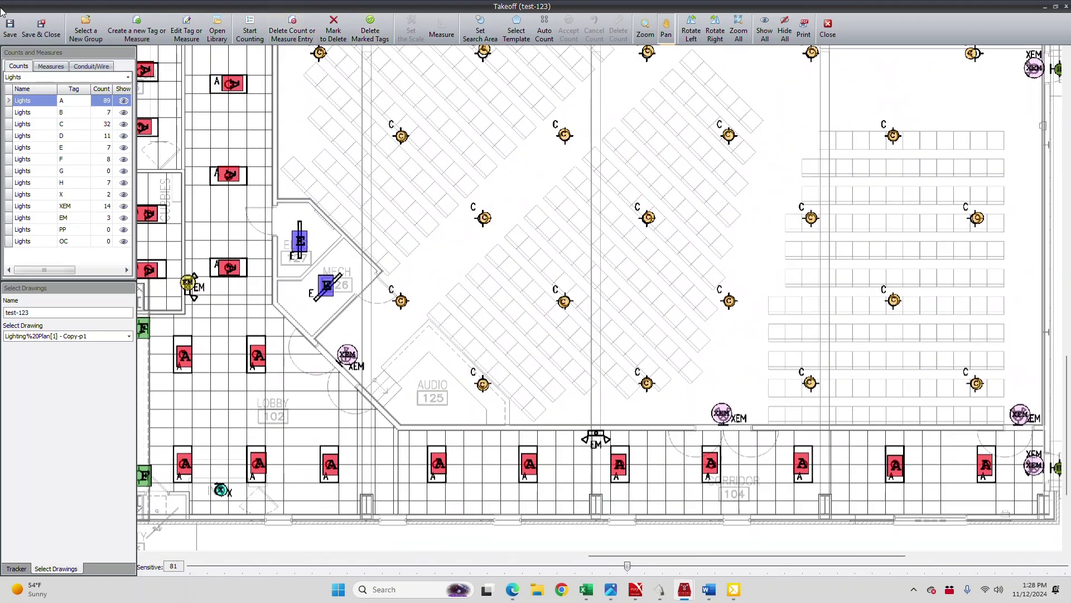
{"action": "left_click", "coordinate": [65, 222]}
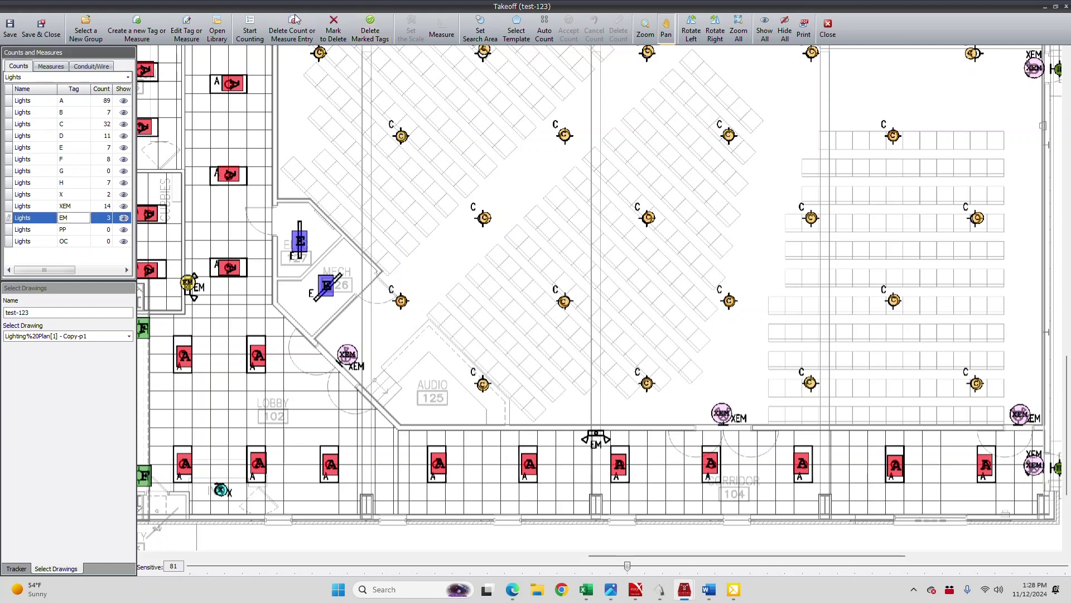
{"action": "left_click", "coordinate": [250, 29]}
{"action": "left_click", "coordinate": [593, 445]}
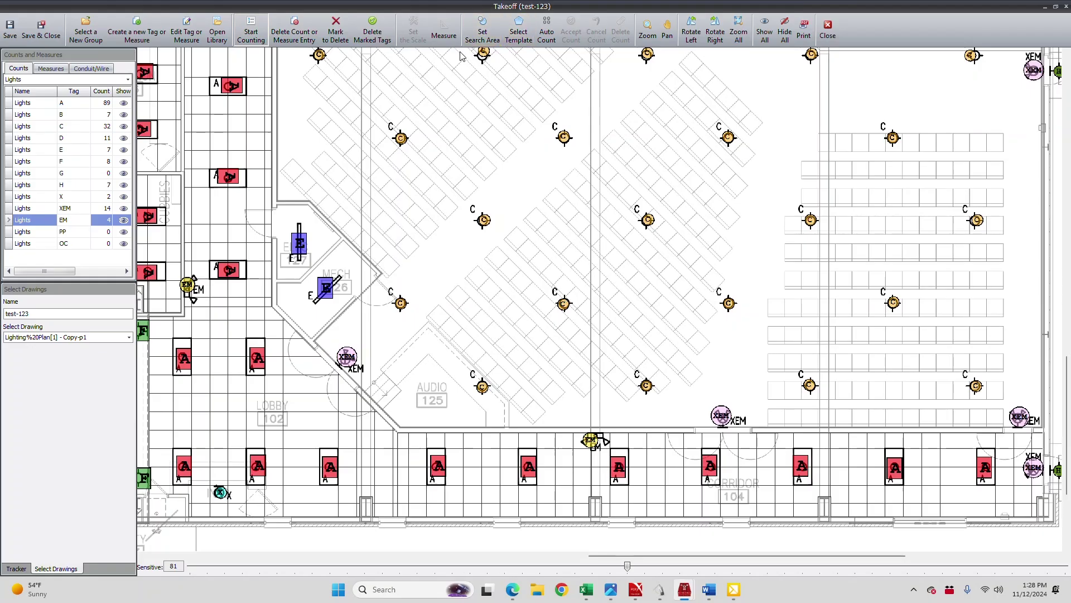
Mark the stray A marker outside the building near the restrooms for deletion and remove it from the count
{"action": "left_click", "coordinate": [667, 28]}
{"action": "mouse_move", "coordinate": [424, 198]}
{"action": "left_mouse_down"}
{"action": "mouse_move", "coordinate": [645, 371]}
{"action": "mouse_move", "coordinate": [713, 443]}
{"action": "mouse_move", "coordinate": [703, 520]}
{"action": "mouse_move", "coordinate": [717, 564]}
{"action": "left_mouse_up"}
{"action": "mouse_move", "coordinate": [655, 275]}
{"action": "left_mouse_down"}
{"action": "mouse_move", "coordinate": [628, 354]}
{"action": "mouse_move", "coordinate": [612, 458]}
{"action": "left_mouse_up"}
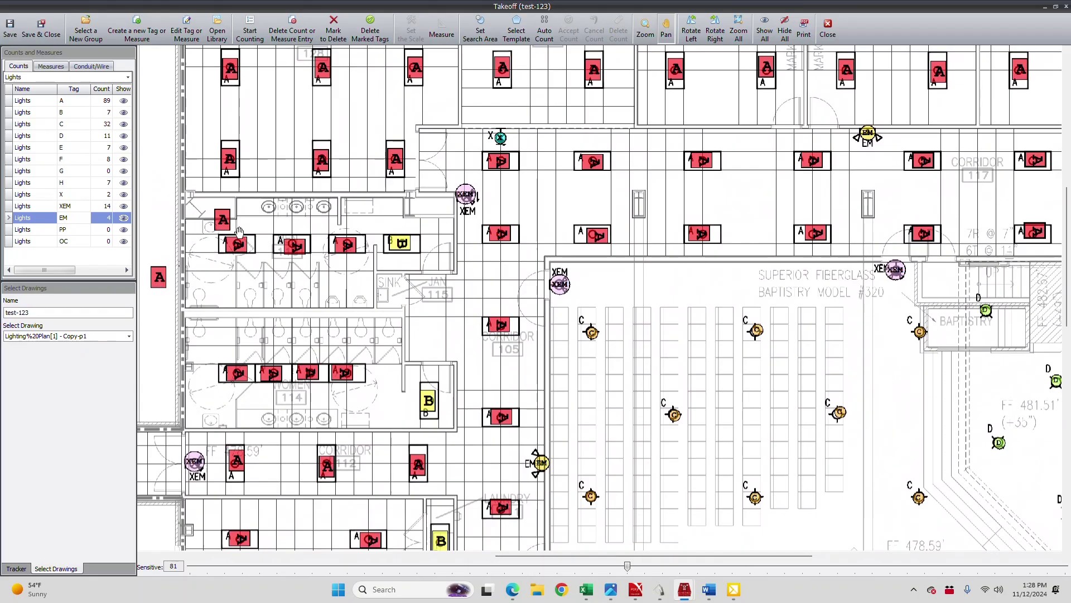
{"action": "left_click", "coordinate": [333, 22]}
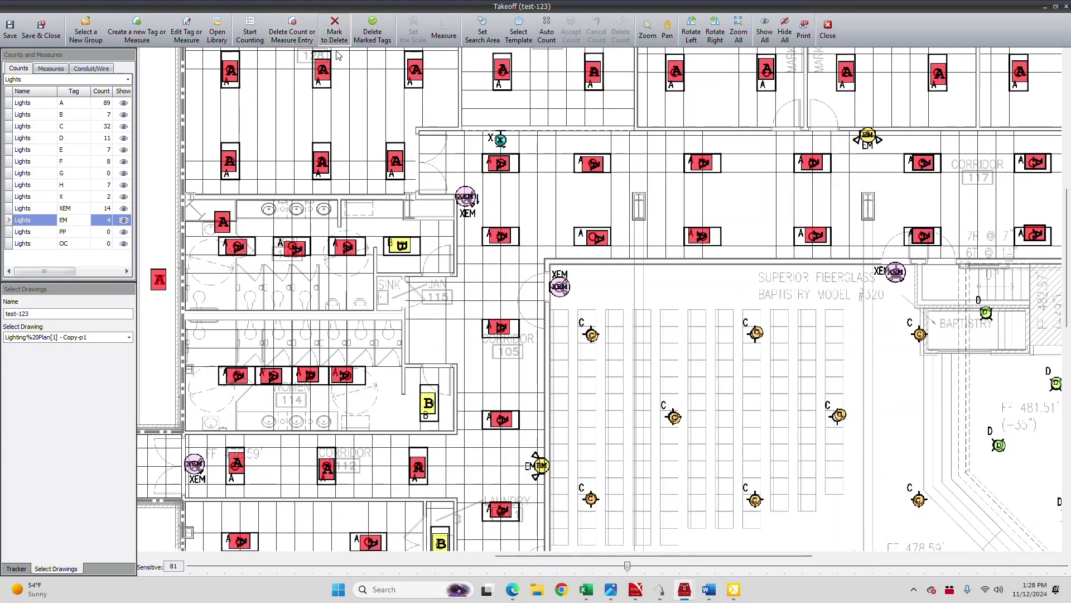
{"action": "left_click", "coordinate": [373, 27]}
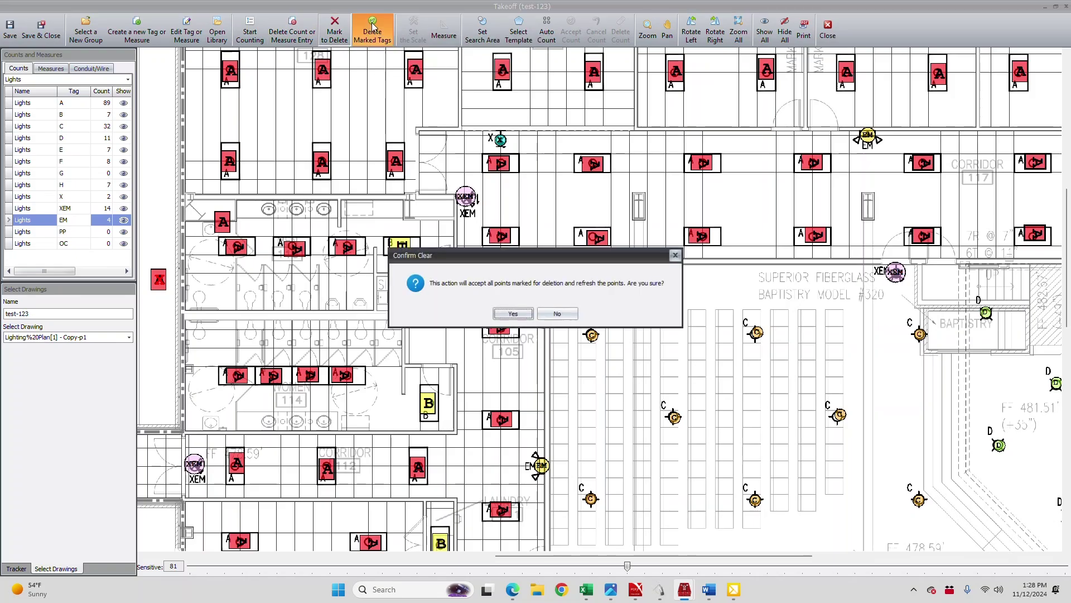
{"action": "left_click", "coordinate": [521, 314]}
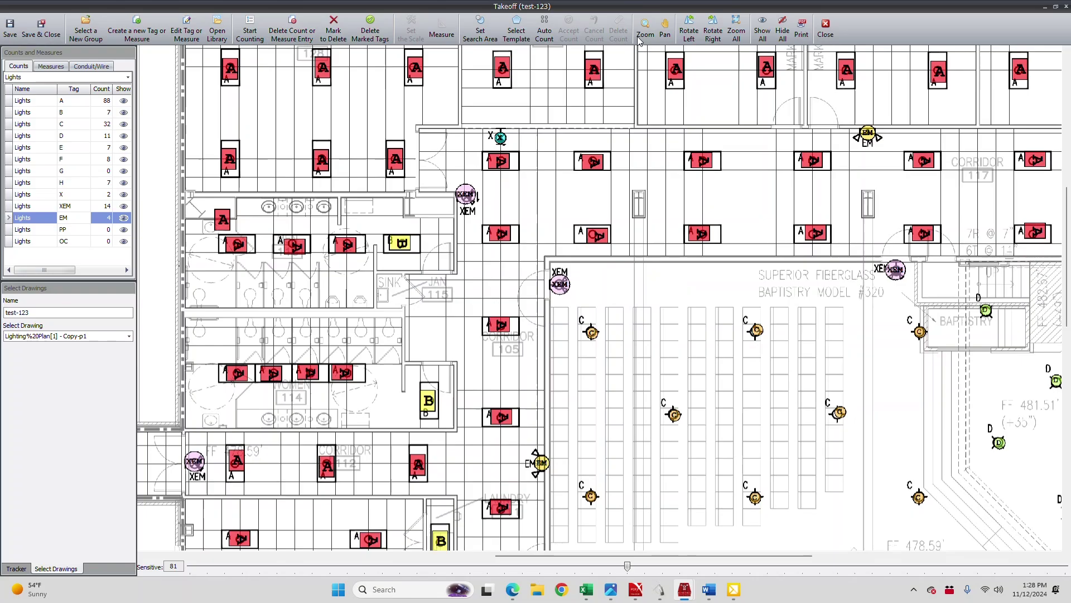
Hide all light count markers and switch to the lighting plan drawing that shows the circuit wiring
{"action": "left_click", "coordinate": [665, 26]}
{"action": "mouse_move", "coordinate": [585, 109]}
{"action": "left_mouse_down"}
{"action": "mouse_move", "coordinate": [554, 201]}
{"action": "mouse_move", "coordinate": [561, 256]}
{"action": "mouse_move", "coordinate": [552, 256]}
{"action": "left_mouse_up"}
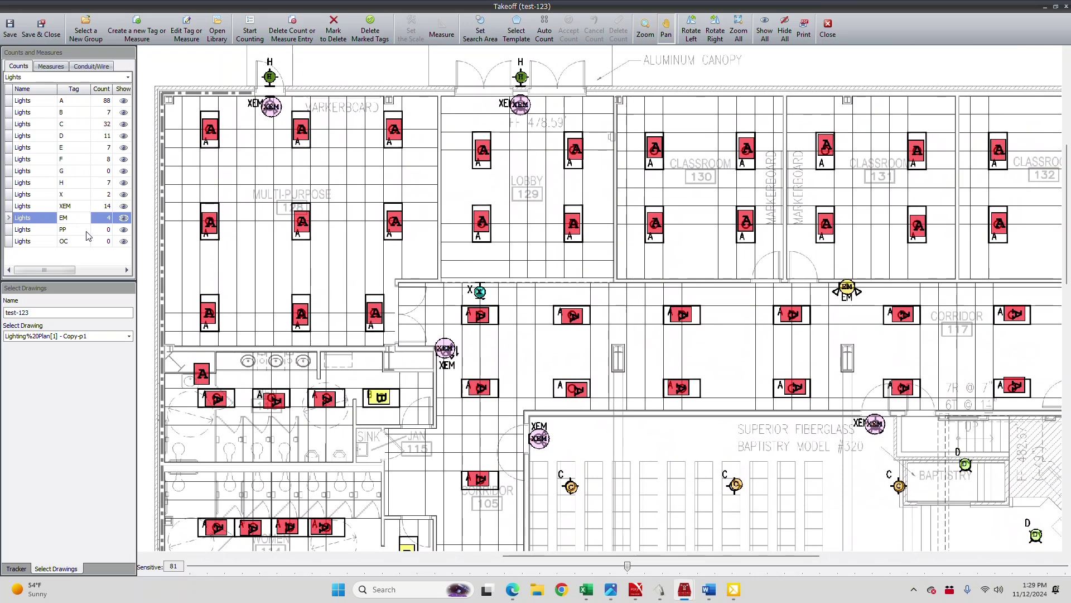
{"action": "left_click", "coordinate": [785, 25]}
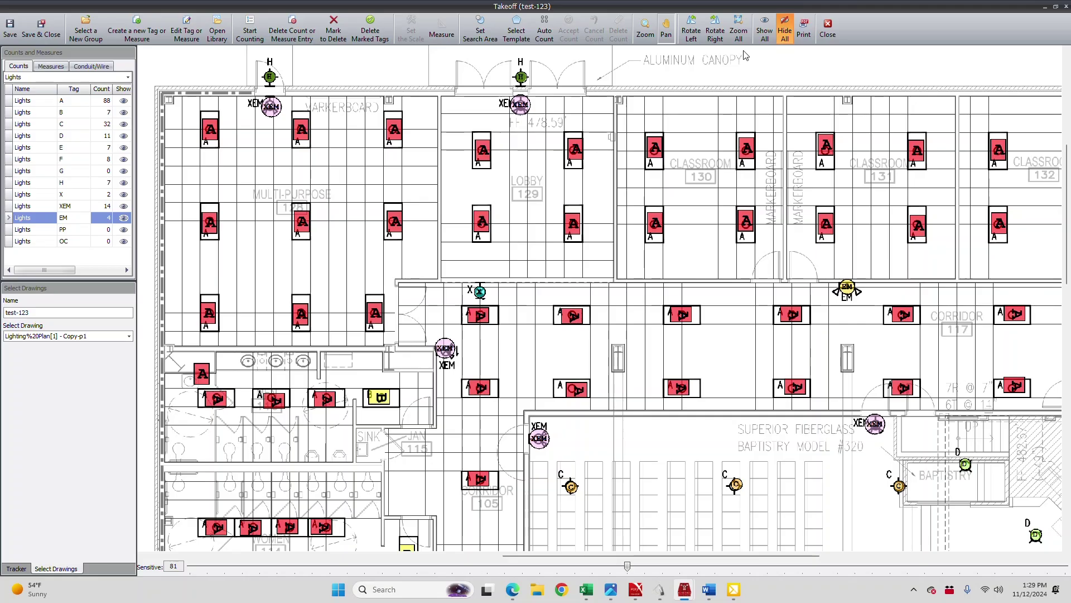
{"action": "left_click", "coordinate": [129, 337]}
{"action": "left_click", "coordinate": [60, 371]}
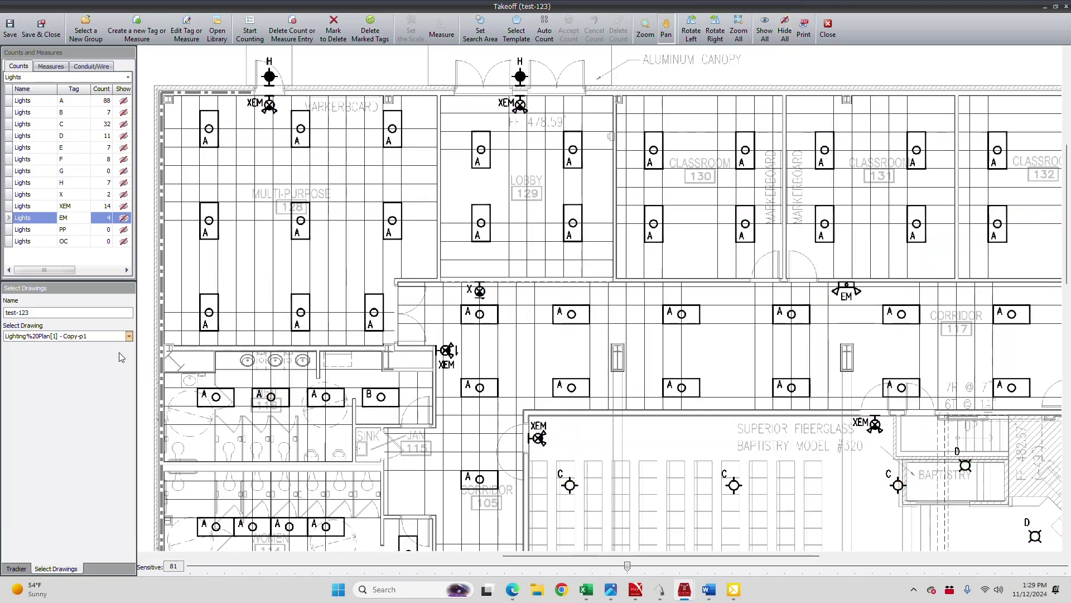
Add the library tags 1/2" EMT With 3# 12THHN and 1/2" EMT With 4# 12THHN to the measures and widen the From column
{"action": "left_click_drag", "start_coordinate": [331, 556], "coordinate": [912, 571]}
{"action": "scroll", "coordinate": [640, 388], "scroll_direction": "down", "scroll_amount": 5}
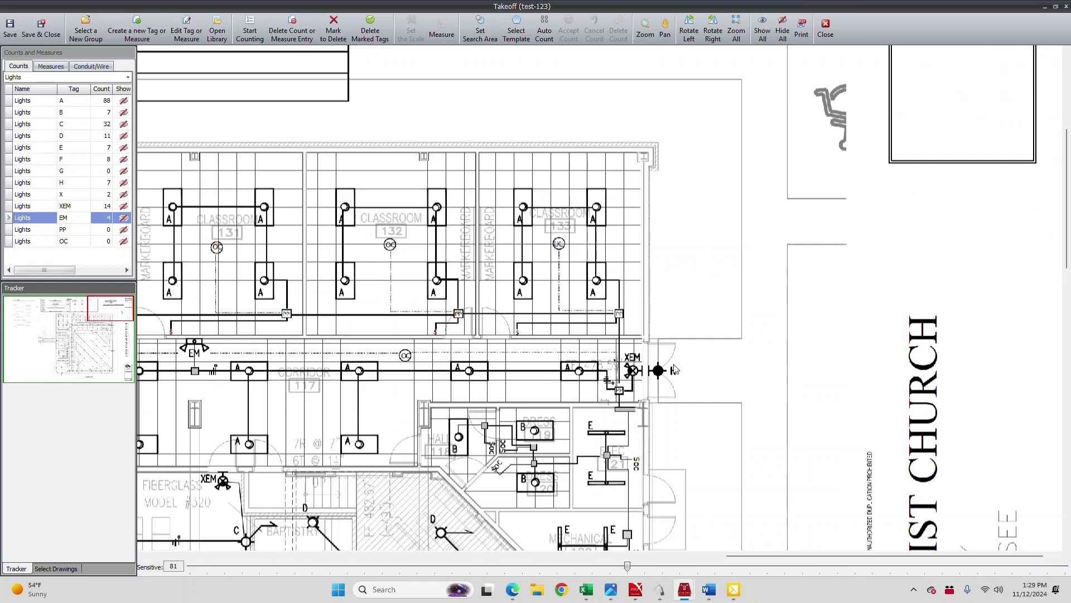
{"action": "scroll", "coordinate": [674, 370], "scroll_direction": "up", "scroll_amount": 1}
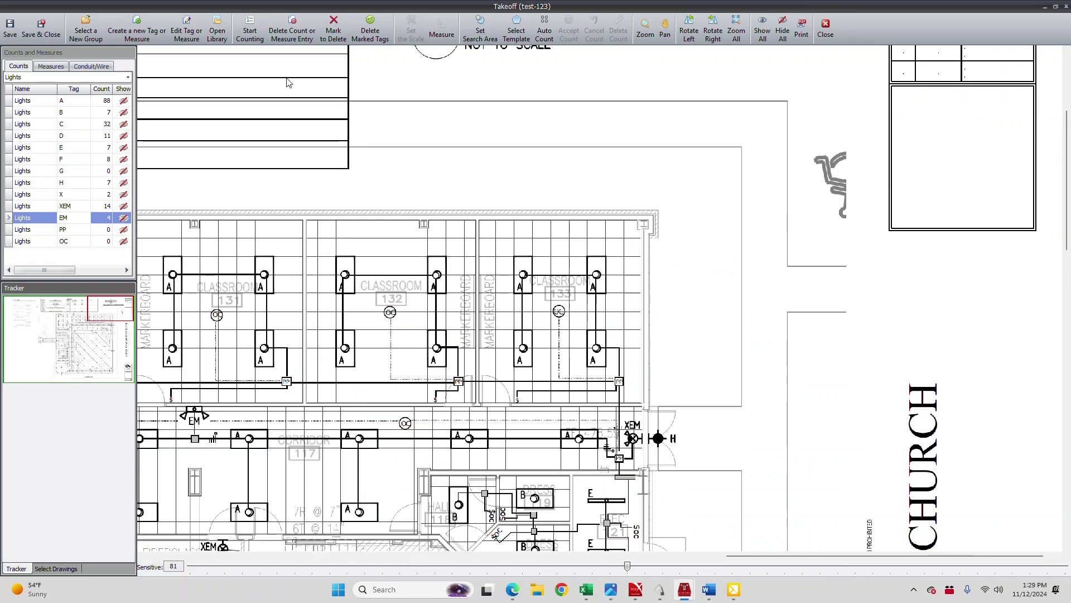
{"action": "left_click", "coordinate": [645, 26]}
{"action": "left_click", "coordinate": [497, 159]}
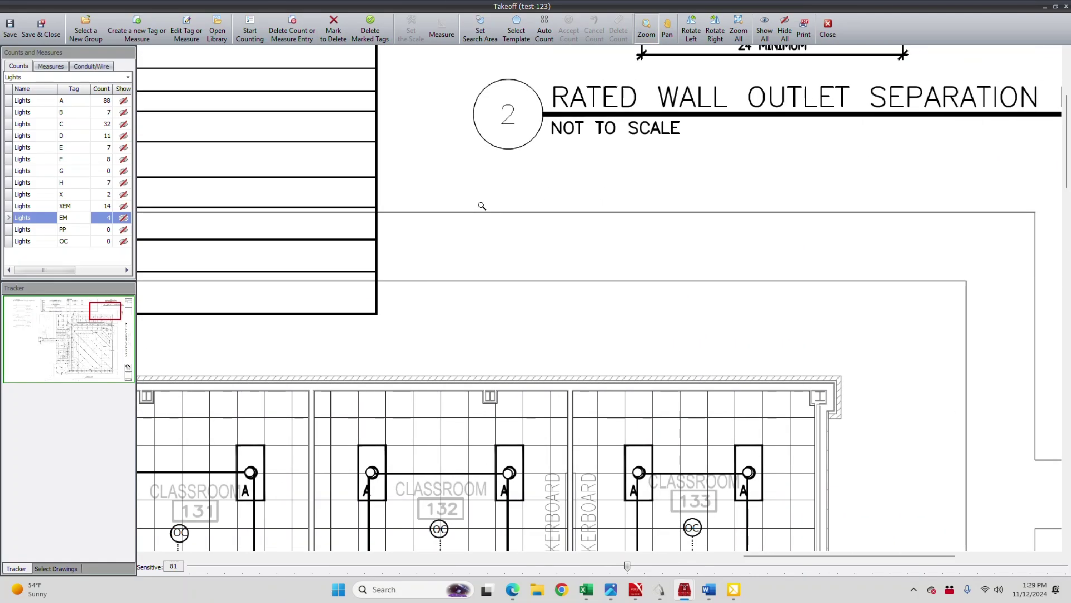
{"action": "scroll", "coordinate": [482, 206], "scroll_direction": "down", "scroll_amount": 5}
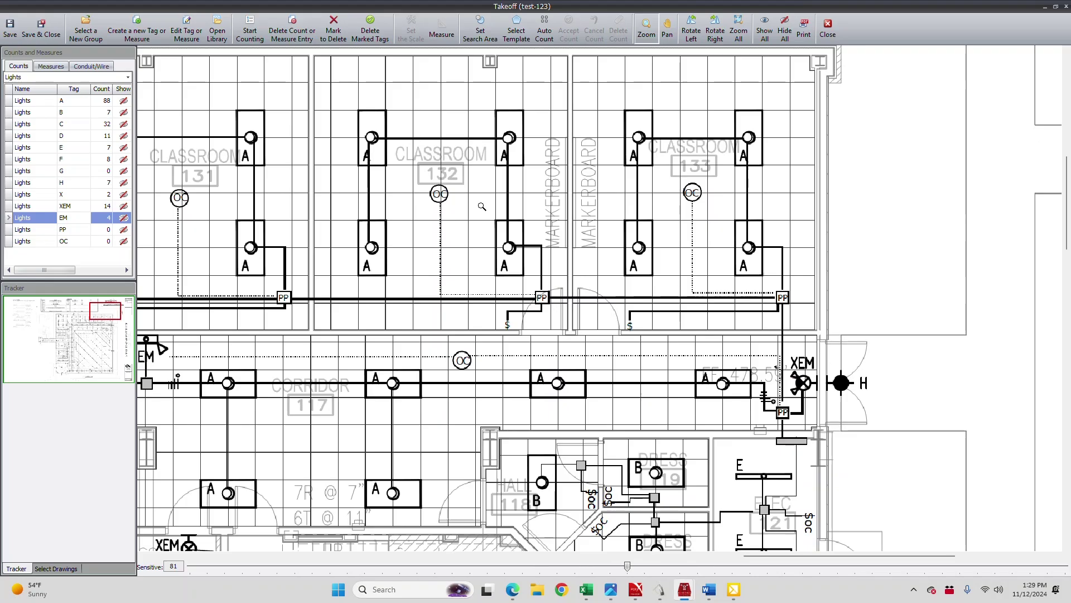
{"action": "left_click", "coordinate": [44, 67]}
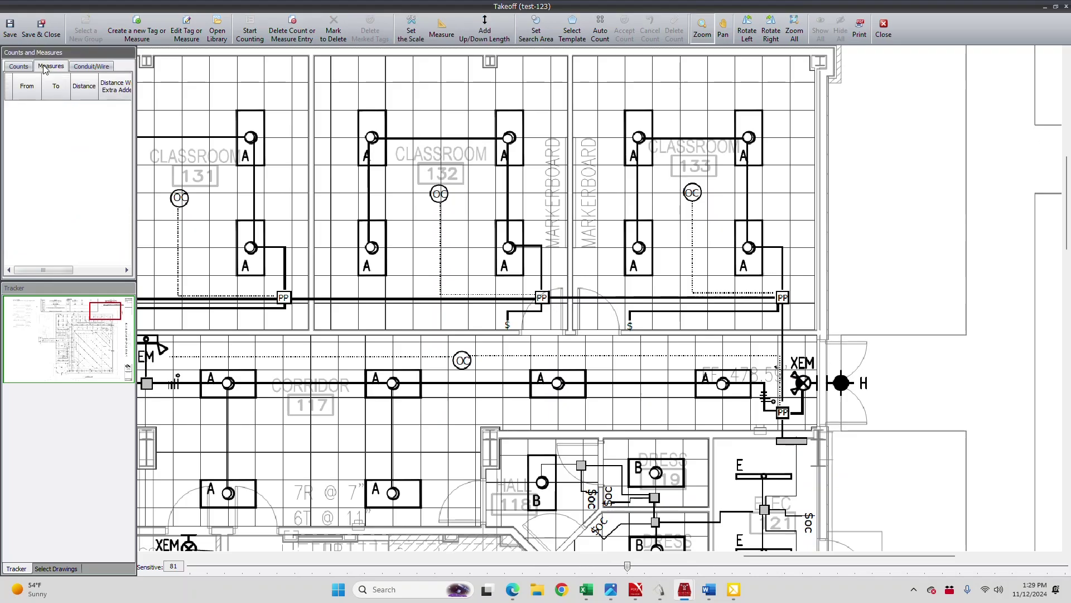
{"action": "left_click", "coordinate": [217, 32]}
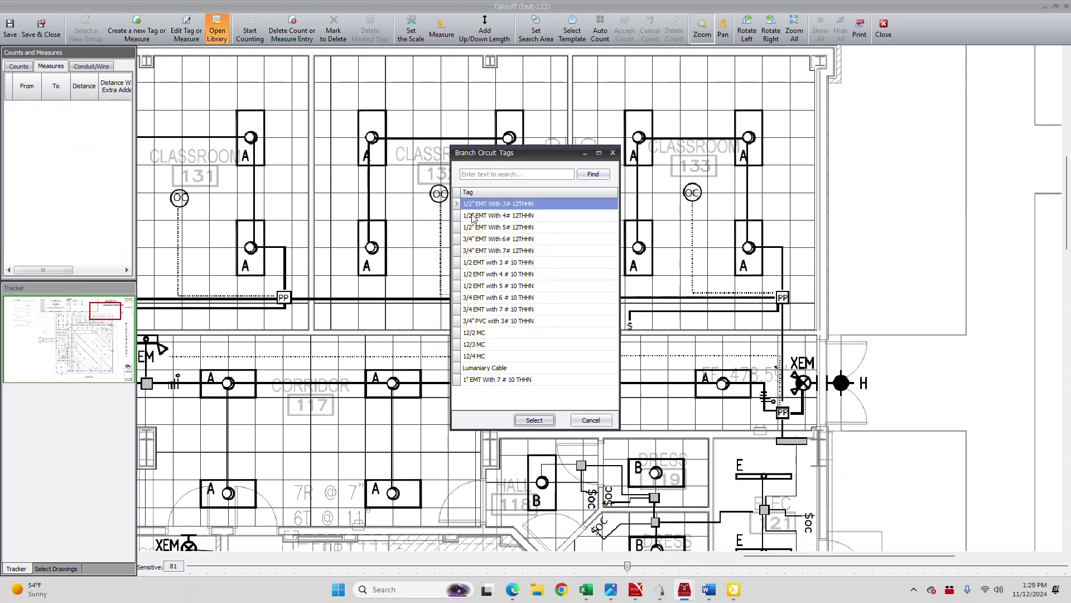
{"action": "left_click", "coordinate": [472, 215], "text": "ctrl"}
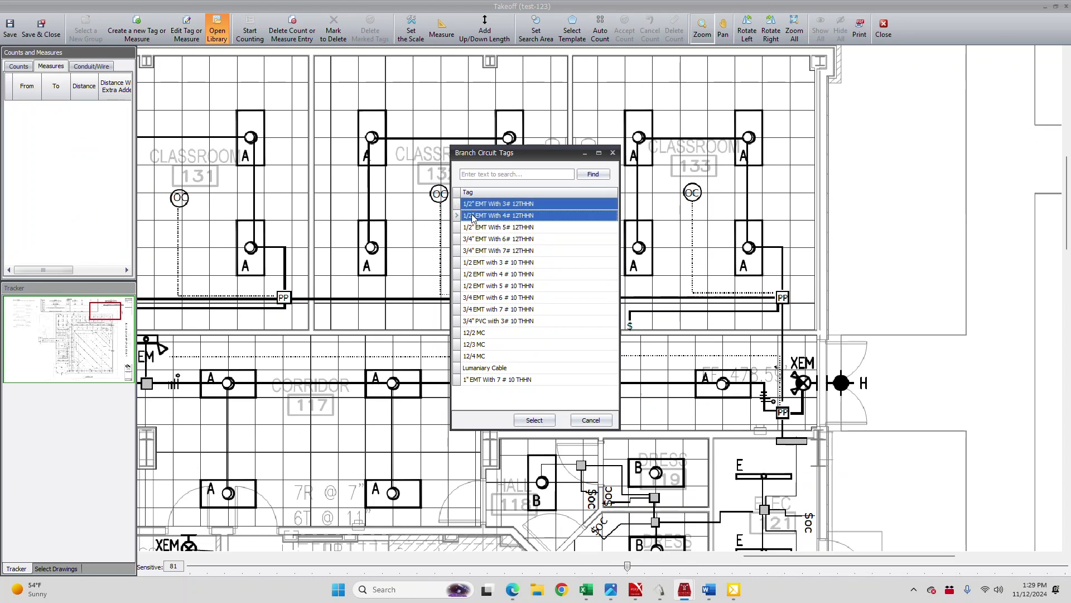
{"action": "left_click", "coordinate": [534, 420]}
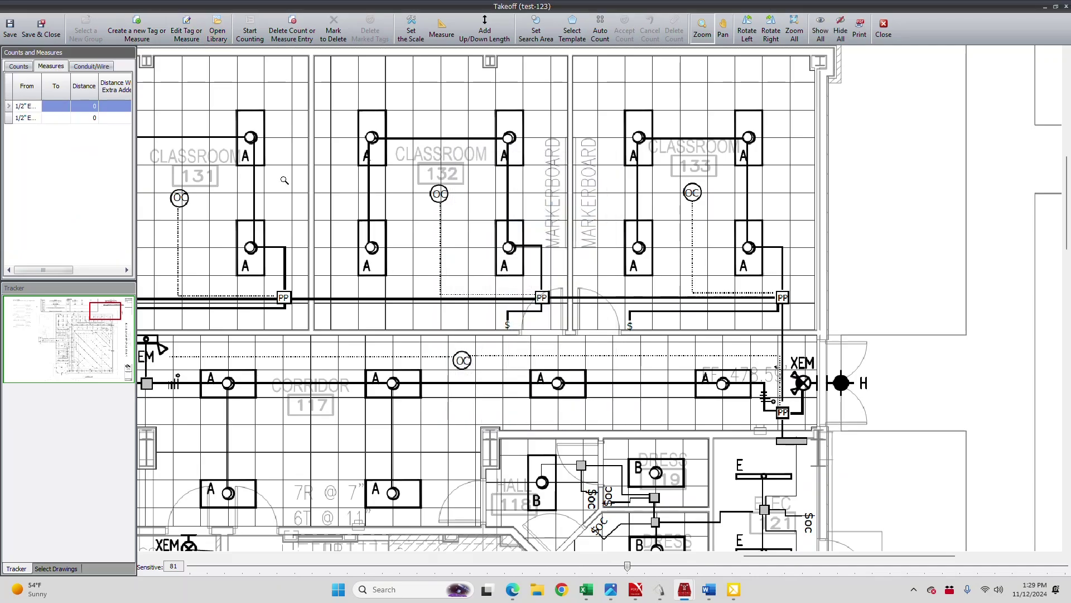
{"action": "left_click_drag", "start_coordinate": [42, 90], "coordinate": [70, 90]}
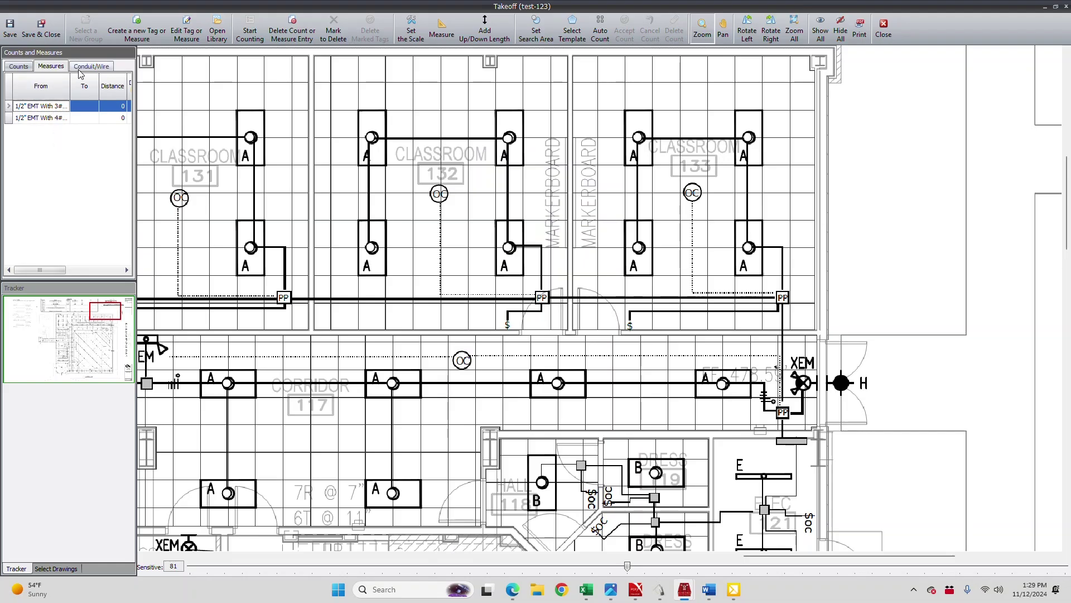
Set the drawing scale from the length of the upper-left A fixture in Classroom 132
{"action": "left_click", "coordinate": [413, 25]}
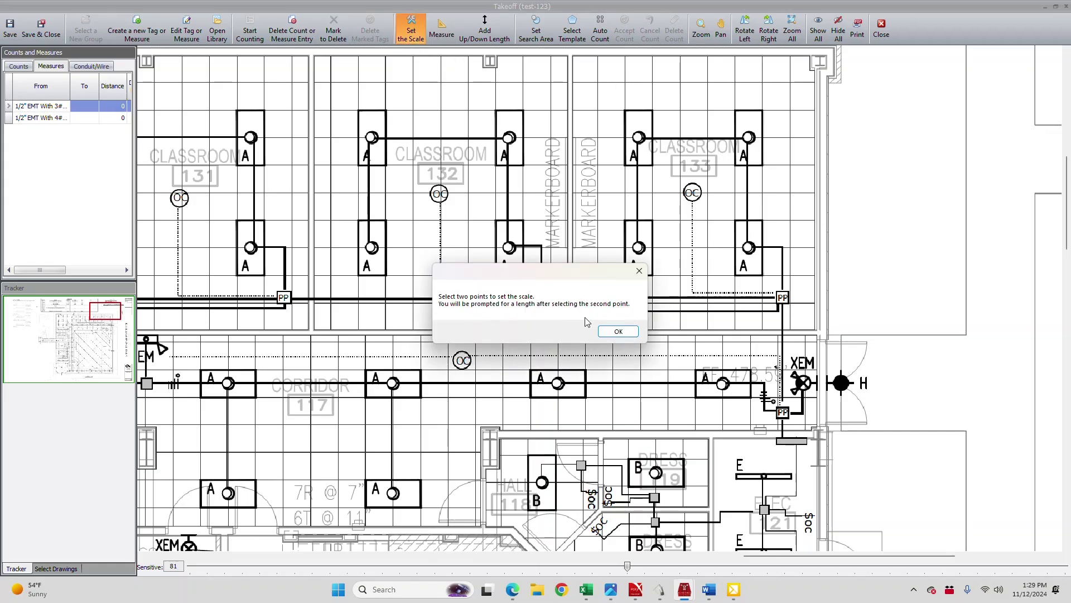
{"action": "left_click", "coordinate": [616, 334]}
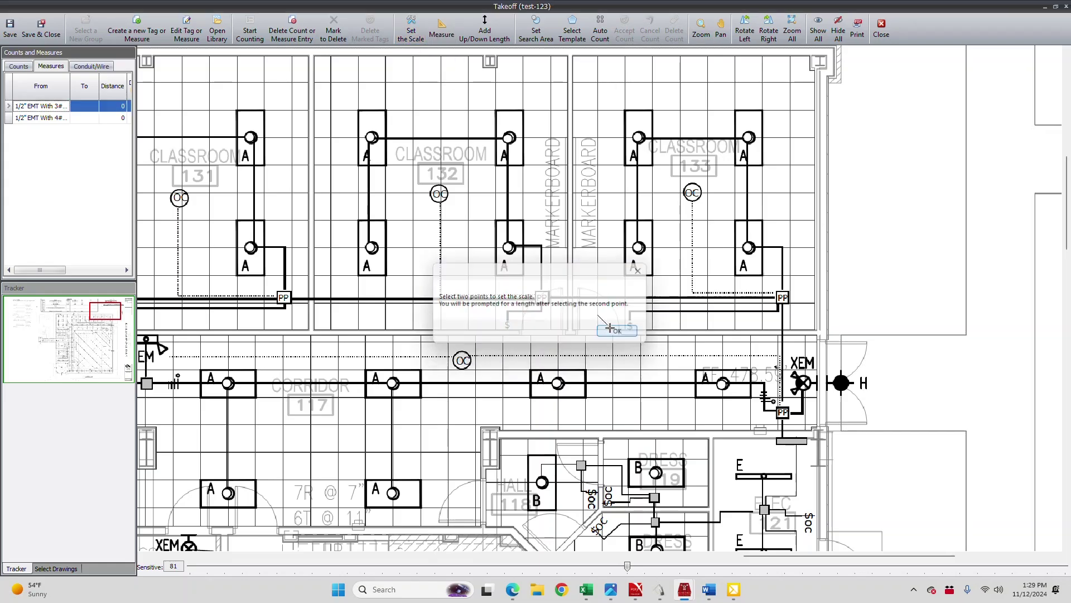
{"action": "left_click", "coordinate": [360, 107]}
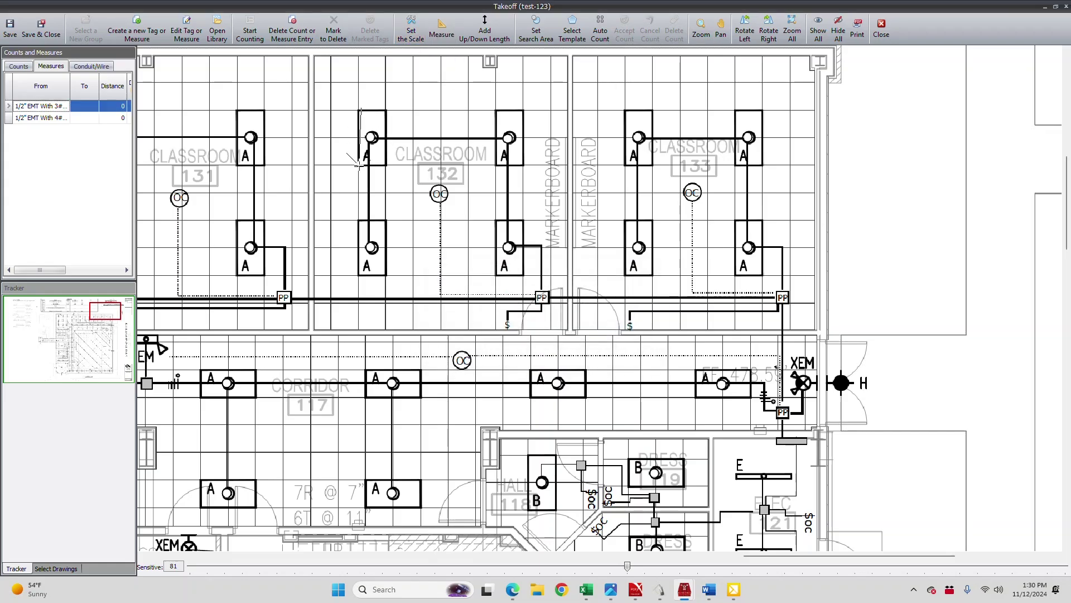
{"action": "left_click", "coordinate": [359, 167]}
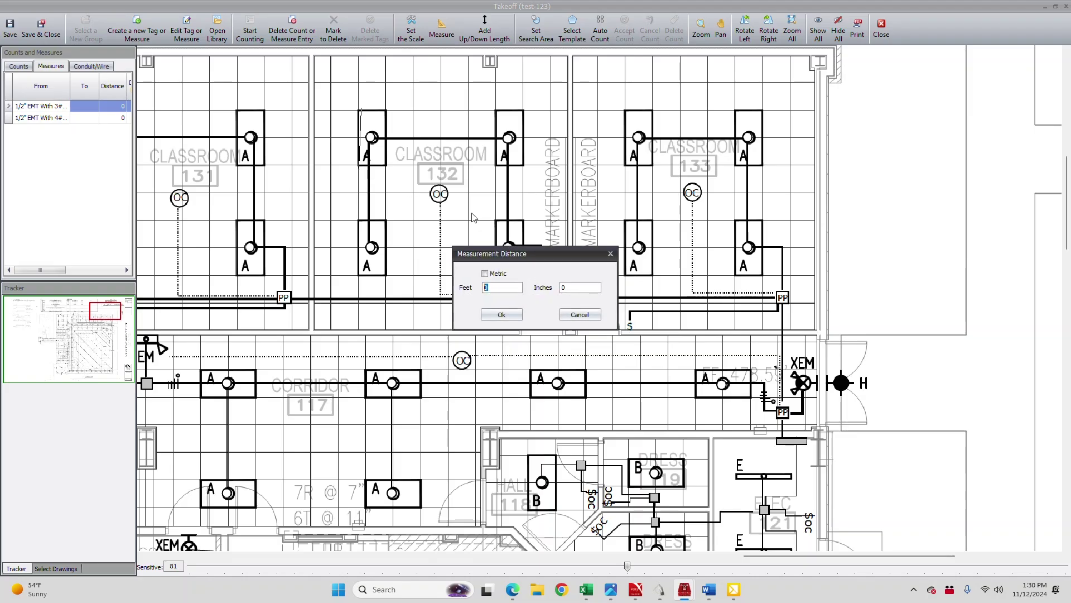
{"action": "left_click", "coordinate": [501, 315]}
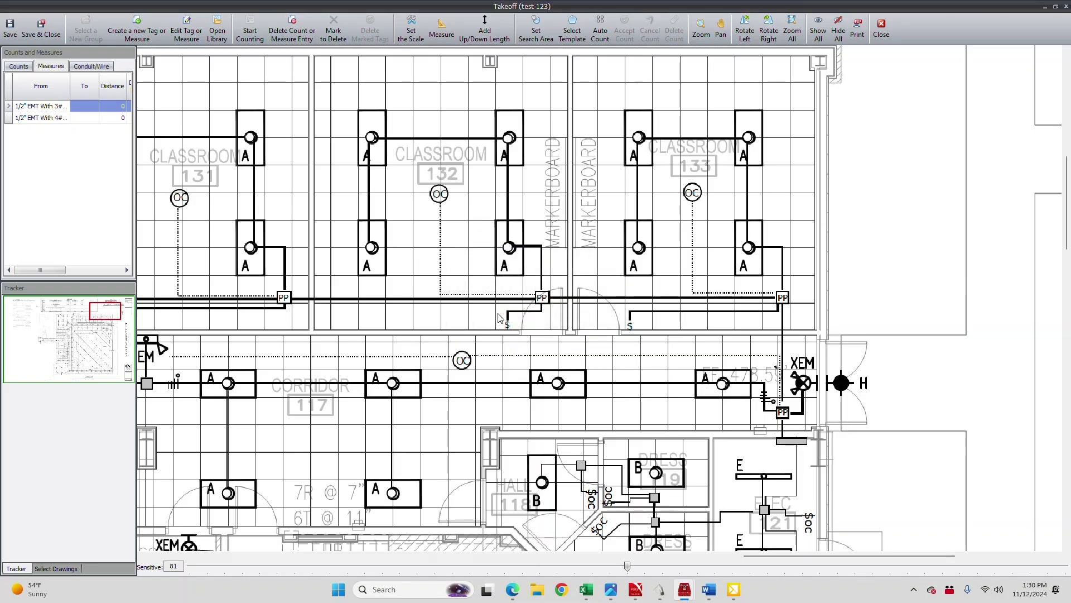
Create a new measure entry named LOW VOLTAGE
{"action": "left_click", "coordinate": [138, 23]}
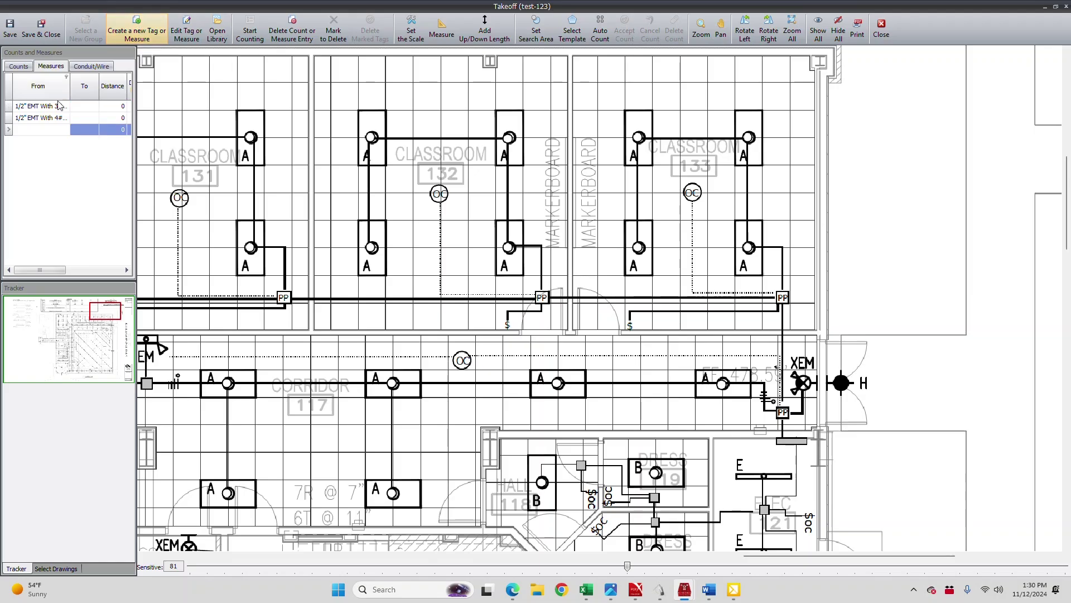
{"action": "left_click", "coordinate": [19, 130]}
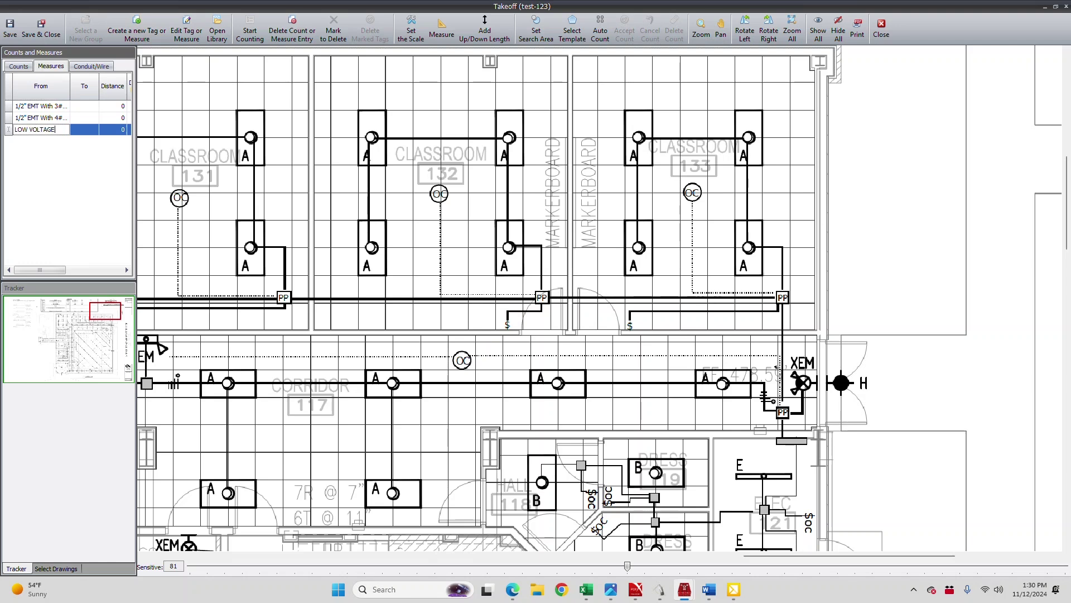
Measure the 1/2" EMT With 3# 12THHN run from the panel through the Corridor 117 PP box to the XEM fixture at the exit
{"action": "left_click", "coordinate": [49, 106]}
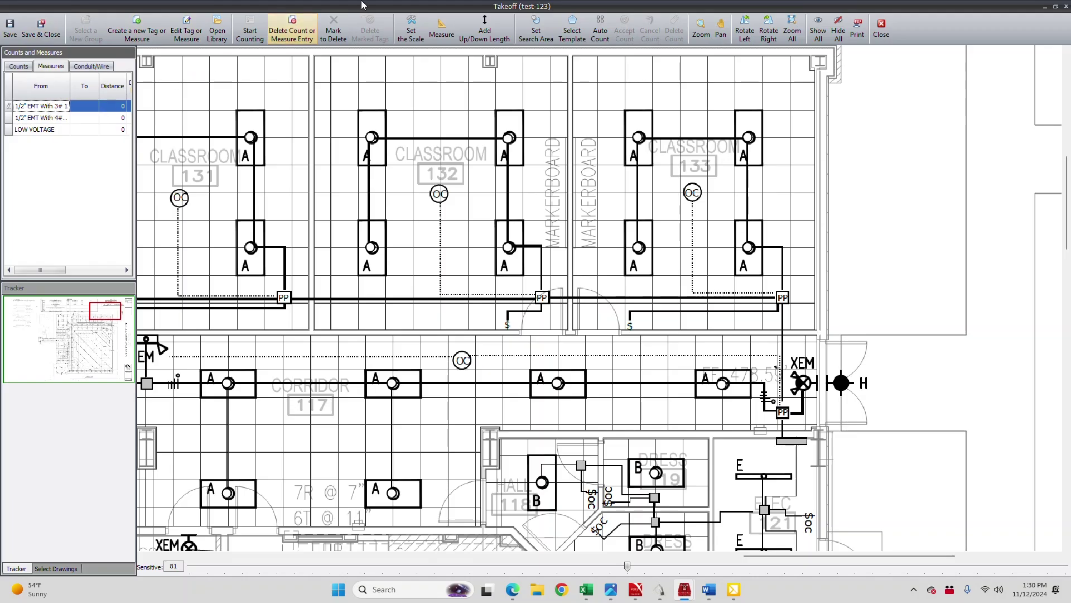
{"action": "left_click", "coordinate": [442, 31]}
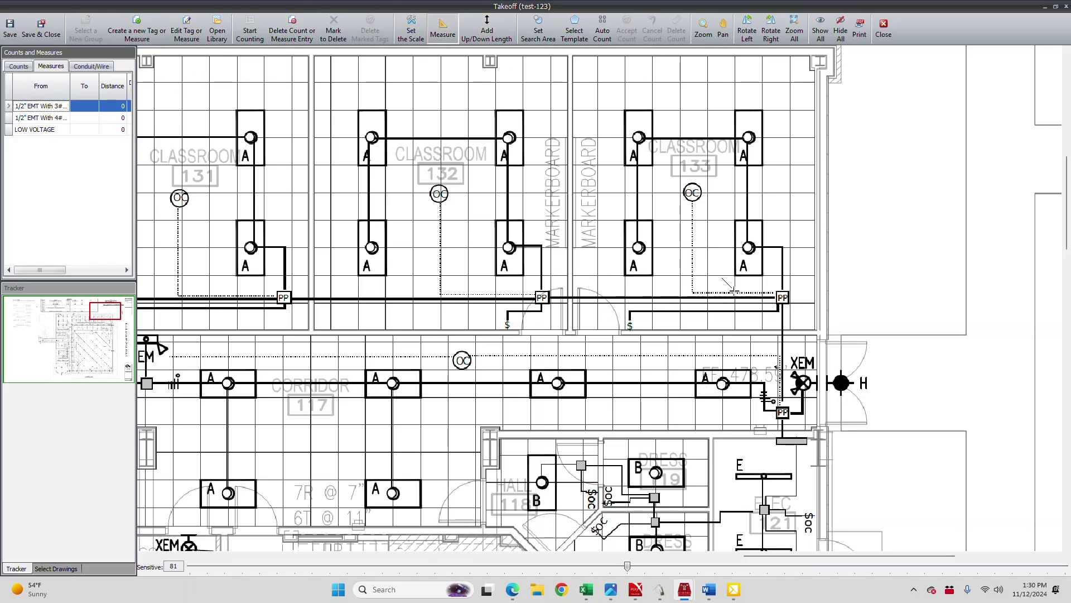
{"action": "left_click", "coordinate": [444, 34]}
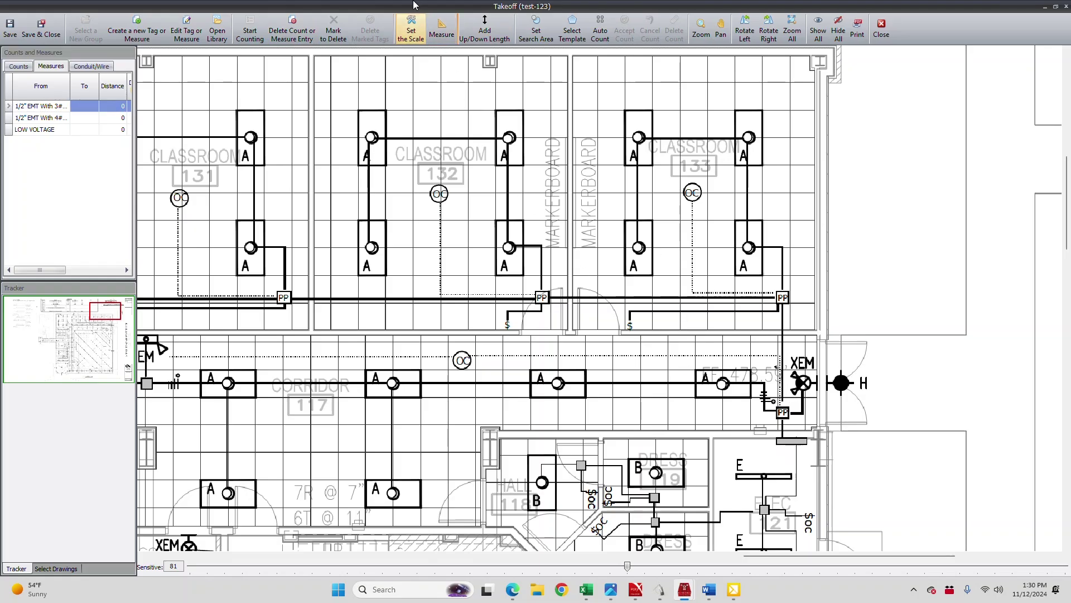
{"action": "left_click", "coordinate": [441, 31]}
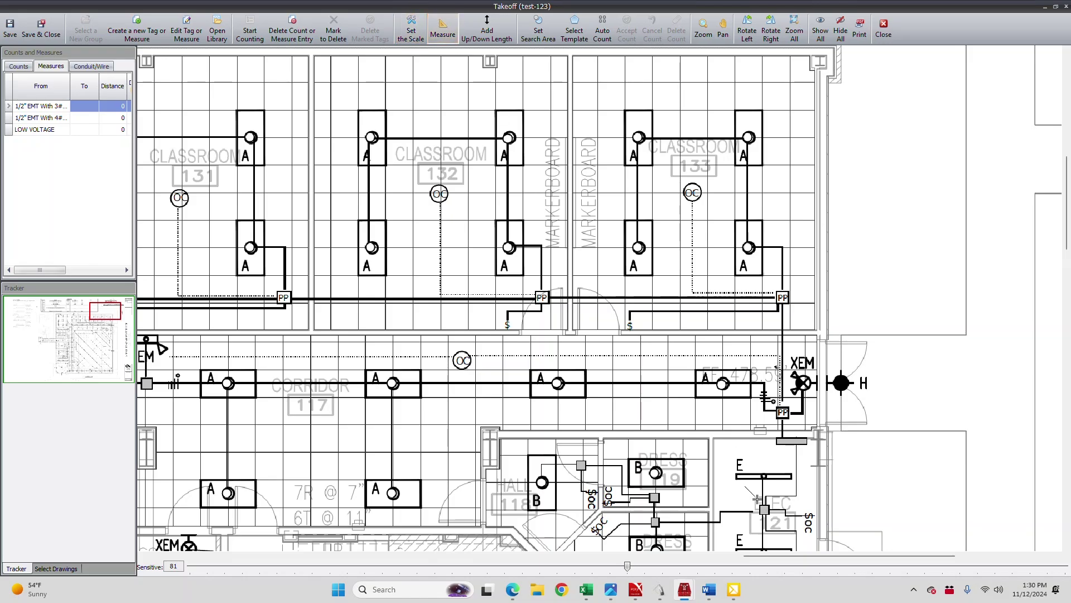
{"action": "left_click", "coordinate": [784, 441]}
{"action": "left_click", "coordinate": [783, 413]}
{"action": "left_click", "coordinate": [803, 413]}
{"action": "left_click", "coordinate": [802, 381]}
{"action": "left_click", "coordinate": [811, 381]}
Measure the 3# 12THHN run from the Corridor 117 PP box up through all four A fixtures in Classroom 133
{"action": "left_click", "coordinate": [781, 413]}
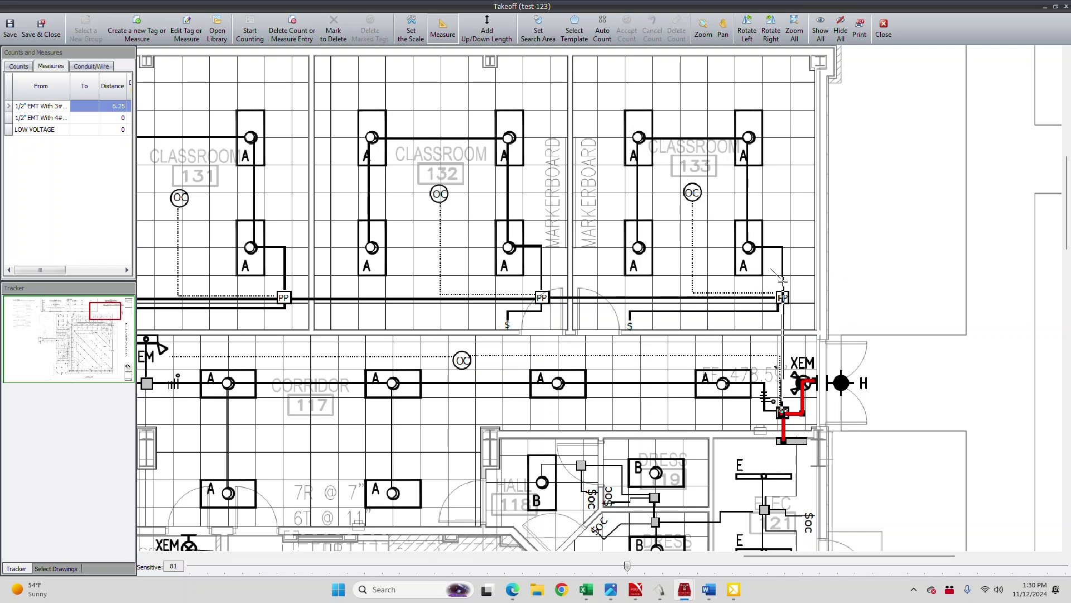
{"action": "left_click", "coordinate": [781, 248]}
{"action": "left_click", "coordinate": [748, 247]}
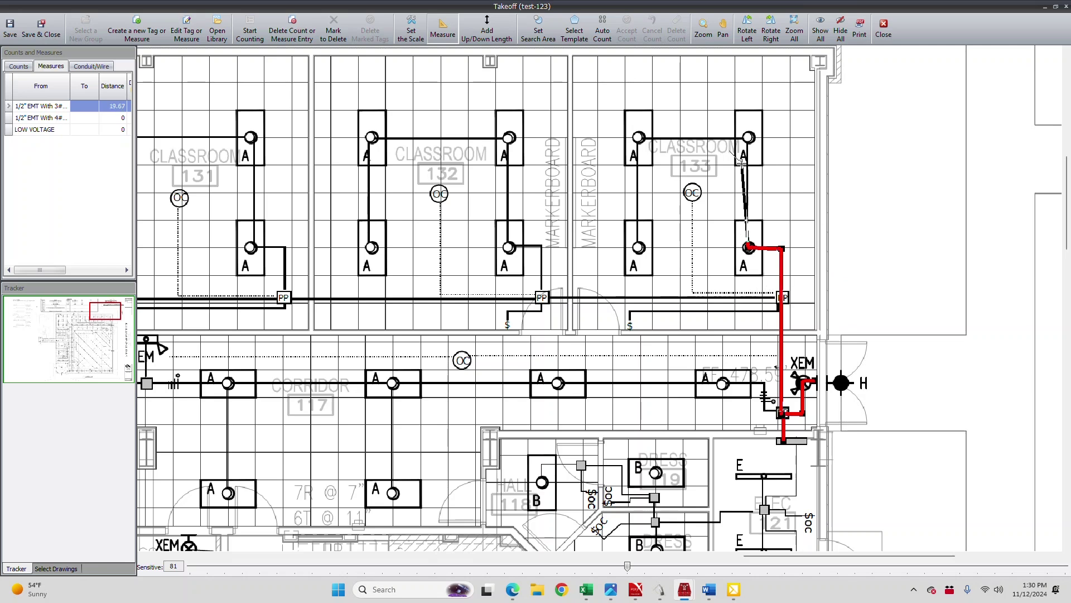
{"action": "left_click", "coordinate": [748, 136]}
{"action": "left_click", "coordinate": [639, 137]}
{"action": "left_click", "coordinate": [640, 248]}
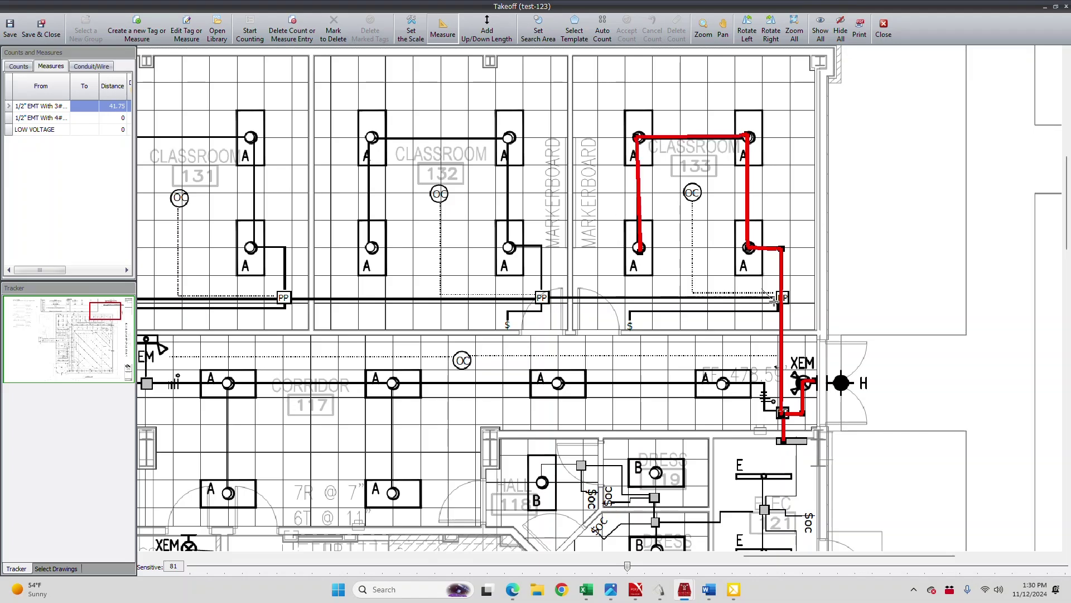
Measure the 3# 12THHN switch legs from the PP boxes to the wall switches in Classrooms 133 and 132
{"action": "left_click", "coordinate": [781, 309]}
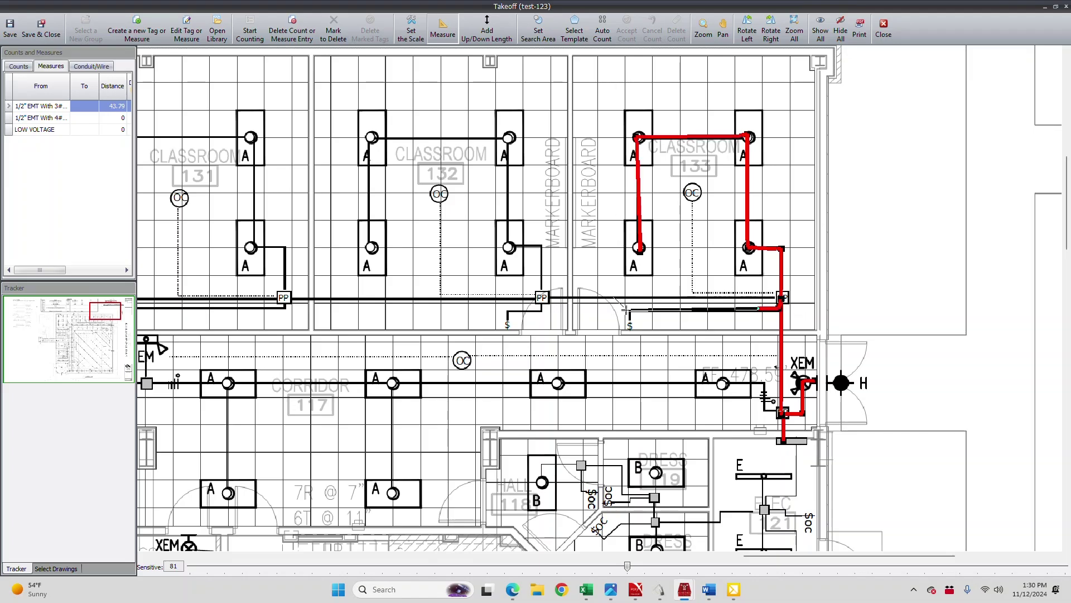
{"action": "left_click", "coordinate": [629, 311]}
{"action": "double_click", "coordinate": [630, 322]}
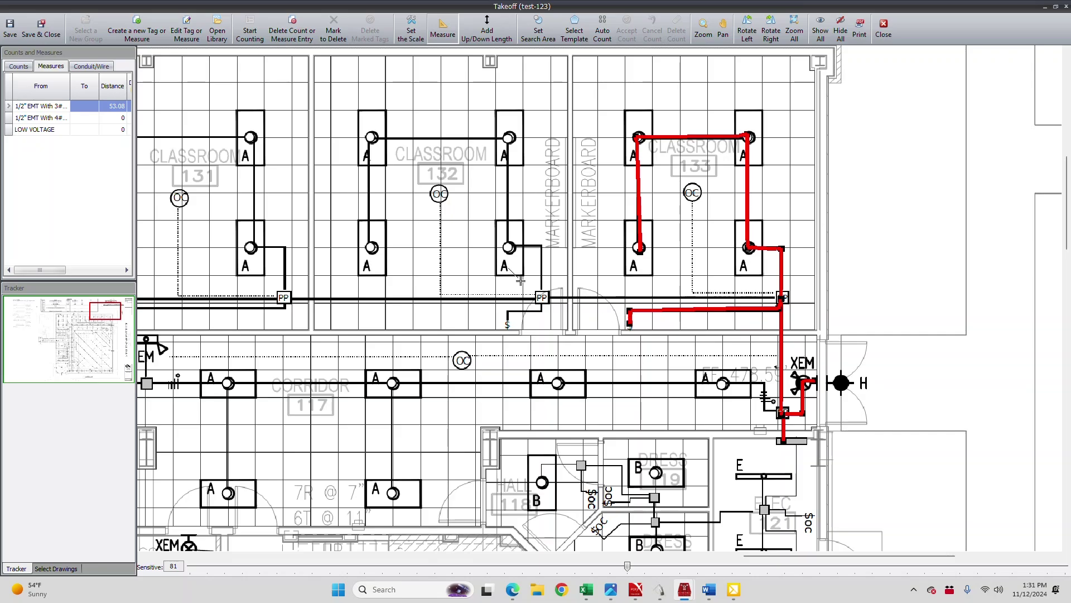
{"action": "left_click", "coordinate": [543, 300]}
{"action": "left_click", "coordinate": [545, 311]}
{"action": "left_click", "coordinate": [507, 312]}
{"action": "double_click", "coordinate": [508, 325]}
Measure the 3# 12THHN run from the Classroom 132 PP box through the room's four A fixtures
{"action": "left_click", "coordinate": [545, 290]}
{"action": "left_click", "coordinate": [540, 244]}
{"action": "left_click", "coordinate": [504, 244]}
{"action": "left_click", "coordinate": [498, 227]}
{"action": "left_click", "coordinate": [509, 137]}
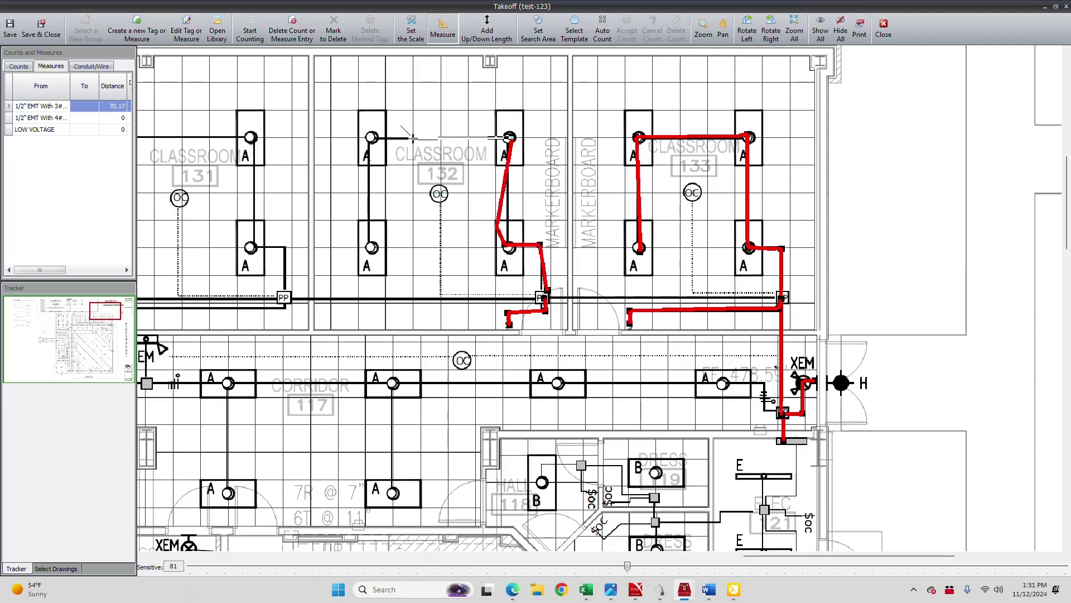
{"action": "left_click", "coordinate": [372, 138]}
{"action": "left_click", "coordinate": [369, 247]}
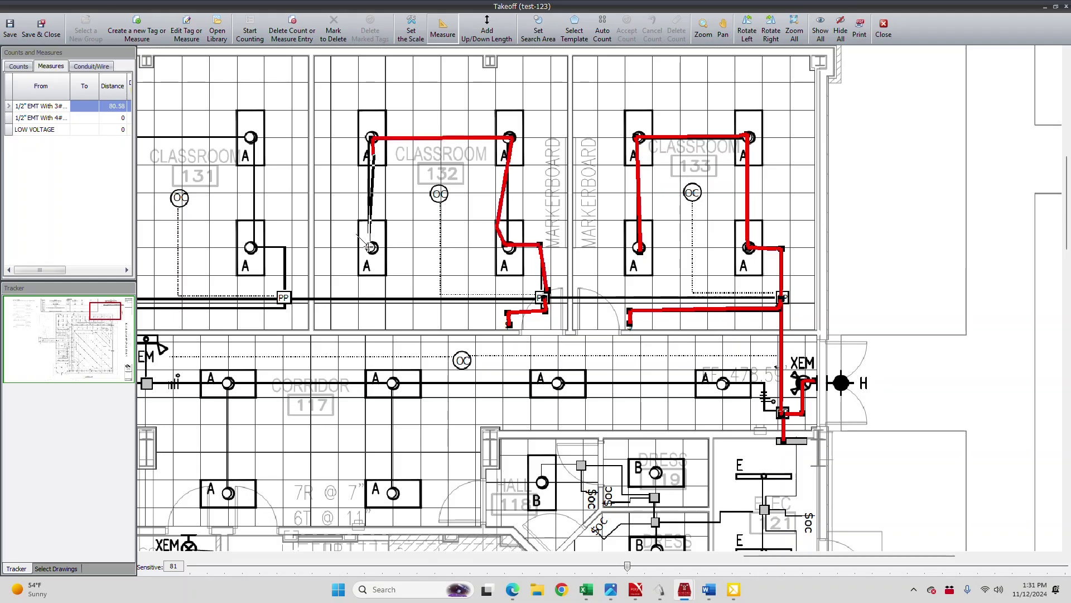
Measure the 3# 12THHN run from the Classroom 133 PP box to the Classroom 131 PP box and through Classroom 131's four A fixtures
{"action": "left_click_drag", "start_coordinate": [785, 298], "coordinate": [752, 296]}
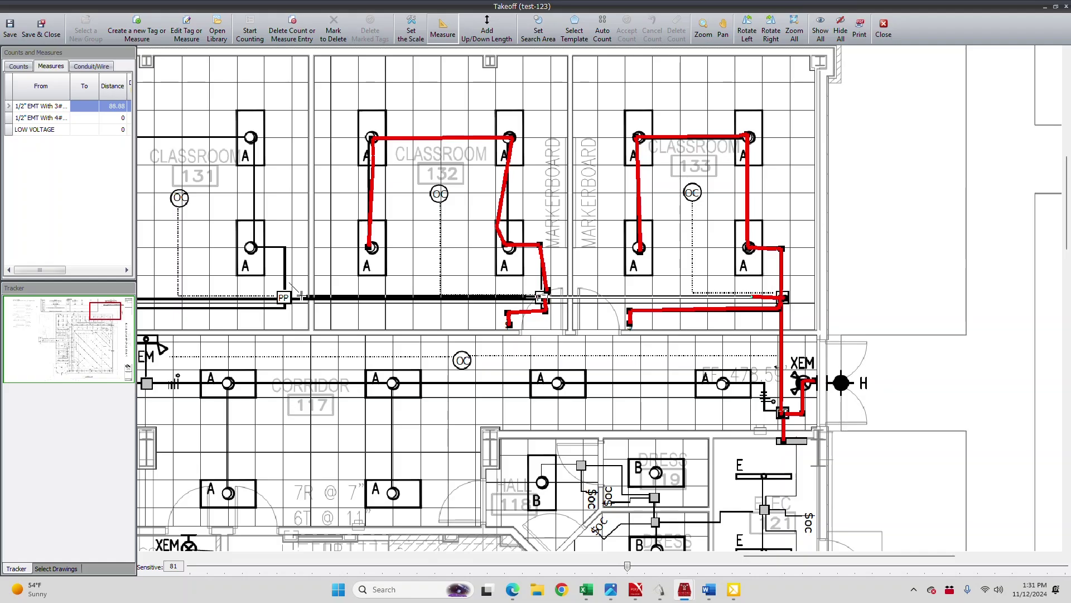
{"action": "left_click", "coordinate": [283, 296]}
{"action": "left_click", "coordinate": [284, 247]}
{"action": "left_click", "coordinate": [251, 247]}
{"action": "left_click", "coordinate": [251, 137]}
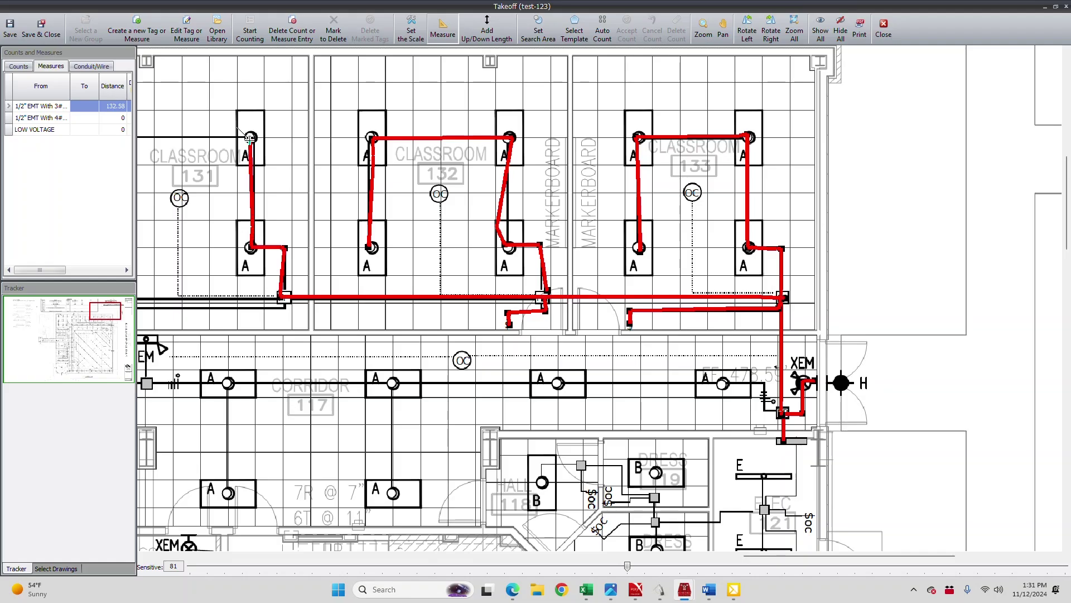
{"action": "left_click_drag", "start_coordinate": [770, 558], "coordinate": [653, 556]}
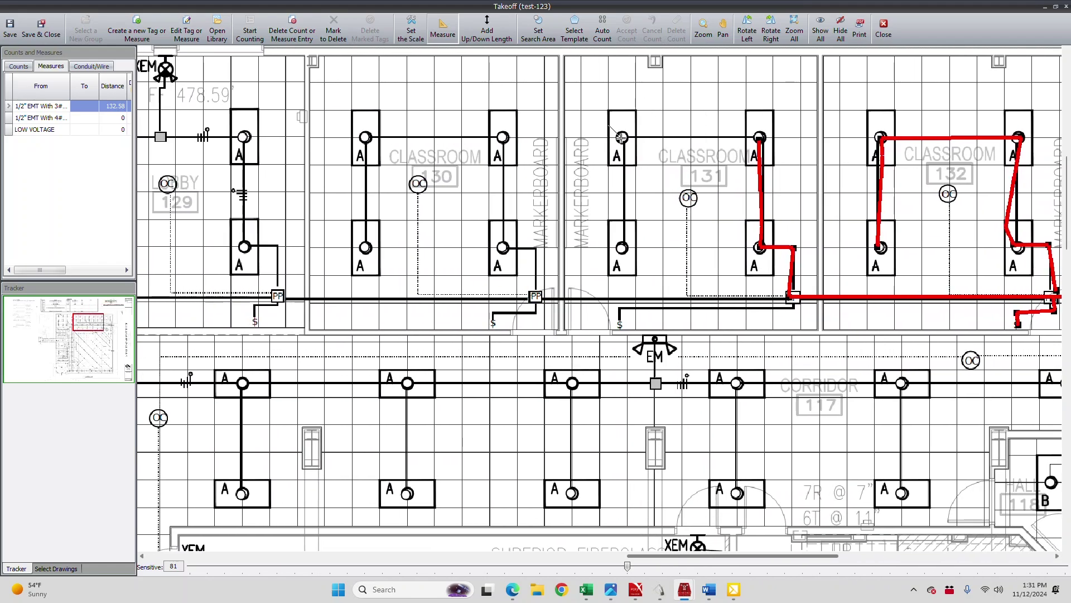
{"action": "left_click", "coordinate": [621, 137]}
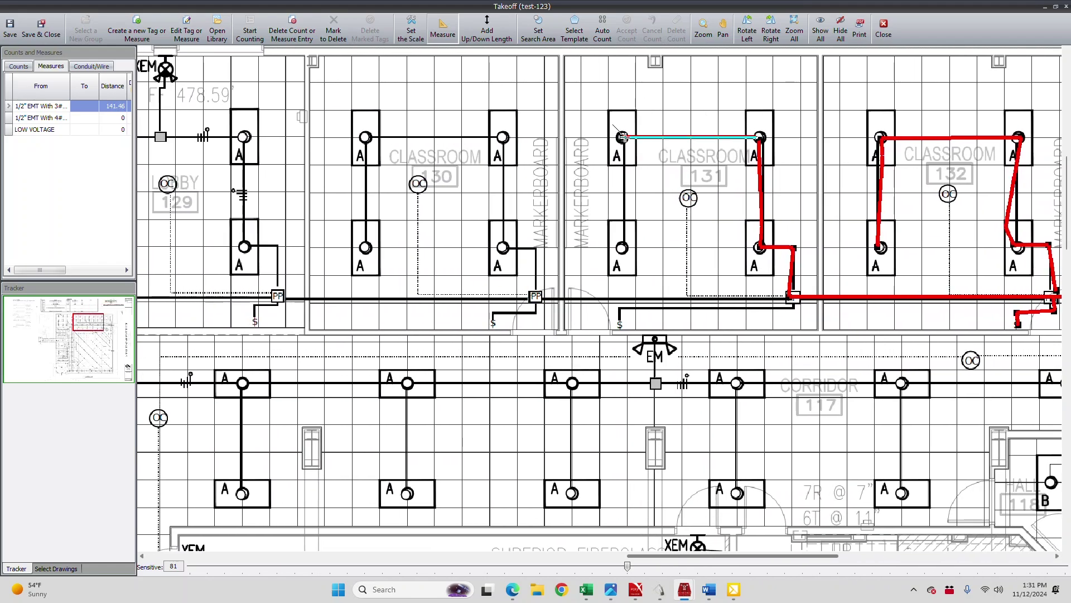
{"action": "left_click", "coordinate": [619, 249]}
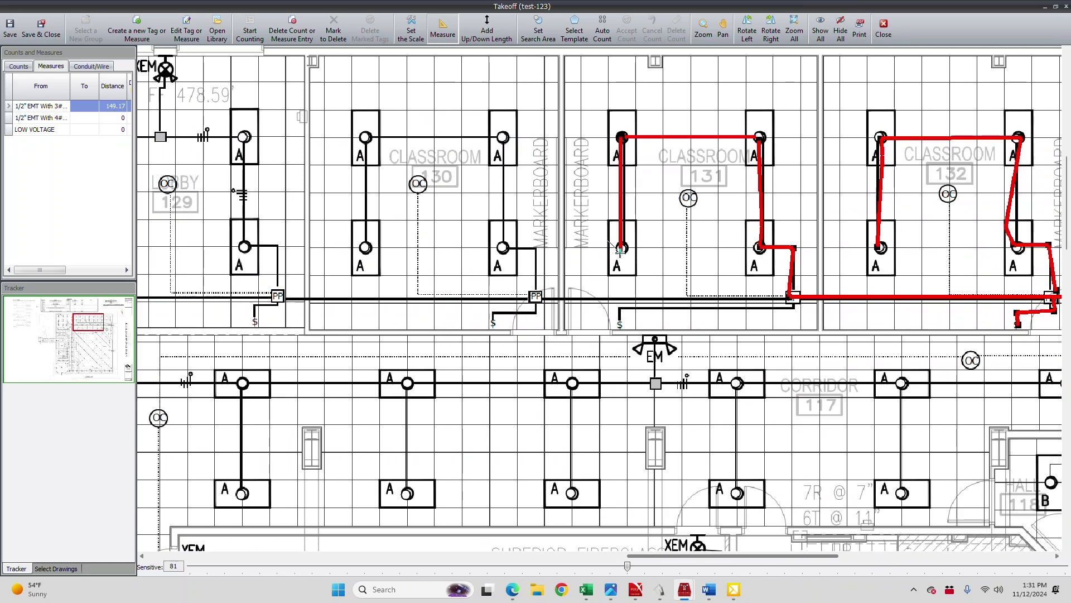
Measure the 3# 12THHN run from the Classroom 131 PP box to the Lobby 129 PP box, plus the Classroom 130 switch leg
{"action": "left_click", "coordinate": [809, 301]}
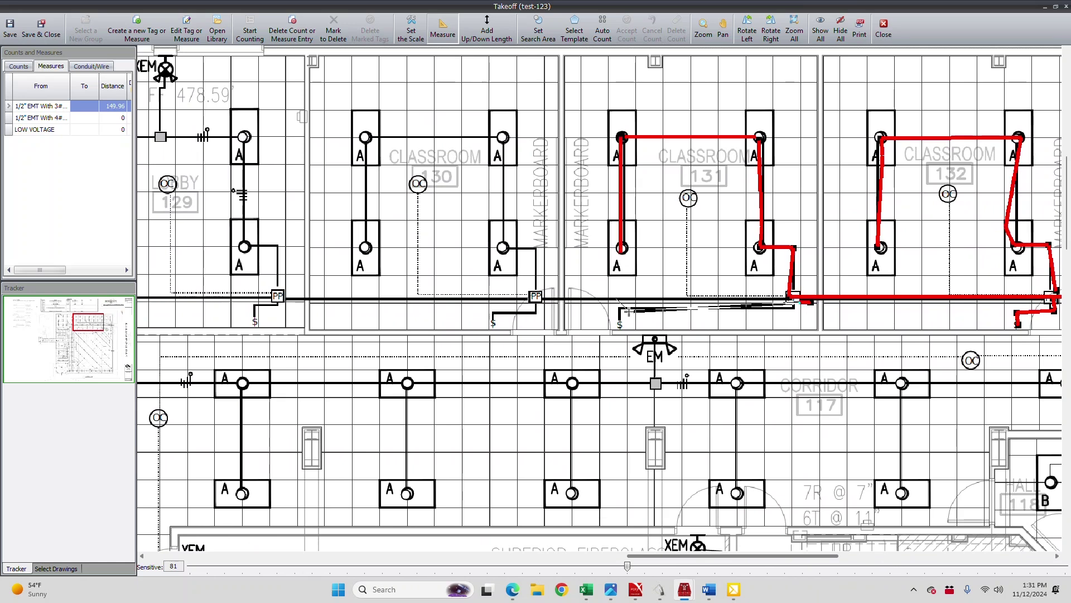
{"action": "left_click", "coordinate": [277, 295]}
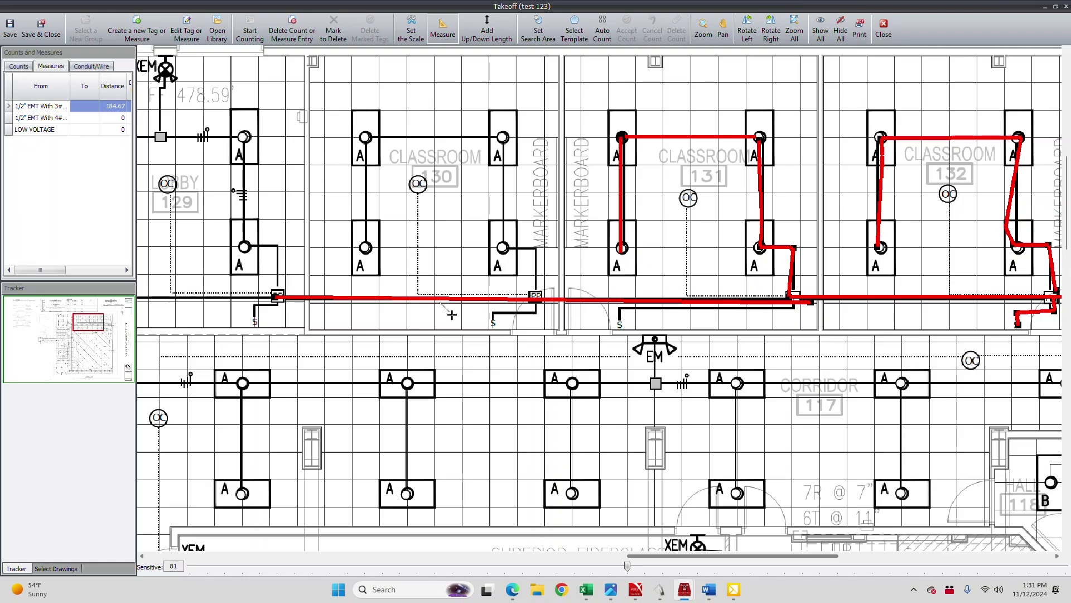
{"action": "left_click", "coordinate": [538, 312]}
{"action": "left_click", "coordinate": [490, 312]}
Measure the 3# 12THHN run from the Classroom 130 PP box through the room's four A fixtures
{"action": "left_click", "coordinate": [537, 295]}
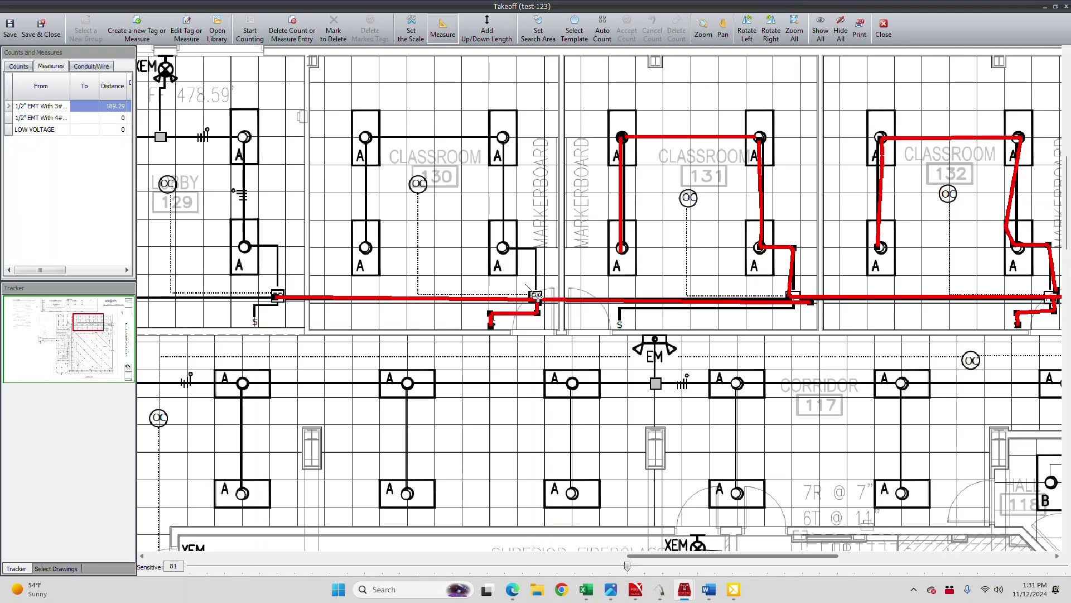
{"action": "left_click", "coordinate": [536, 247]}
{"action": "left_click", "coordinate": [503, 247]}
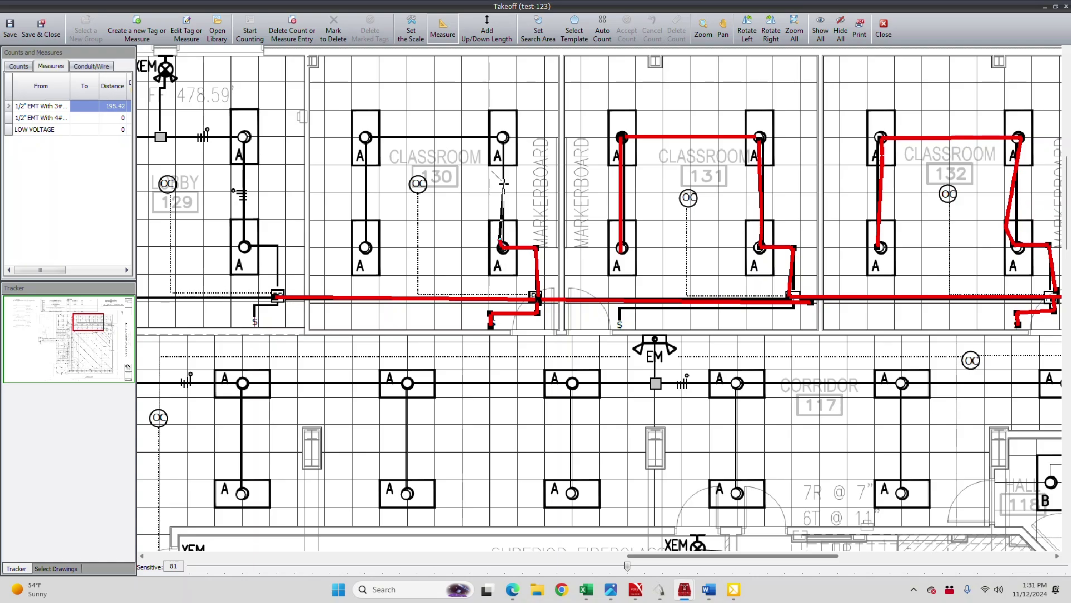
{"action": "left_click", "coordinate": [504, 138]}
{"action": "left_click", "coordinate": [365, 136]}
{"action": "left_click", "coordinate": [366, 247]}
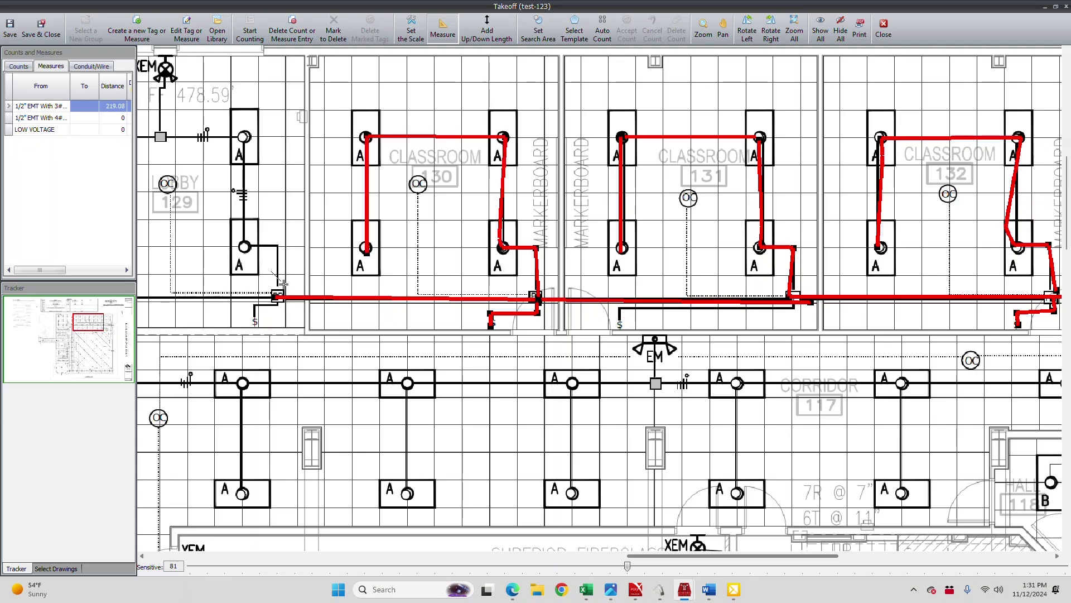
{"action": "left_click", "coordinate": [277, 244]}
{"action": "left_click", "coordinate": [243, 244]}
{"action": "right_click", "coordinate": [243, 244]}
{"action": "key", "text": "Delete"}
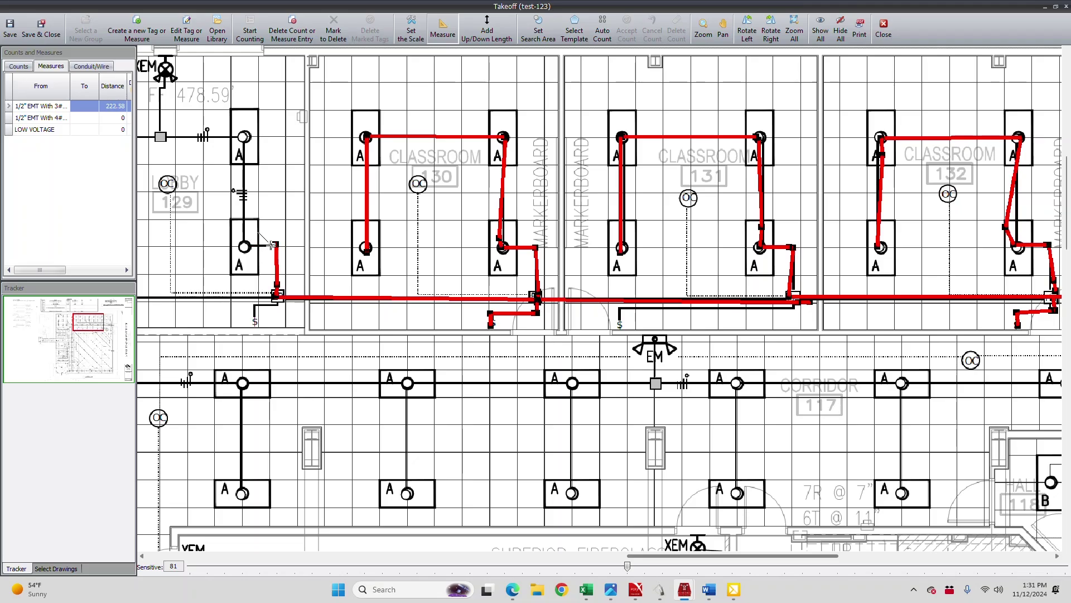
{"action": "key", "text": "Delete"}
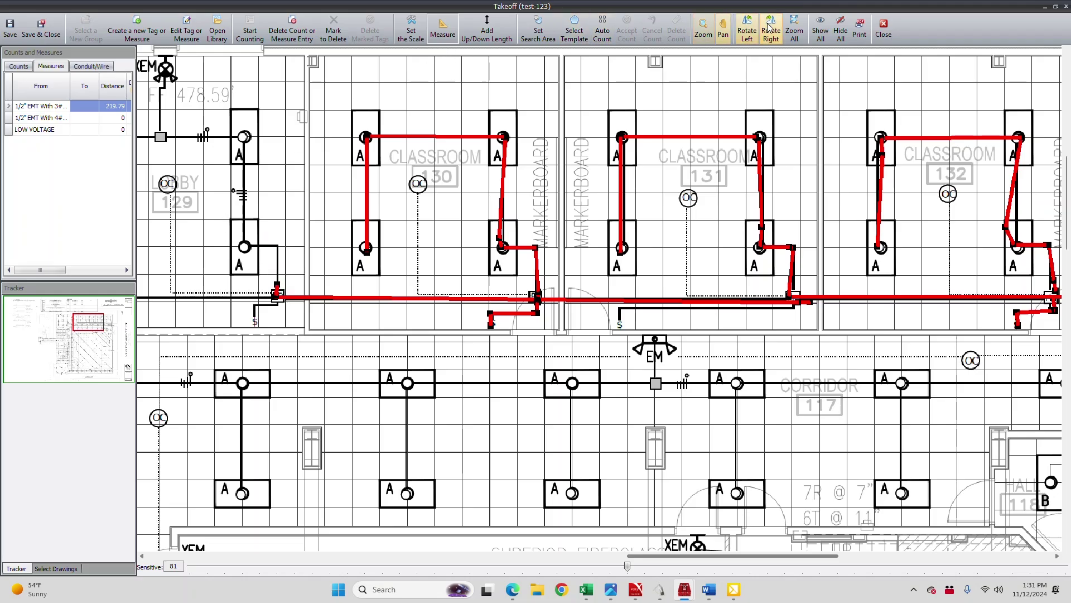
Measure the 1/2" EMT With 4# 12THHN run from the Lobby 129 PP box through two A fixtures to the junction box below the XEM
{"action": "left_click", "coordinate": [722, 28]}
{"action": "left_click_drag", "start_coordinate": [281, 113], "coordinate": [333, 130]}
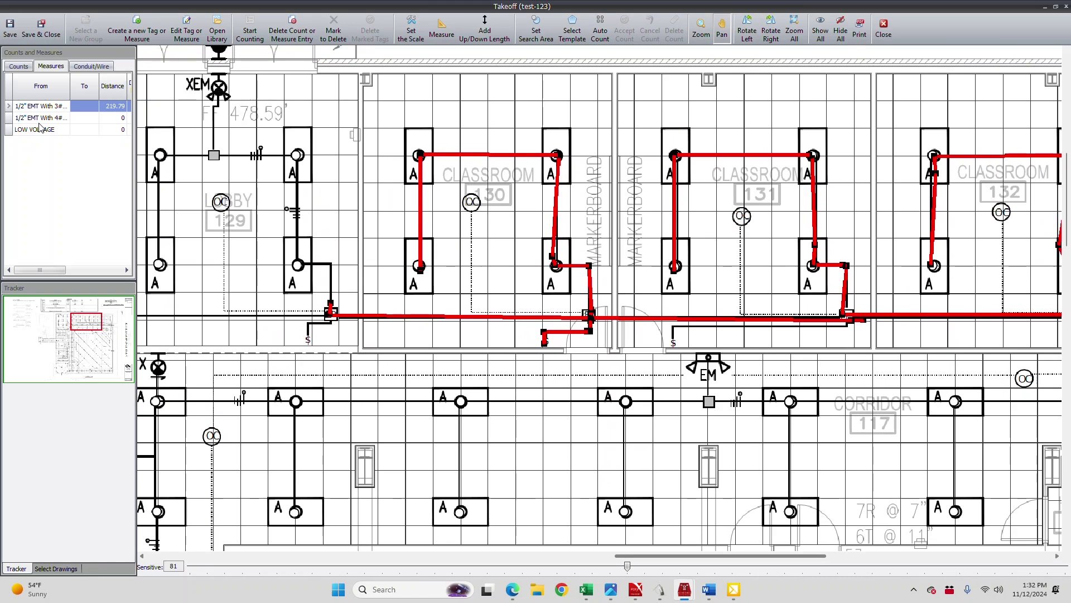
{"action": "left_click", "coordinate": [40, 120]}
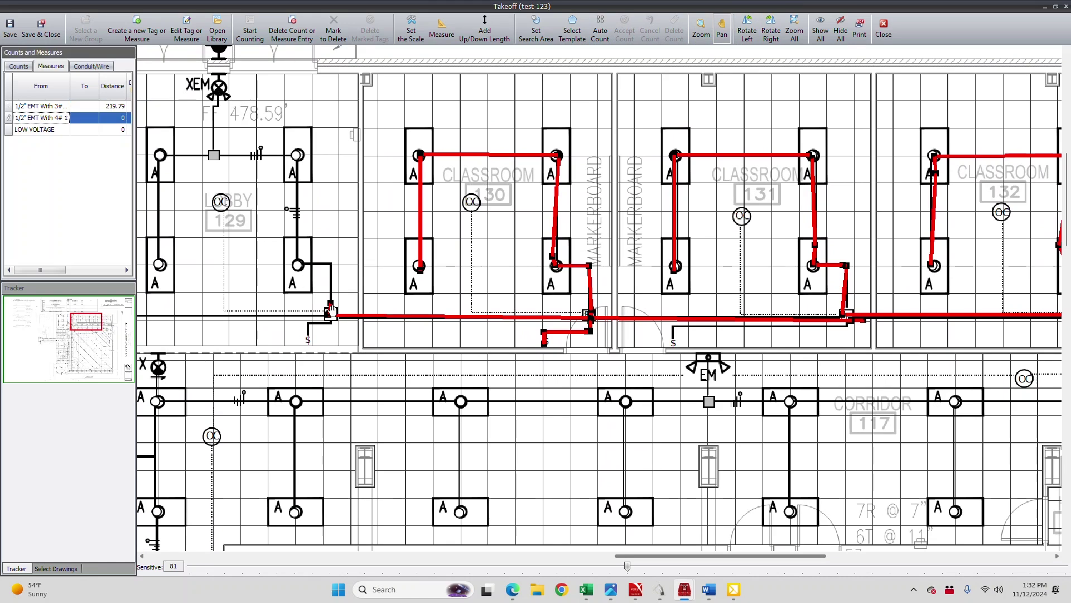
{"action": "left_click", "coordinate": [442, 27]}
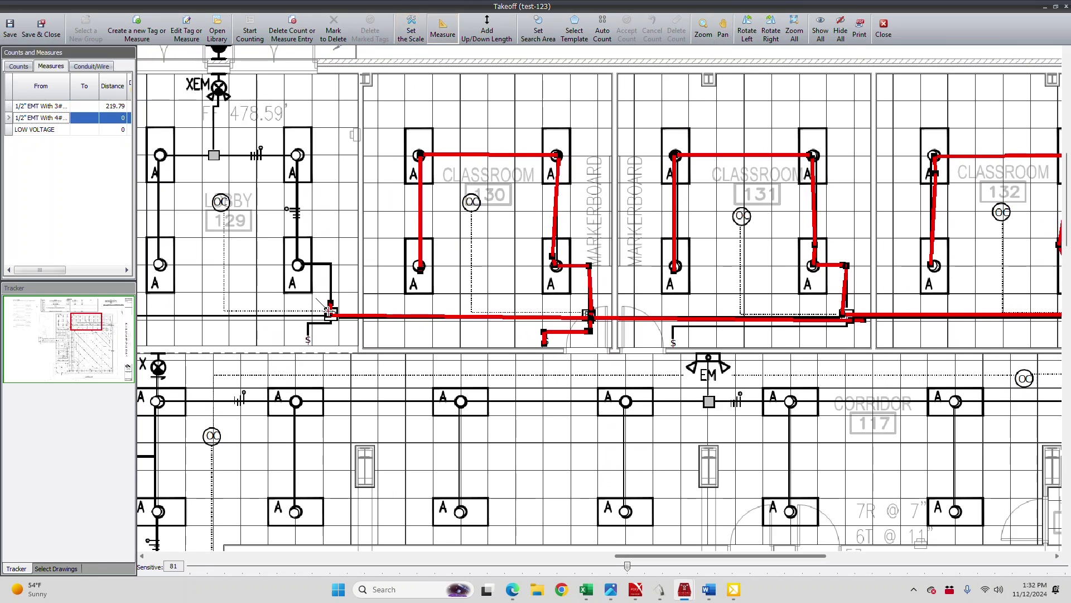
{"action": "left_click", "coordinate": [330, 262]}
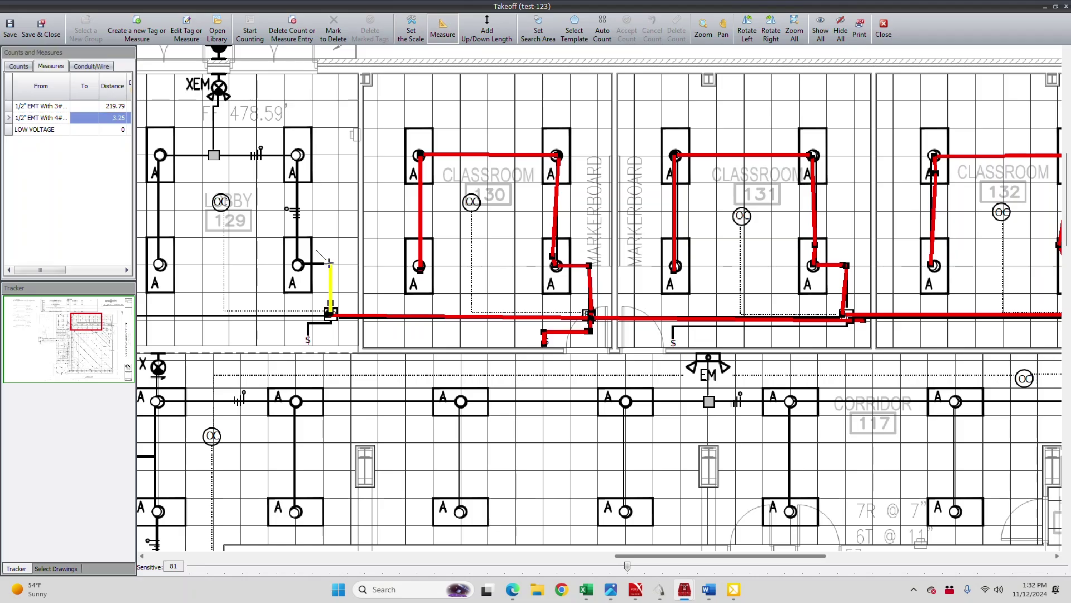
{"action": "left_click", "coordinate": [298, 262]}
{"action": "left_click", "coordinate": [297, 155]}
{"action": "left_click", "coordinate": [214, 155]}
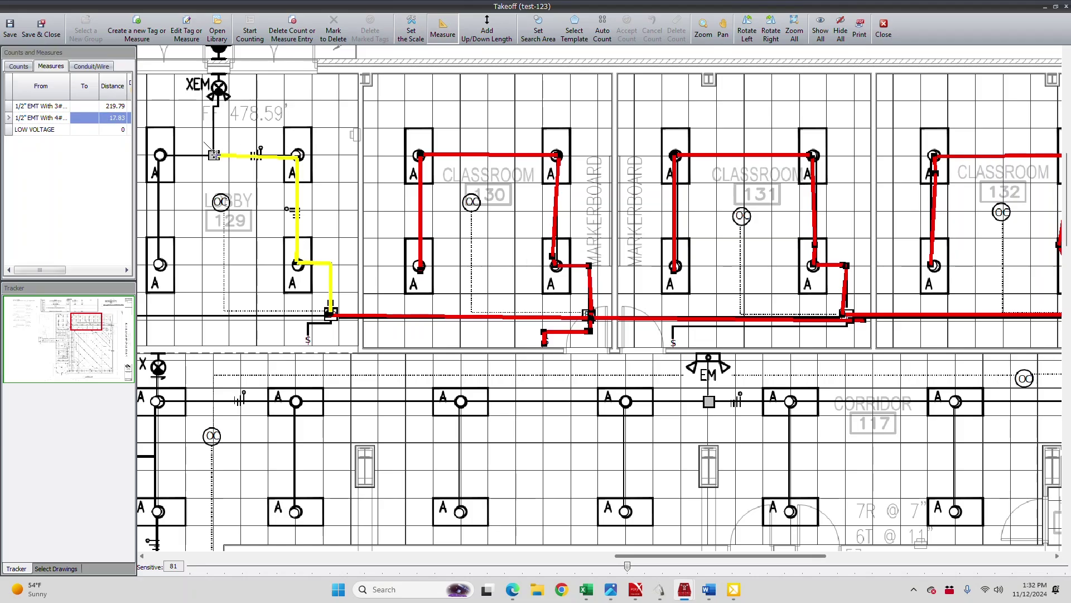
Measure the 3# 12THHN runs from the Lobby 129 junction box to the XEM fixture and to the remaining two A fixtures
{"action": "left_click", "coordinate": [45, 106]}
{"action": "left_click", "coordinate": [213, 155]}
{"action": "left_click", "coordinate": [220, 85]}
{"action": "left_click", "coordinate": [160, 155]}
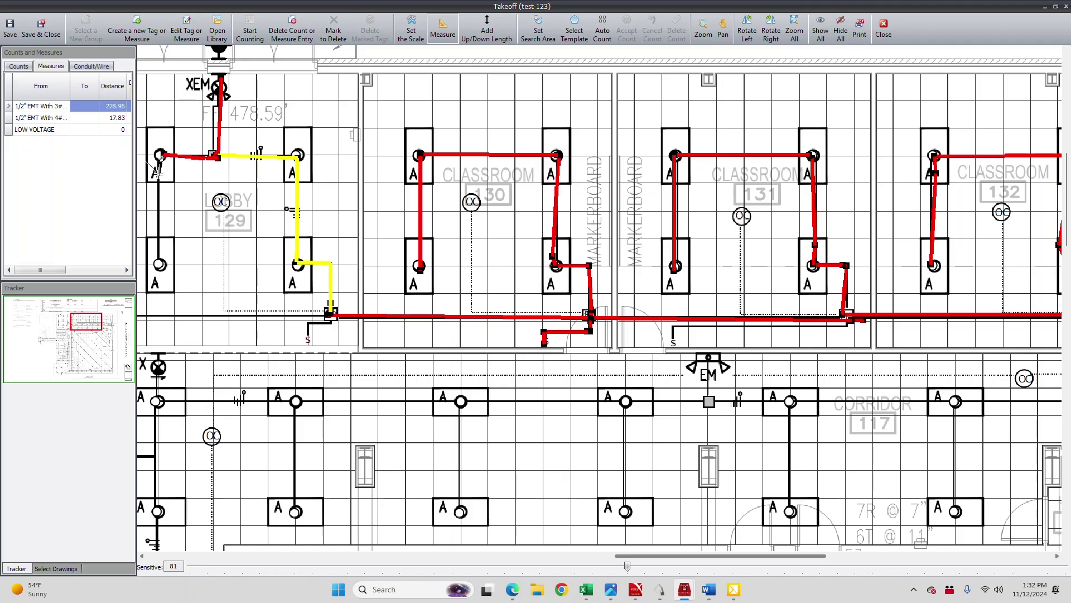
{"action": "left_click", "coordinate": [158, 266]}
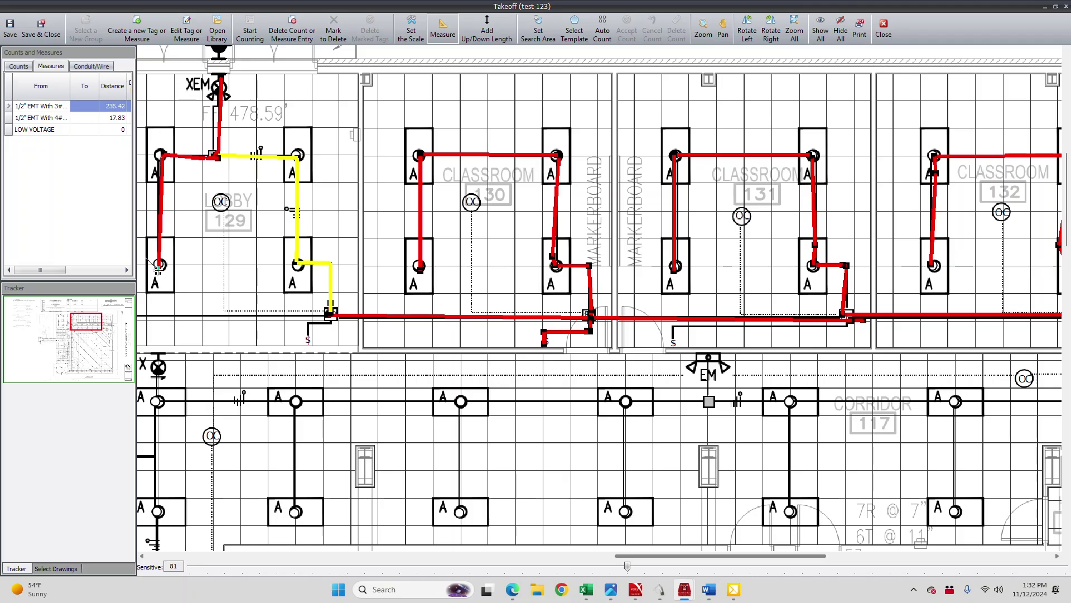
Measure the 3# 12THHN switch leg from the Lobby 129 PP box to the wall switch
{"action": "left_click", "coordinate": [333, 327]}
{"action": "left_click", "coordinate": [309, 327]}
{"action": "left_click", "coordinate": [309, 342]}
Measure the 3# 12THHN run from the Lobby 129 PP box to the Multi-Purpose 128 PP box and on to that room's switch
{"action": "left_click_drag", "start_coordinate": [700, 560], "coordinate": [628, 560]}
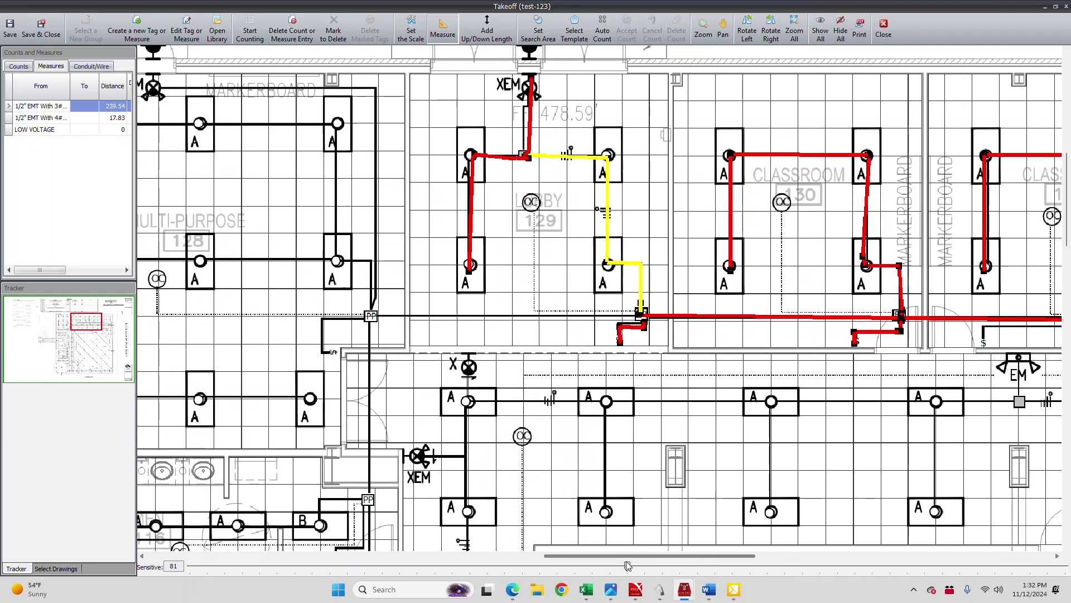
{"action": "left_click", "coordinate": [646, 315]}
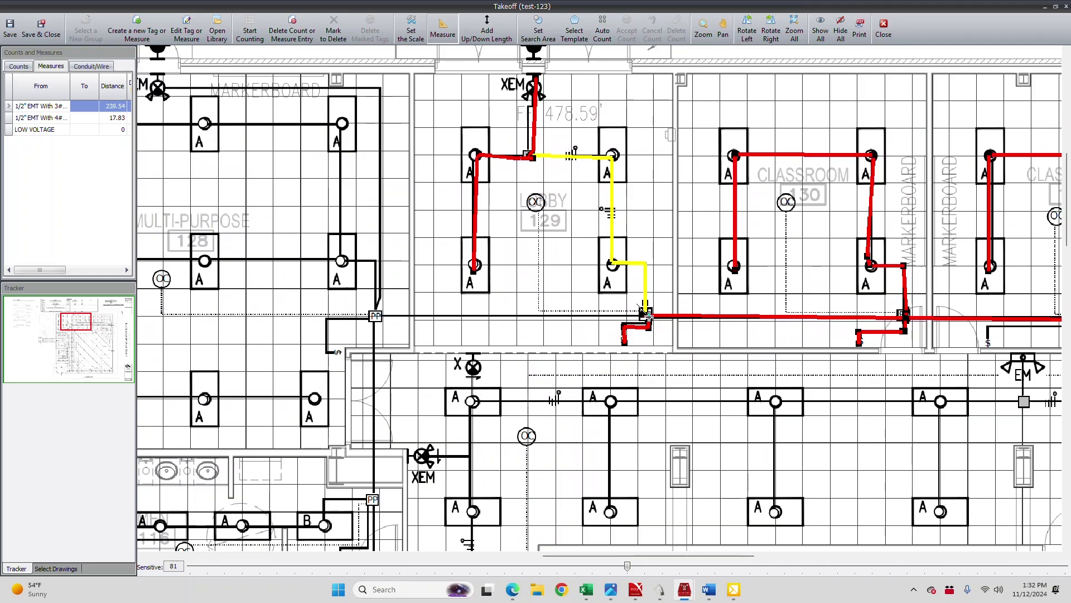
{"action": "left_click", "coordinate": [375, 315]}
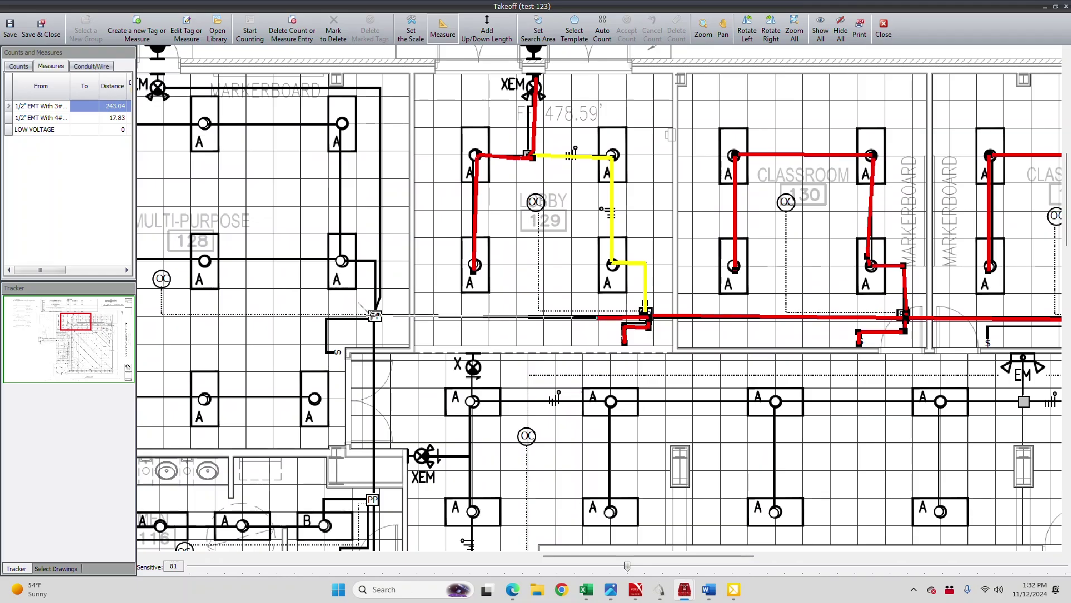
{"action": "left_click", "coordinate": [328, 317]}
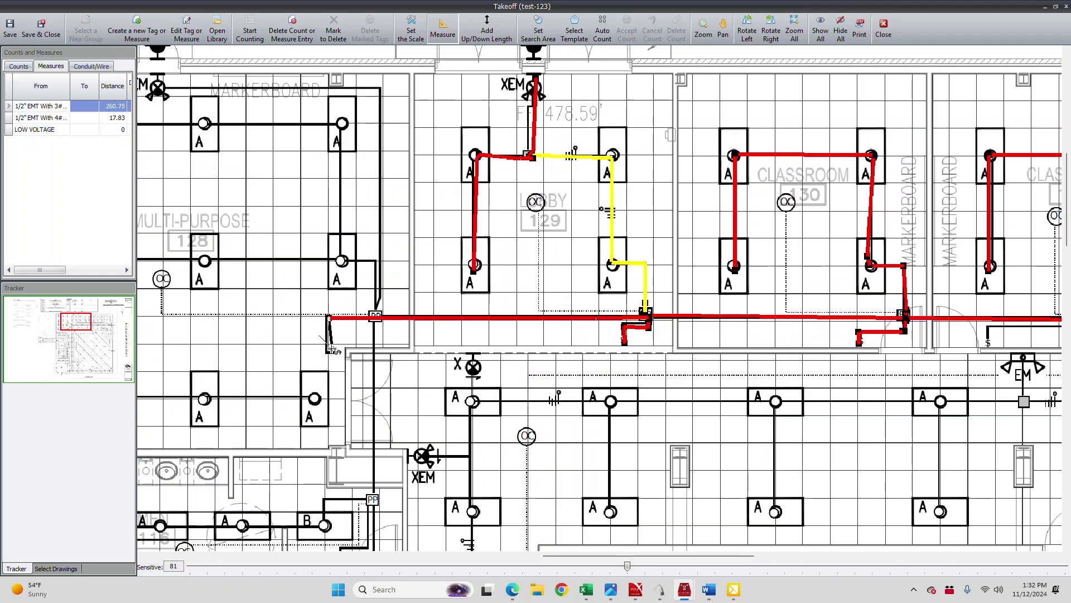
{"action": "left_click", "coordinate": [326, 353]}
Try the Add Up/Down Length option on the 3# 12THHN switch leg in Multi-Purpose 128
{"action": "left_click", "coordinate": [484, 32]}
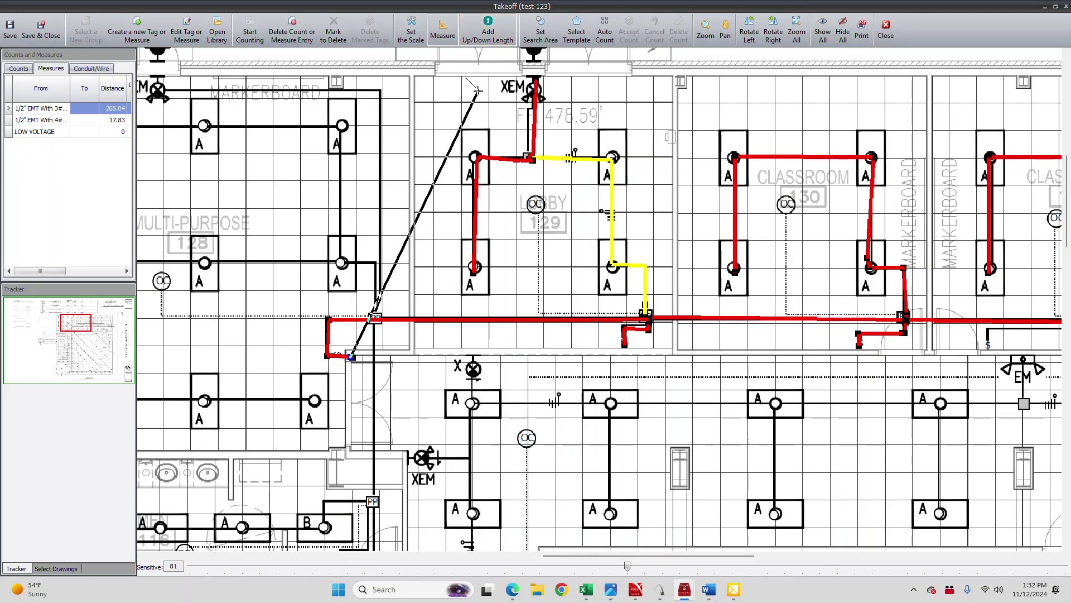
{"action": "left_click", "coordinate": [486, 33]}
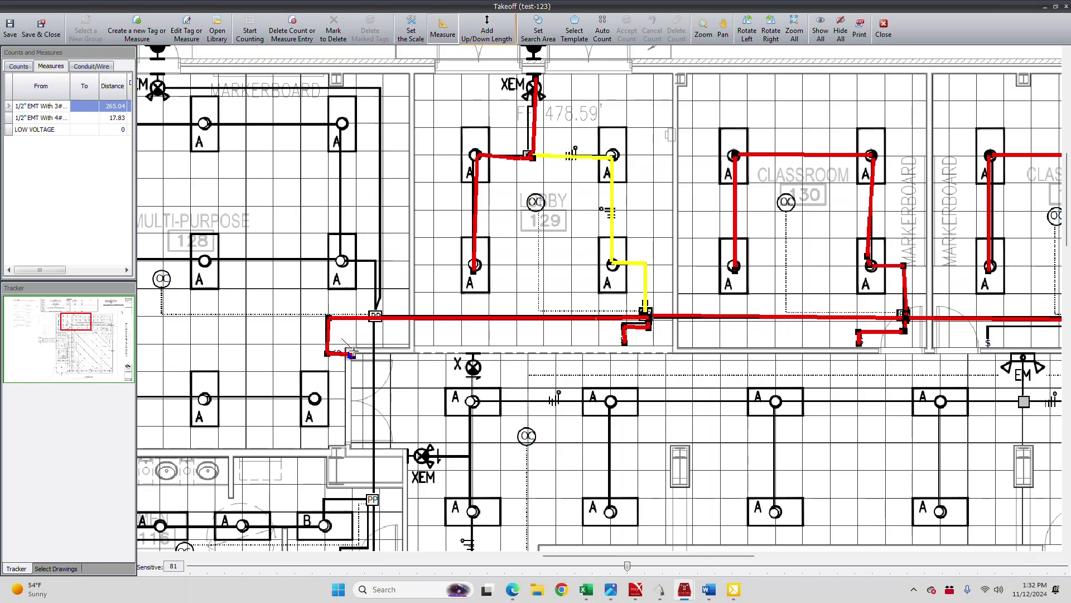
Measure the 1/2" EMT With 3# 12THHN run from the Multi-Purpose 128 PP box up and across to that room's XEM fixture
{"action": "left_click", "coordinate": [52, 108]}
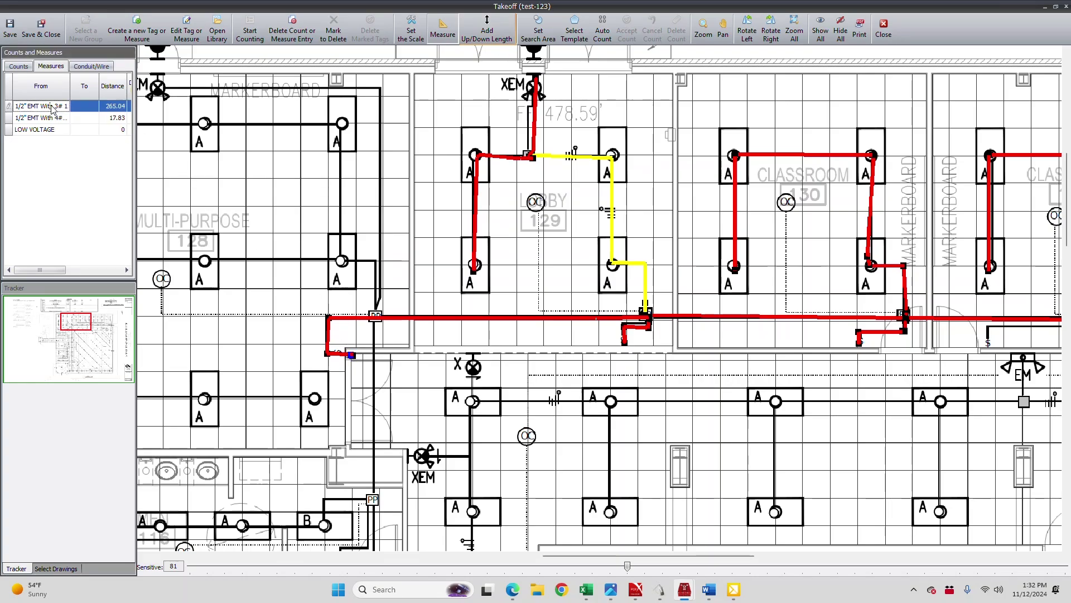
{"action": "left_click", "coordinate": [378, 316]}
{"action": "left_click", "coordinate": [381, 85]}
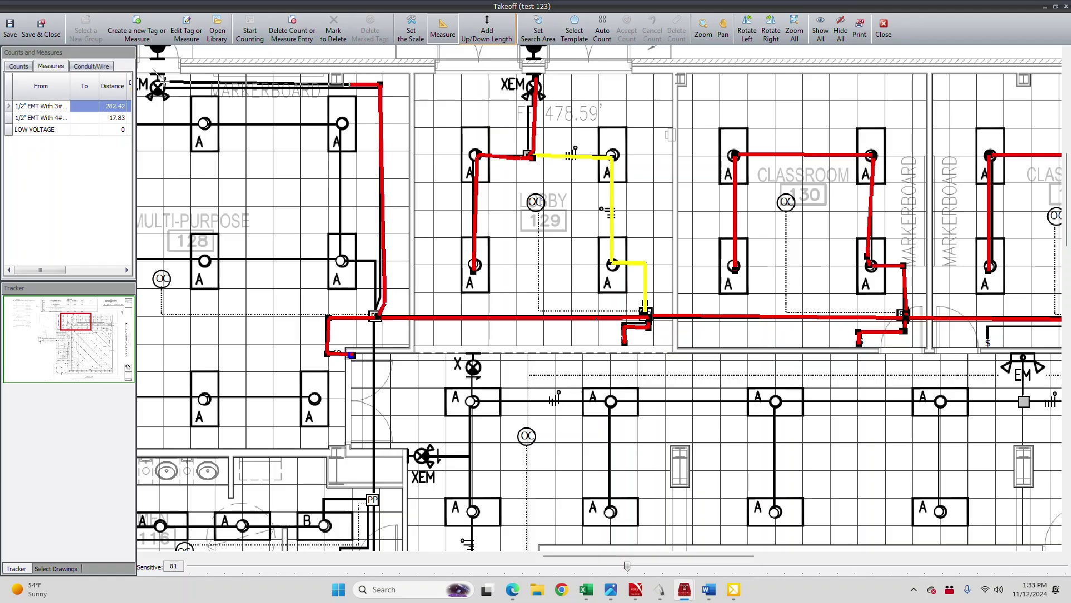
{"action": "double_click", "coordinate": [156, 82]}
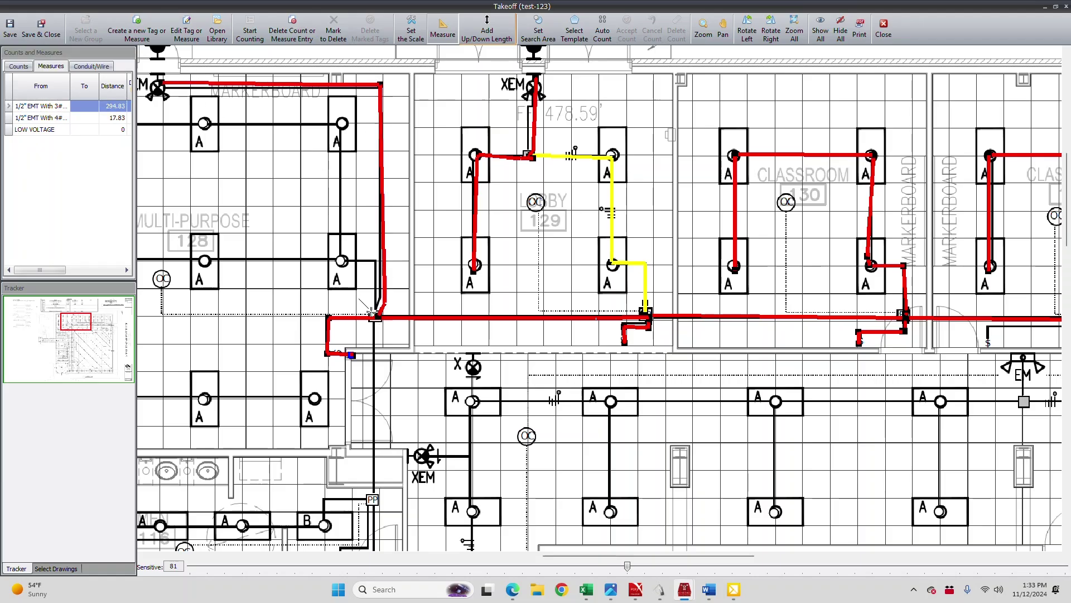
Measure the 3# 12THHN run from the Multi-Purpose 128 PP box along the middle fixture row to its center A fixture
{"action": "left_click", "coordinate": [373, 316]}
{"action": "left_click", "coordinate": [373, 259]}
{"action": "double_click", "coordinate": [204, 258]}
Measure the 3# 12THHN run from the middle row's A fixture nearest the PP box up and across the upper row in Multi-Purpose 128
{"action": "left_click", "coordinate": [339, 257]}
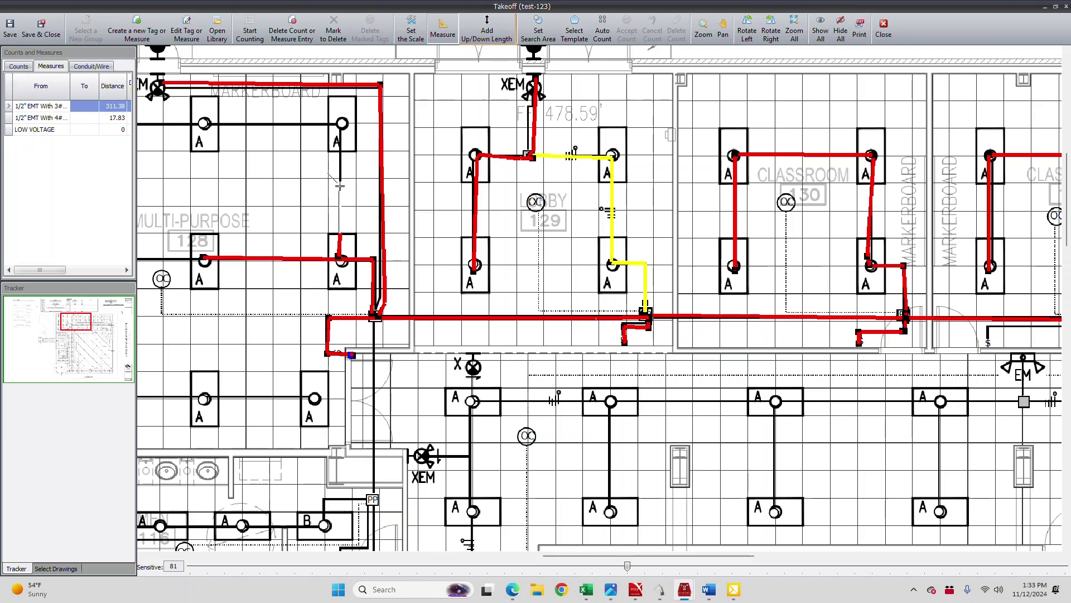
{"action": "double_click", "coordinate": [341, 123]}
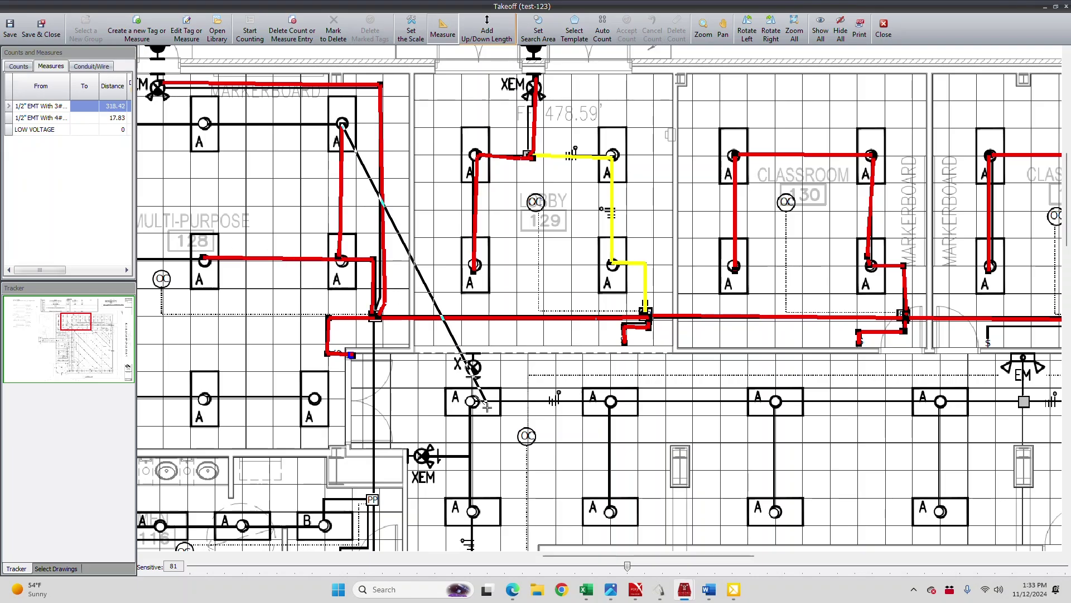
{"action": "left_click_drag", "start_coordinate": [551, 557], "coordinate": [438, 556]}
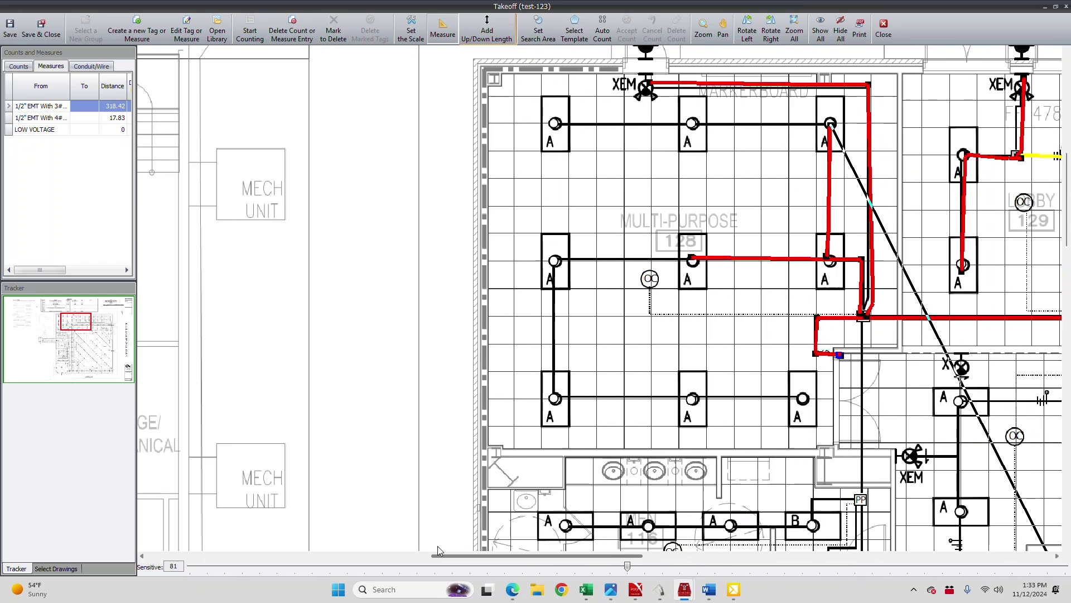
{"action": "left_click", "coordinate": [567, 123]}
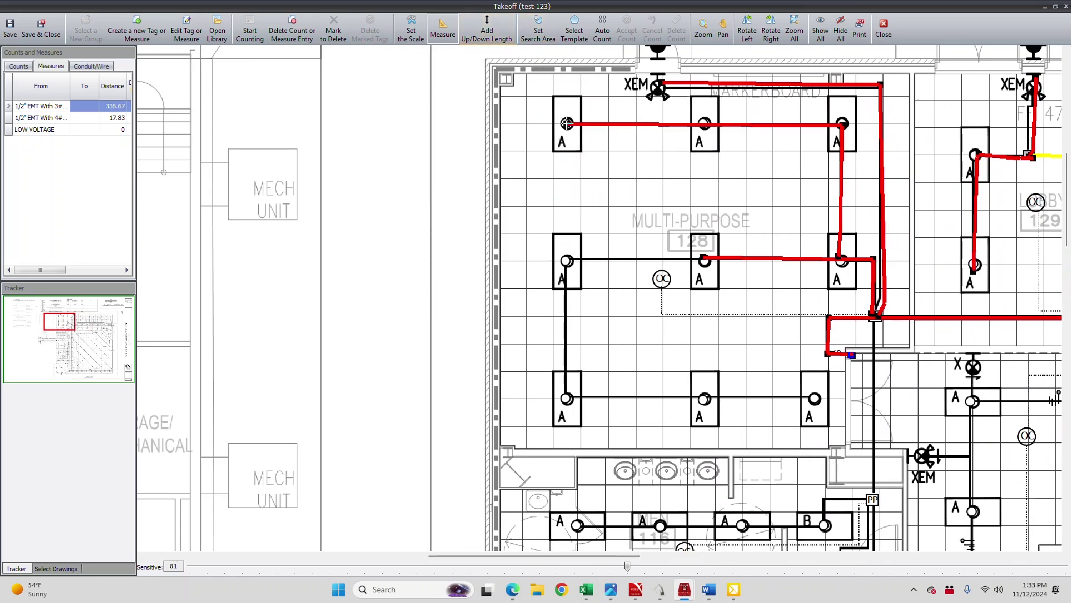
Measure the 3# 12THHN run from the center A fixture to the west one, down, and across the lower row in Multi-Purpose 128
{"action": "left_click", "coordinate": [567, 260]}
{"action": "left_click", "coordinate": [565, 399]}
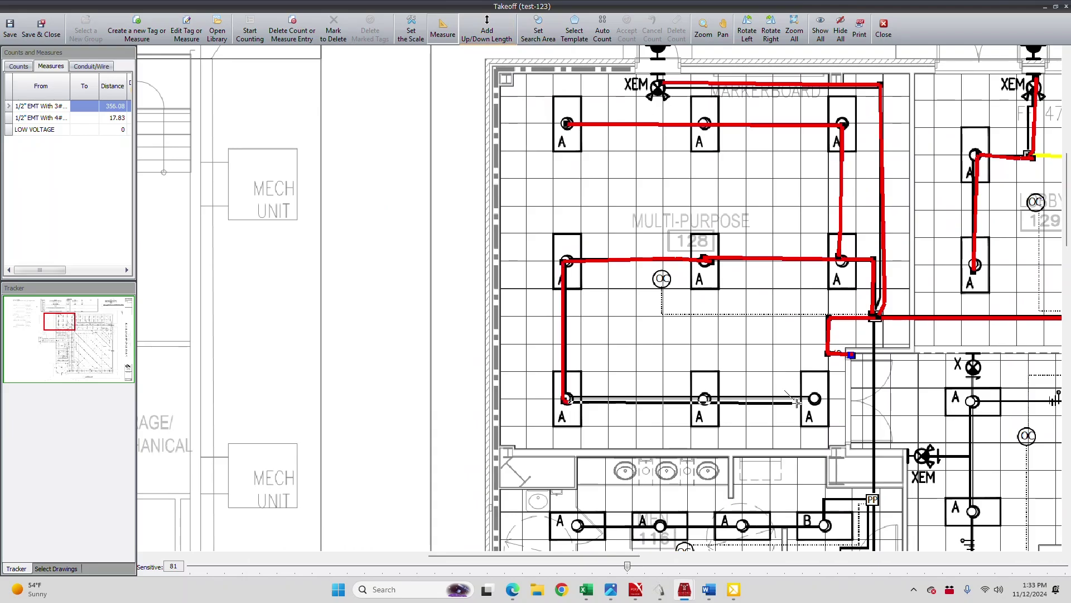
{"action": "left_click", "coordinate": [816, 399]}
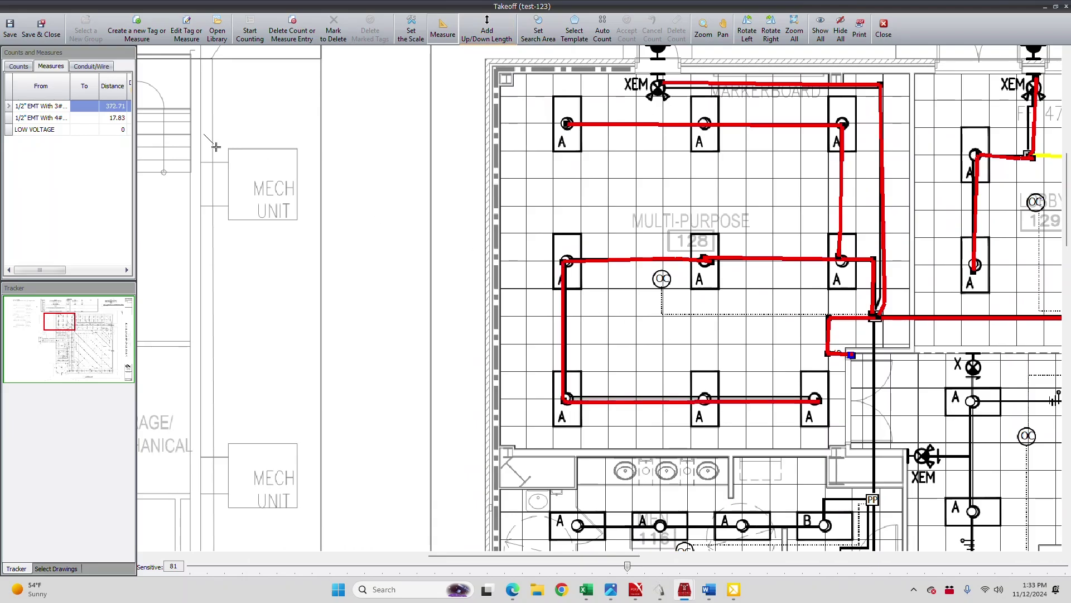
Measure the LOW VOLTAGE run from the Multi-Purpose 128 OC sensor to that room's PP box
{"action": "left_click", "coordinate": [36, 130]}
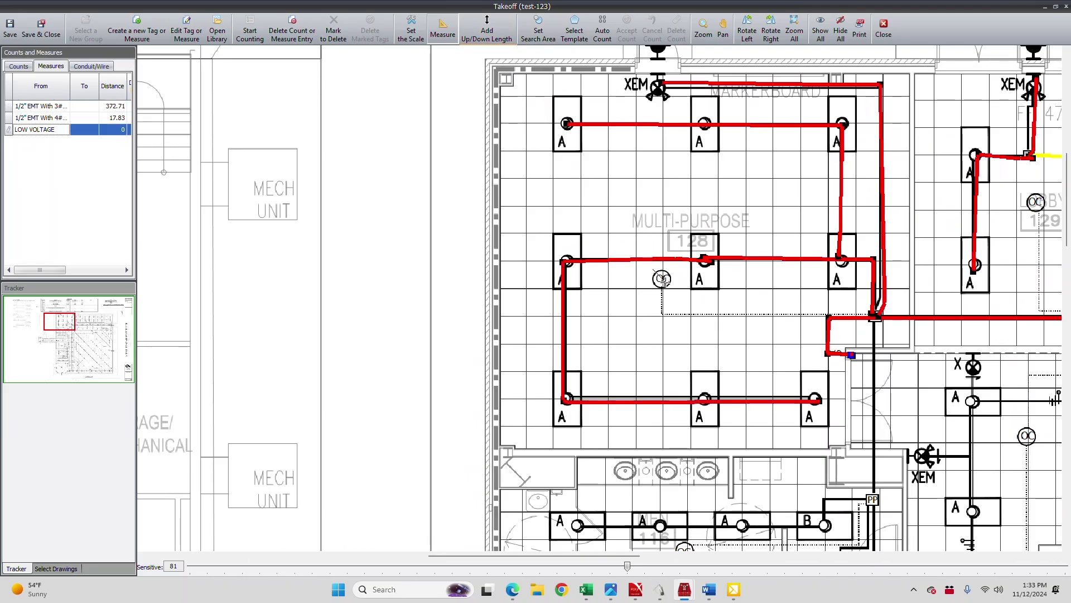
{"action": "left_click", "coordinate": [662, 278]}
{"action": "left_click", "coordinate": [664, 314]}
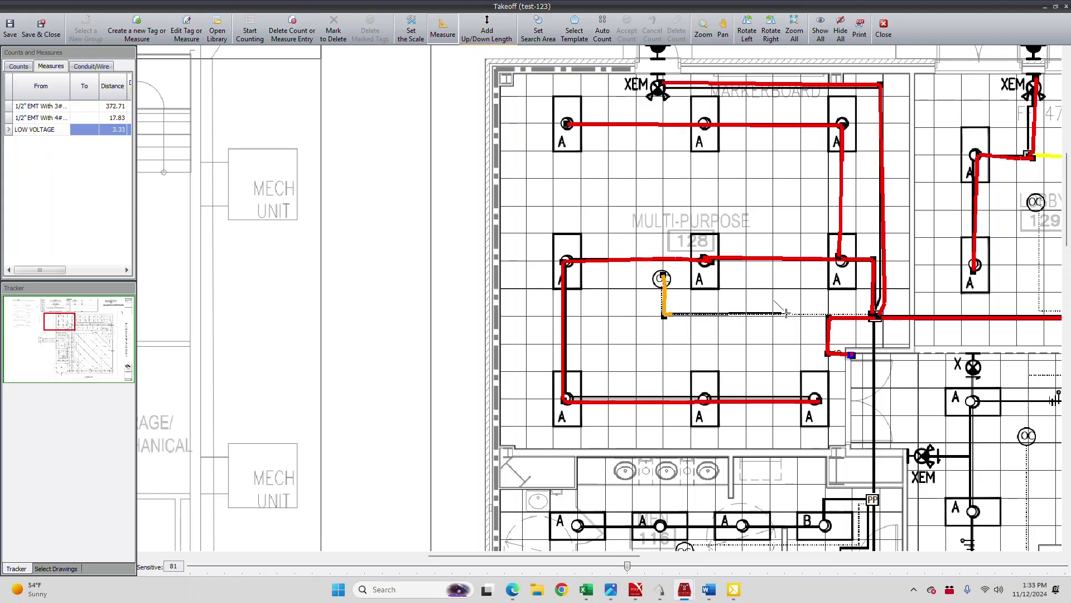
{"action": "left_click", "coordinate": [869, 315]}
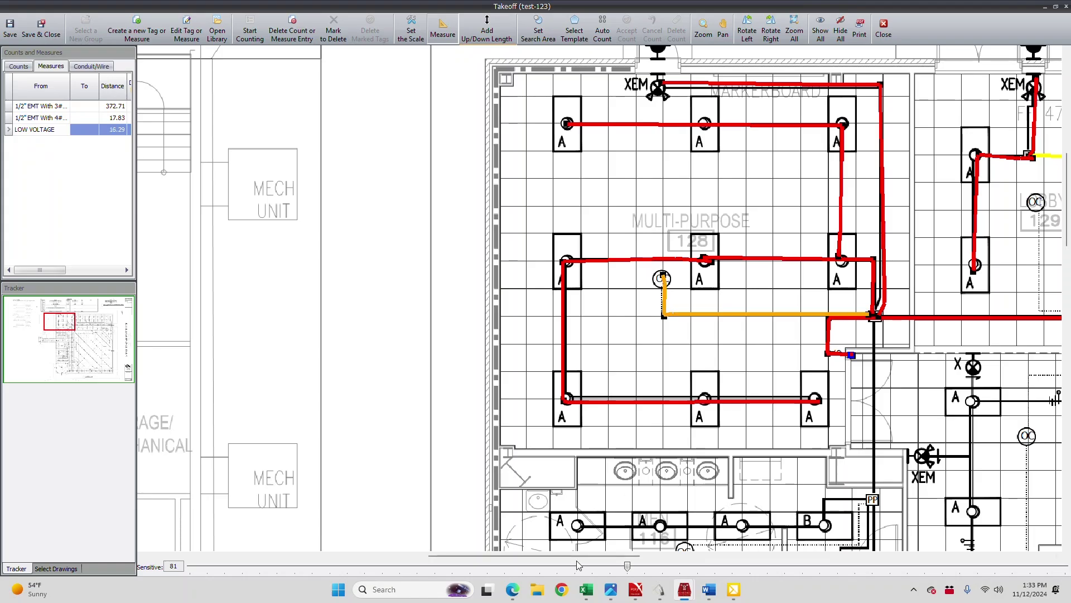
Measure the LOW VOLTAGE run from the Lobby 129 OC sensor to the lobby's PP box
{"action": "left_click_drag", "start_coordinate": [591, 556], "coordinate": [764, 562]}
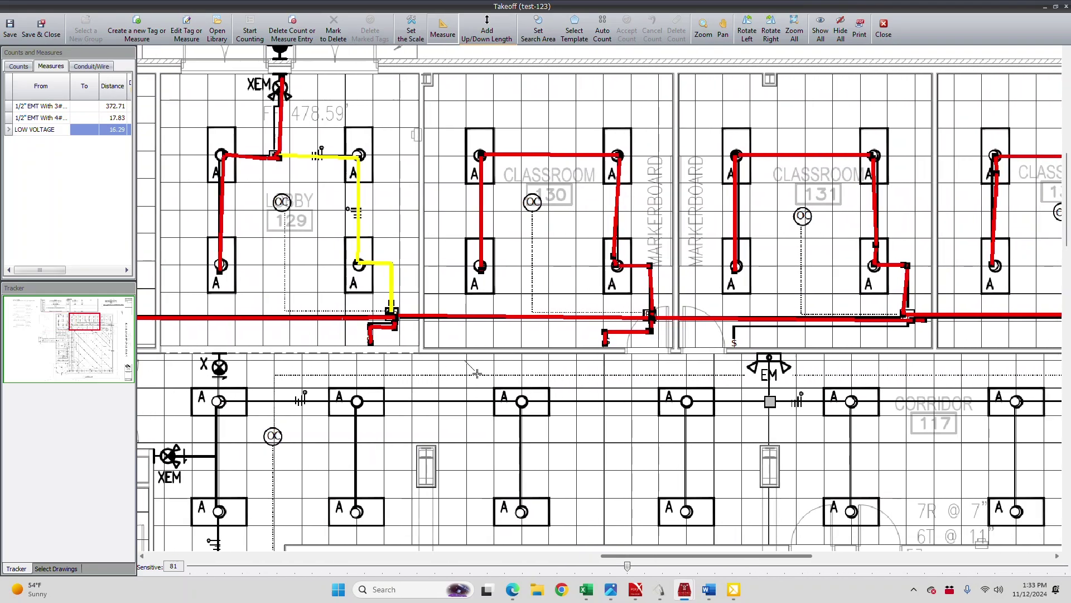
{"action": "left_click", "coordinate": [282, 201]}
{"action": "left_click", "coordinate": [284, 212]}
{"action": "left_click", "coordinate": [284, 310]}
{"action": "double_click", "coordinate": [391, 310]}
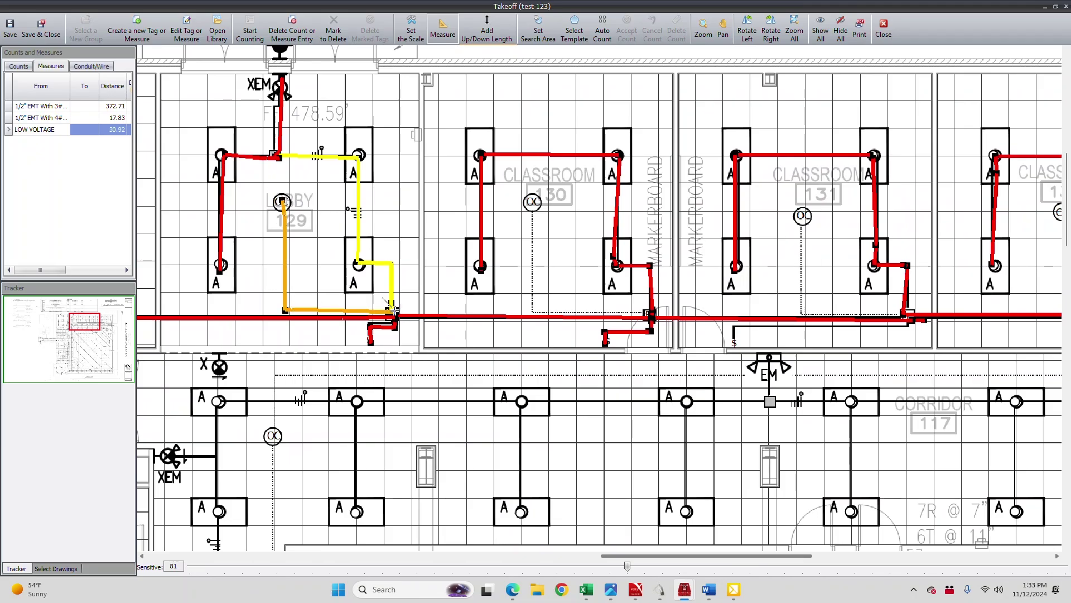
Measure the LOW VOLTAGE runs from the OC sensors in Classrooms 130 and 131 to each room's PP box
{"action": "left_click", "coordinate": [533, 202]}
{"action": "left_click", "coordinate": [534, 311]}
{"action": "double_click", "coordinate": [649, 314]}
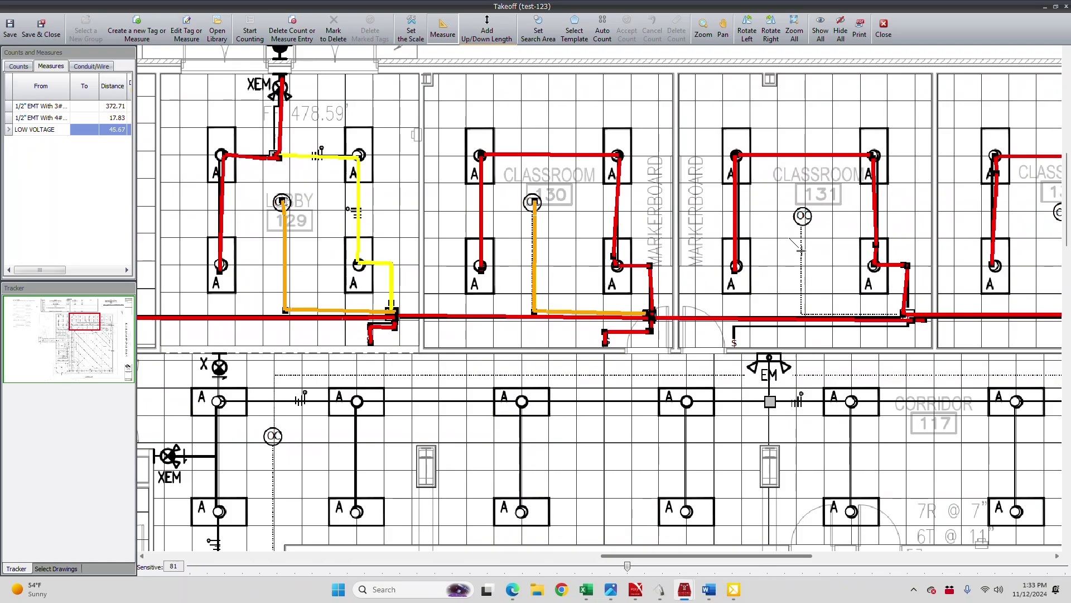
{"action": "left_click", "coordinate": [802, 216]}
{"action": "left_click", "coordinate": [802, 312]}
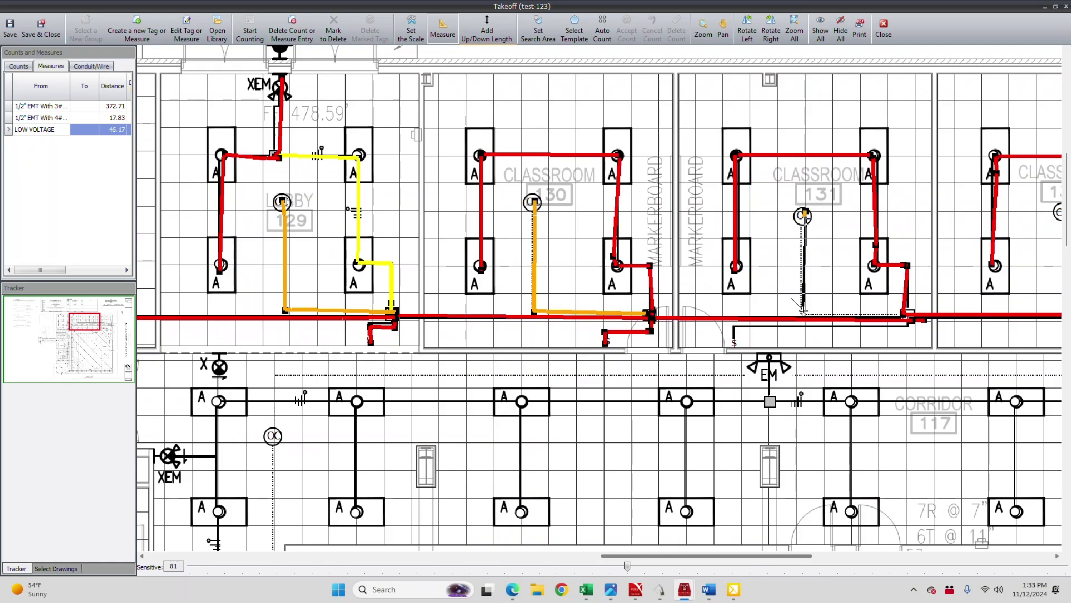
{"action": "double_click", "coordinate": [904, 315]}
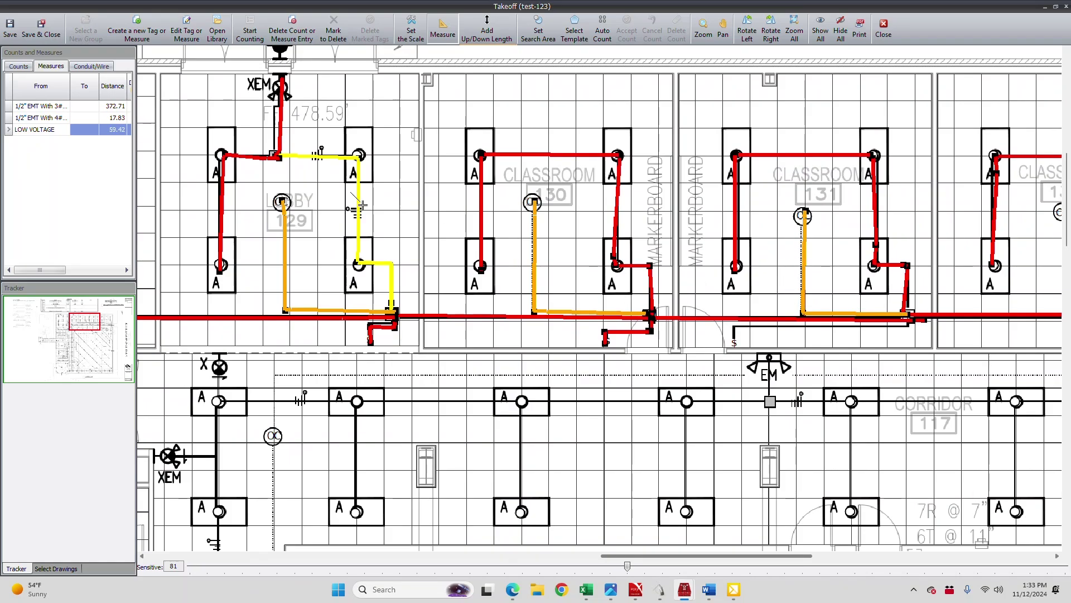
Measure the 1/2" EMT With 3# 12THHN switch leg from the Classroom 131 PP box to that room's wall switch
{"action": "left_click", "coordinate": [77, 107]}
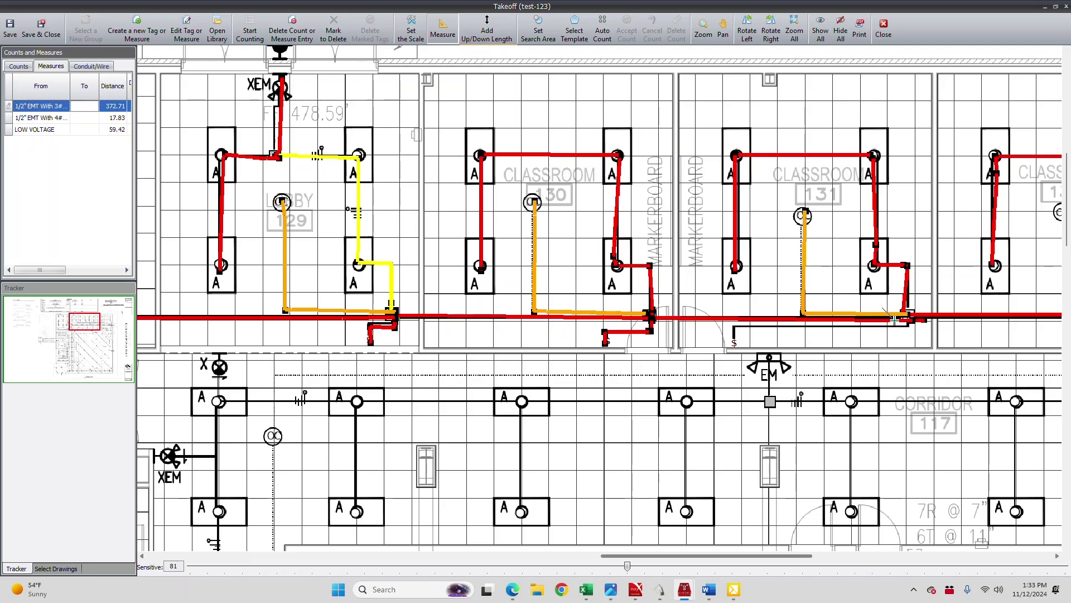
{"action": "left_click", "coordinate": [907, 318]}
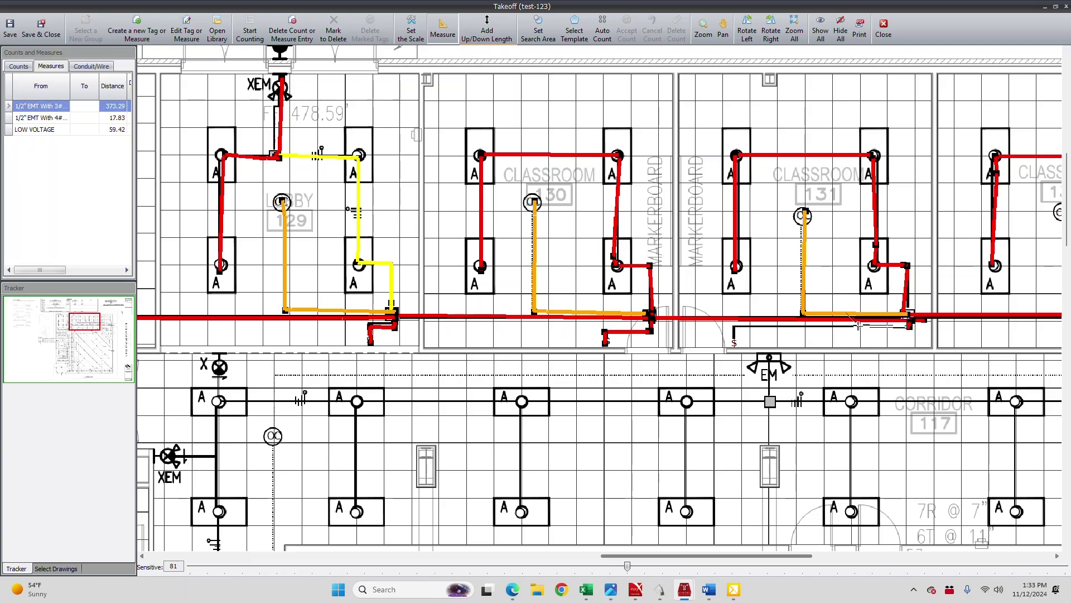
{"action": "left_click", "coordinate": [732, 326]}
{"action": "left_click", "coordinate": [732, 347]}
Measure the LOW VOLTAGE runs from the OC sensors in Classrooms 132 and 133 to each room's PP box
{"action": "left_click_drag", "start_coordinate": [739, 555], "coordinate": [907, 556]}
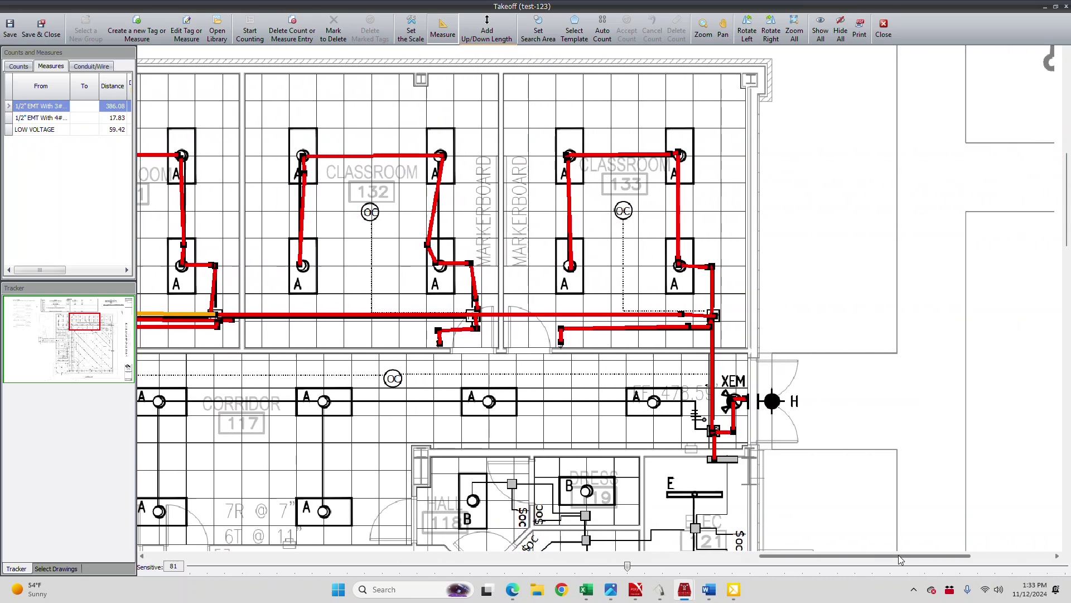
{"action": "left_click", "coordinate": [44, 129]}
{"action": "left_click", "coordinate": [370, 211]}
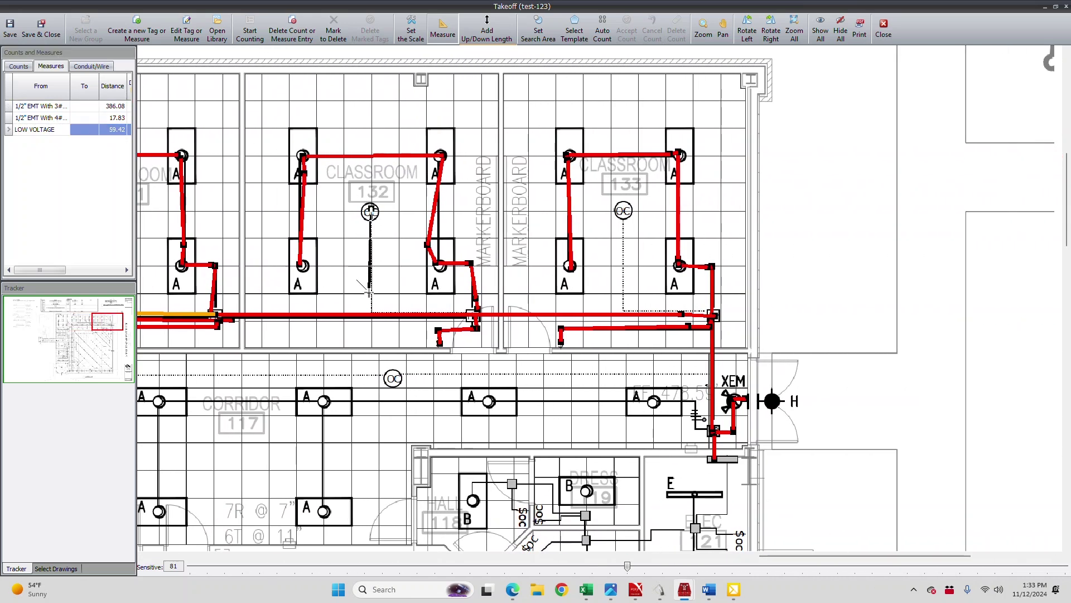
{"action": "left_click", "coordinate": [369, 310]}
{"action": "left_click", "coordinate": [473, 311]}
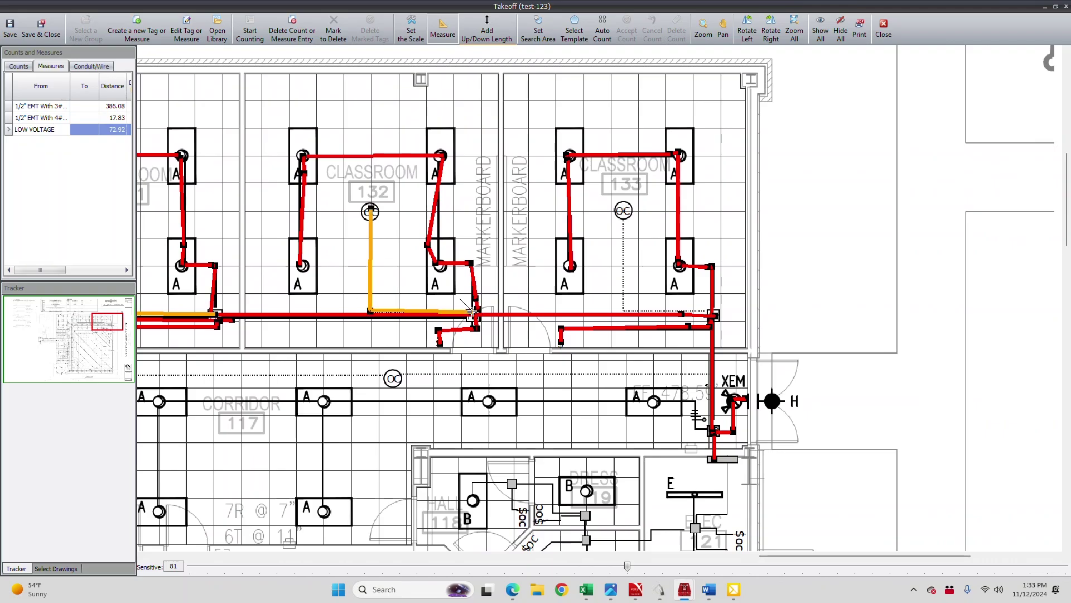
{"action": "left_click", "coordinate": [624, 211]}
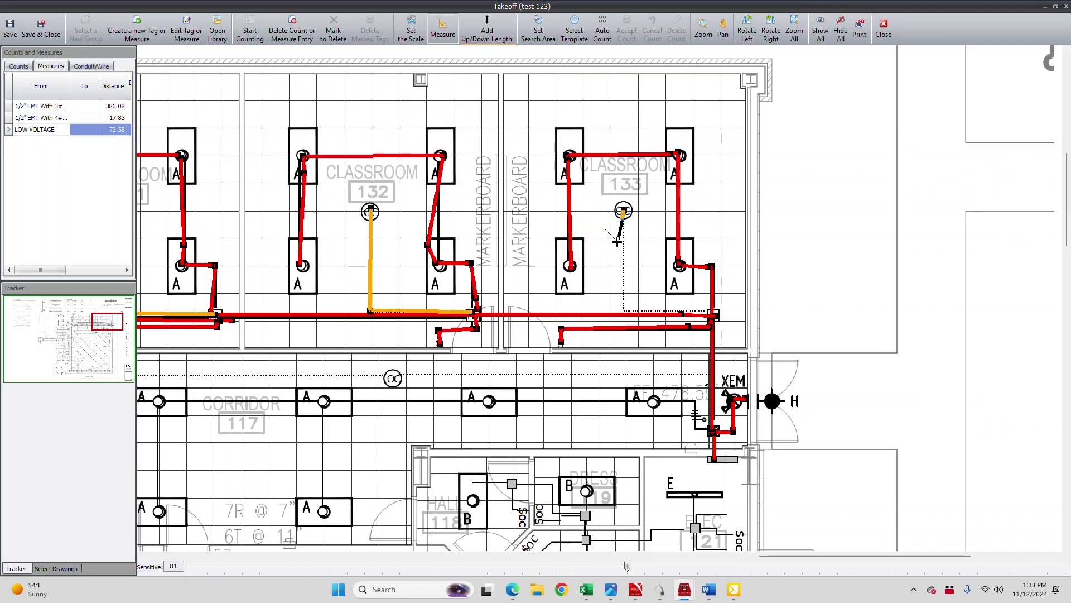
{"action": "left_click", "coordinate": [622, 310]}
{"action": "left_click", "coordinate": [719, 314]}
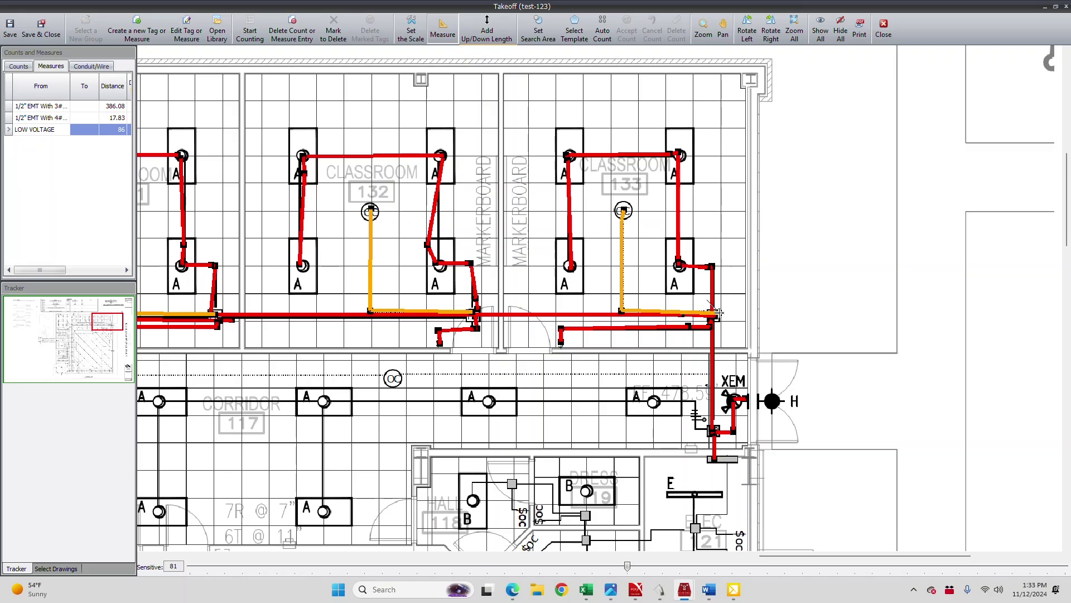
Measure the LOW VOLTAGE run from the PP box beside the Corridor 117 XEM to the corridor's OC sensor
{"action": "left_click", "coordinate": [709, 429]}
{"action": "left_click", "coordinate": [707, 375]}
{"action": "left_click", "coordinate": [393, 376]}
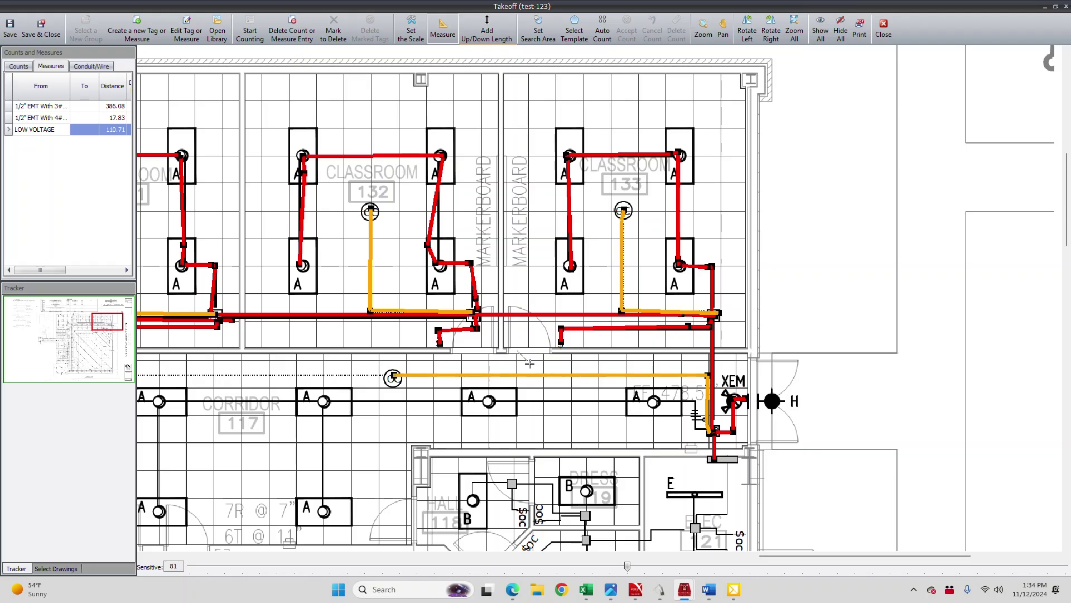
Measure the 1/2" EMT With 4# 12THHN run from the PP box beside the Corridor 117 XEM along the upper fixture row to its far A fixture
{"action": "left_click", "coordinate": [29, 119]}
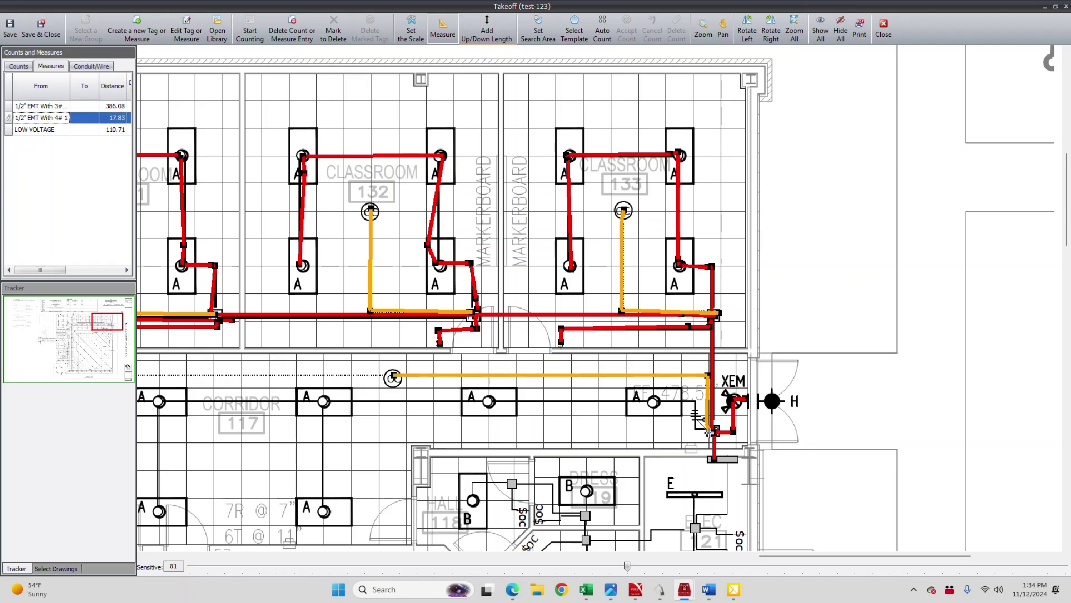
{"action": "left_click", "coordinate": [713, 432]}
{"action": "left_click", "coordinate": [698, 431]}
{"action": "left_click", "coordinate": [695, 401]}
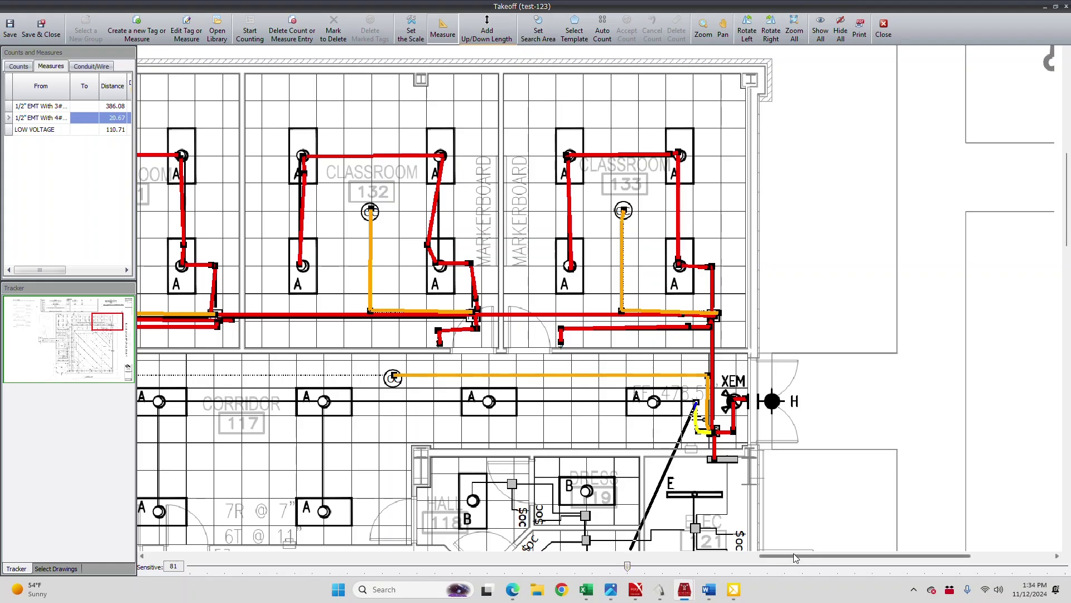
{"action": "left_click_drag", "start_coordinate": [775, 560], "coordinate": [578, 559]}
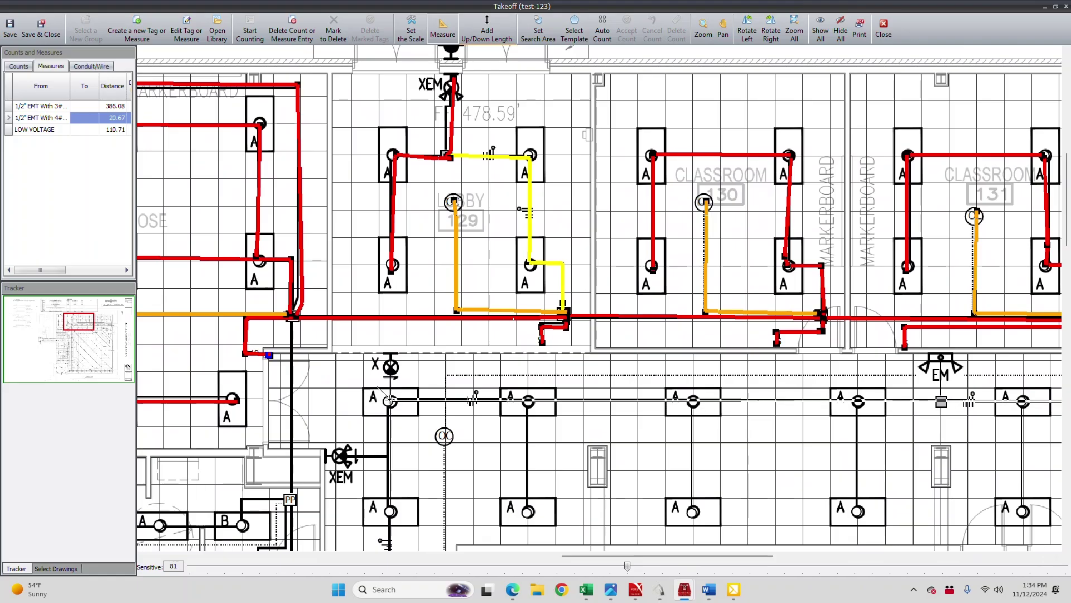
{"action": "left_click", "coordinate": [390, 401]}
Extend the 4# 12THHN run down Corridor 105 to the Lobby 102 junction box above the X exit fixture
{"action": "scroll", "coordinate": [385, 401], "scroll_direction": "down", "scroll_amount": 10}
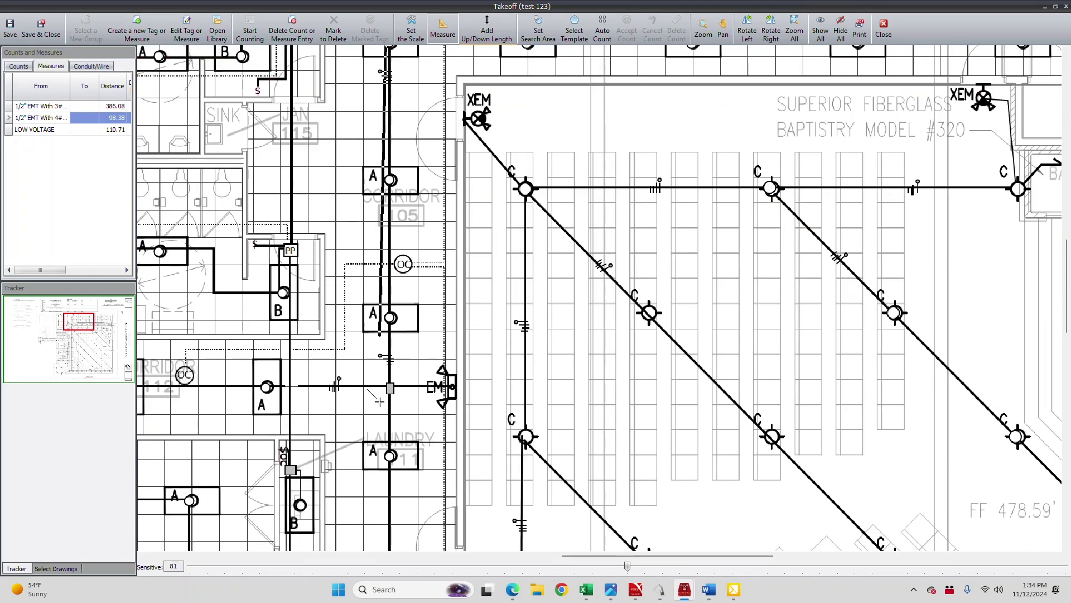
{"action": "scroll", "coordinate": [382, 410], "scroll_direction": "down", "scroll_amount": 8}
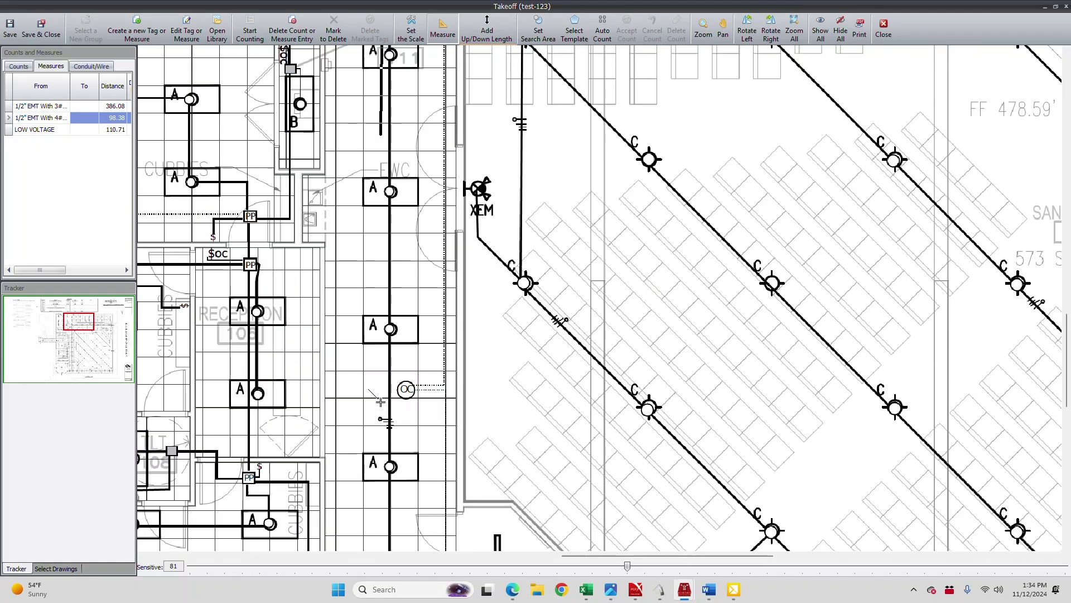
{"action": "scroll", "coordinate": [385, 422], "scroll_direction": "down", "scroll_amount": 8}
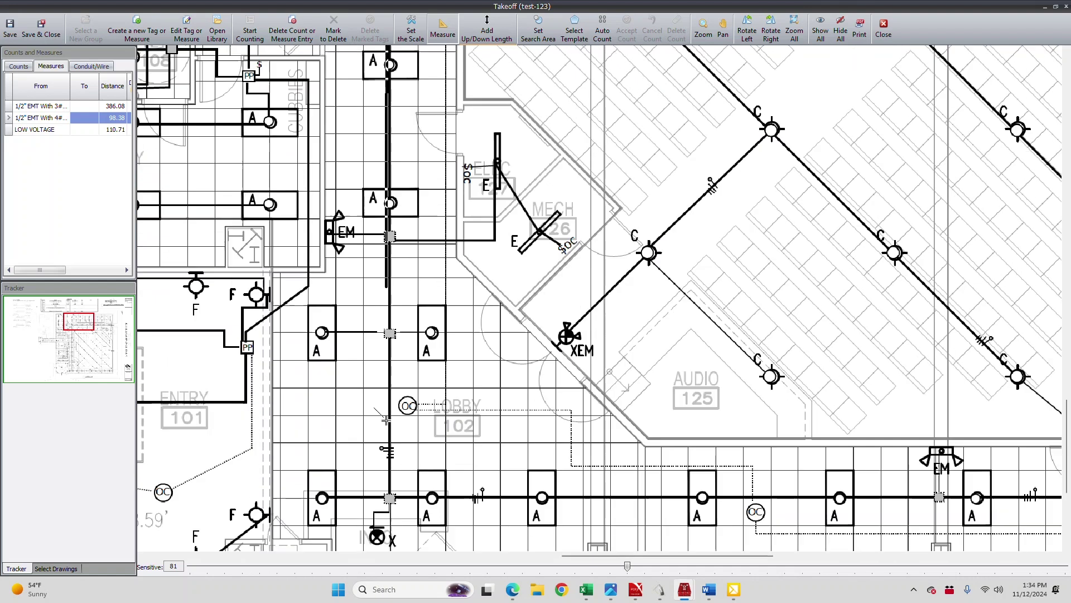
{"action": "left_click", "coordinate": [389, 430]}
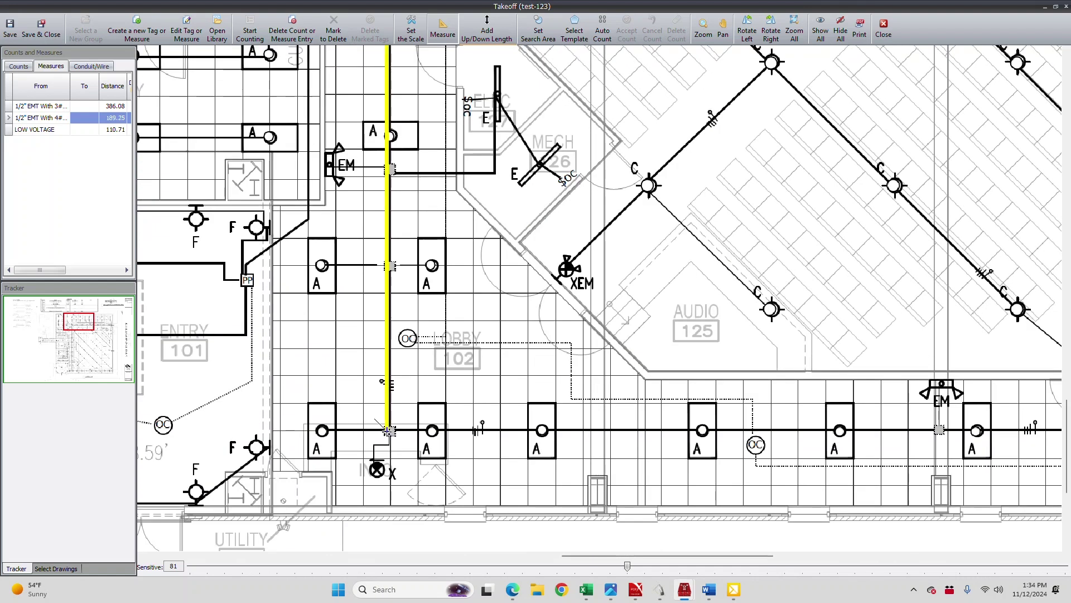
Measure the 1/2" EMT With 3# runs in Lobby 102 to the X exit fixture, the adjacent A fixture, and between the A fixture pair above
{"action": "double_click", "coordinate": [48, 106]}
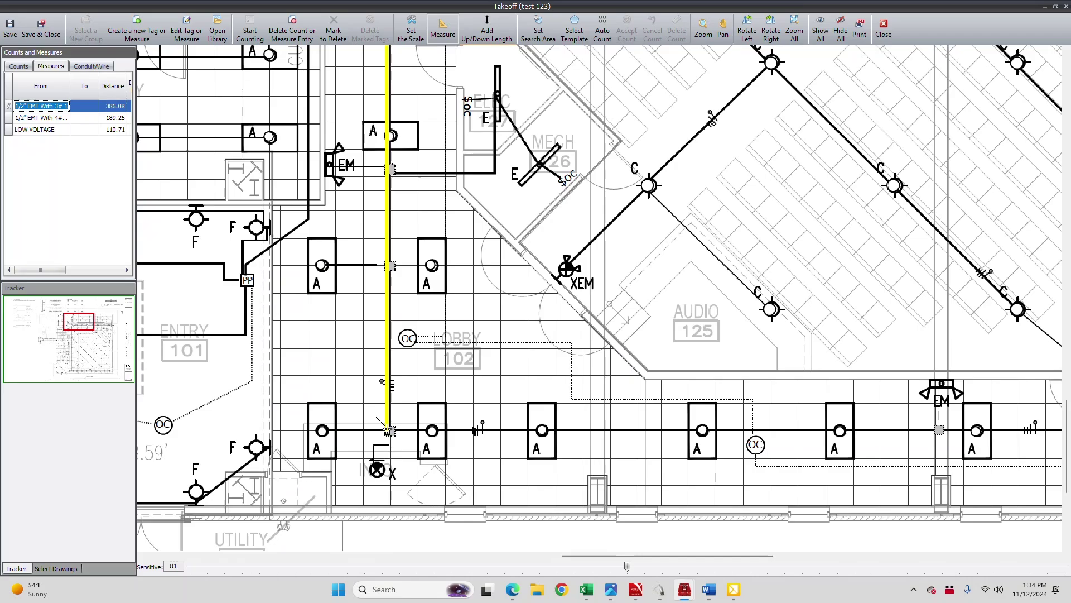
{"action": "left_click", "coordinate": [386, 430]}
{"action": "left_click", "coordinate": [388, 475]}
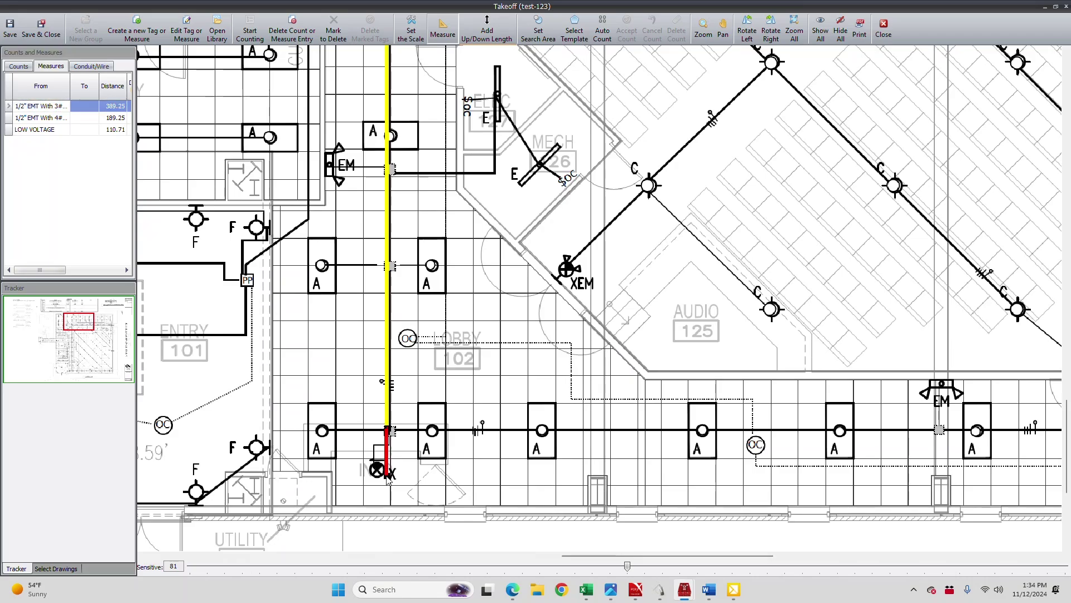
{"action": "left_click", "coordinate": [322, 429]}
{"action": "left_click", "coordinate": [322, 265]}
{"action": "left_click", "coordinate": [433, 265]}
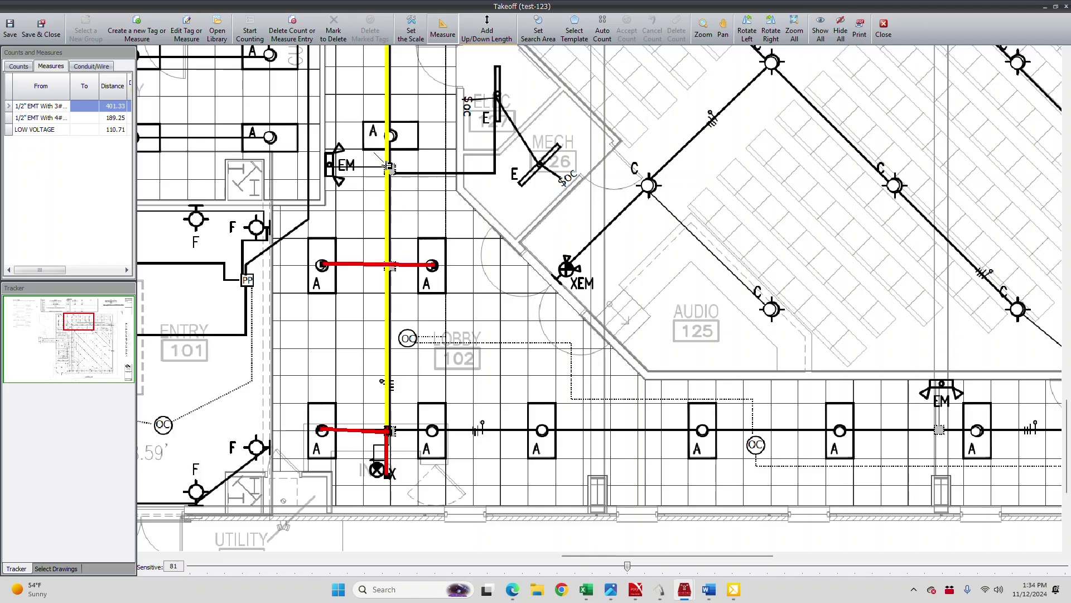
Measure the 3# runs from the Corridor 105 junction boxes to the EM fixtures across from Mech 126 and at the Corridor 112 intersection
{"action": "left_click", "coordinate": [325, 166]}
{"action": "scroll", "coordinate": [415, 175], "scroll_direction": "up", "scroll_amount": 3}
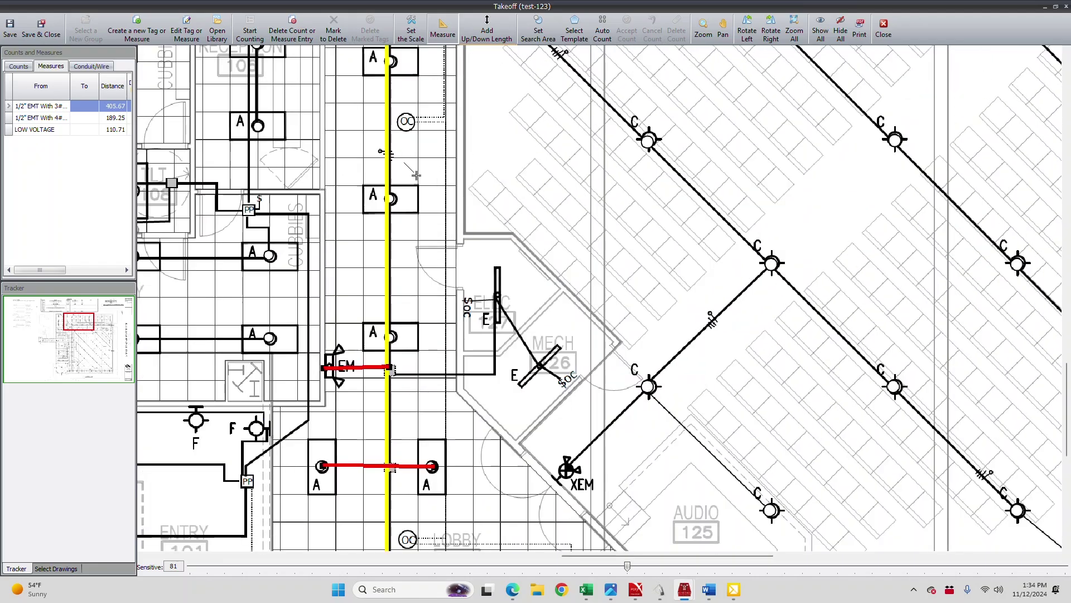
{"action": "scroll", "coordinate": [415, 174], "scroll_direction": "up", "scroll_amount": 1}
{"action": "scroll", "coordinate": [415, 180], "scroll_direction": "up", "scroll_amount": 3}
{"action": "scroll", "coordinate": [415, 180], "scroll_direction": "up", "scroll_amount": 3}
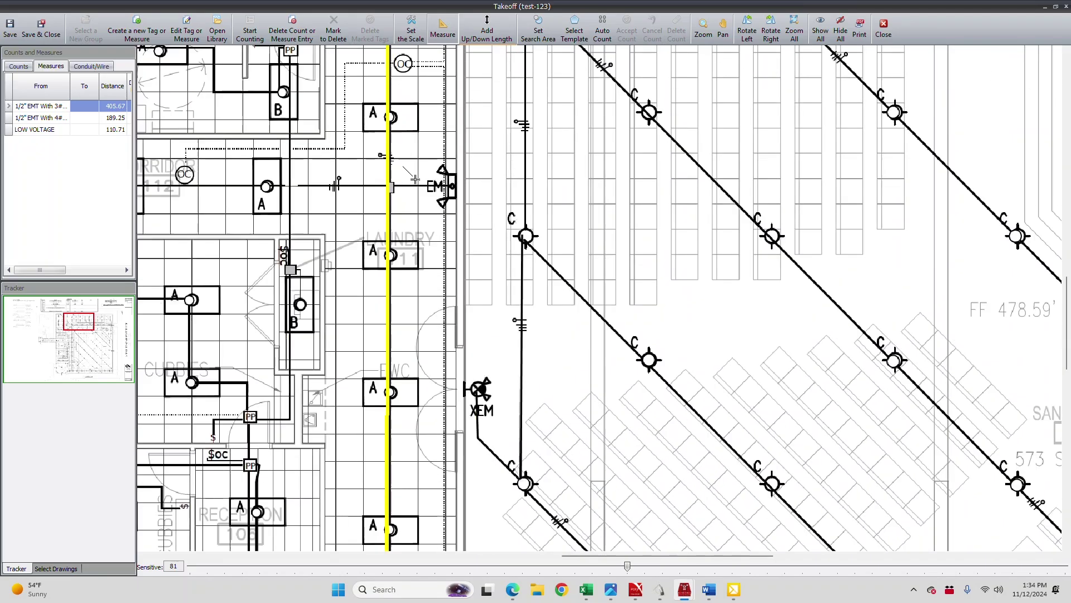
{"action": "left_click", "coordinate": [451, 188]}
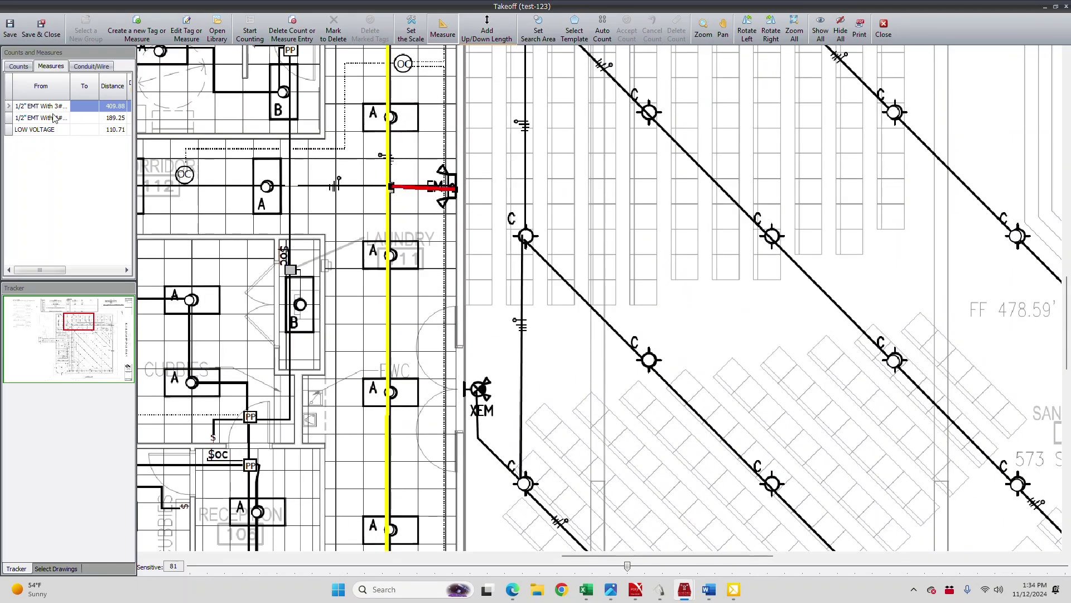
Measure the 1/2" EMT With 4# run from the Corridor 105 junction box through Corridor 112 to the junction box at Corridor 113's far end
{"action": "left_click", "coordinate": [73, 118]}
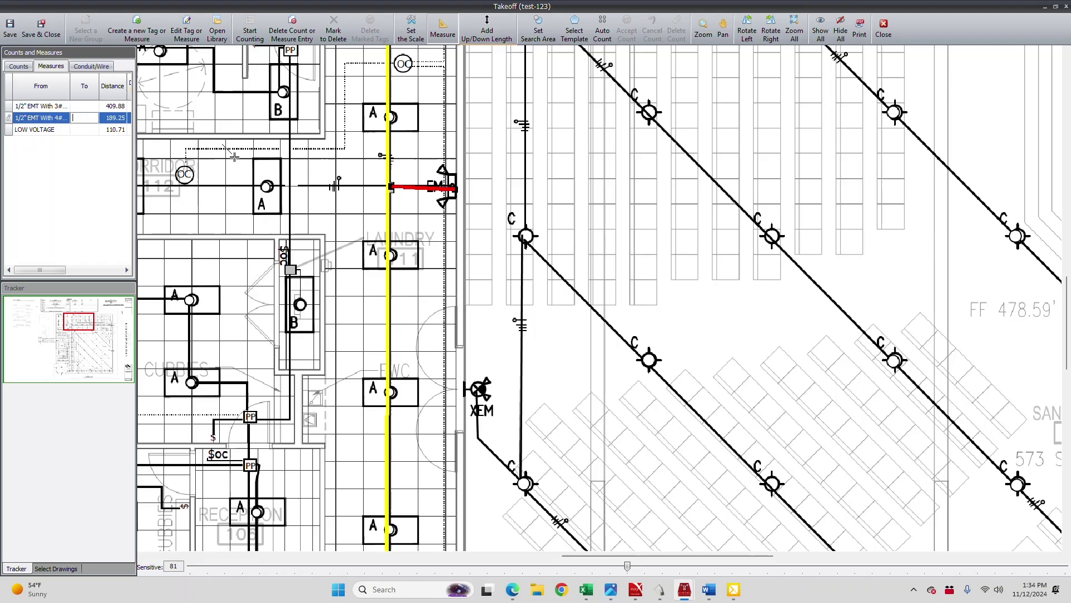
{"action": "left_click", "coordinate": [391, 189]}
{"action": "left_click_drag", "start_coordinate": [571, 559], "coordinate": [383, 542]}
{"action": "left_click", "coordinate": [258, 185]}
Measure the 1/2" EMT With 3# run at Corridor 113's far end from the A fixture through the junction box to the XEM fixture
{"action": "double_click", "coordinate": [54, 106]}
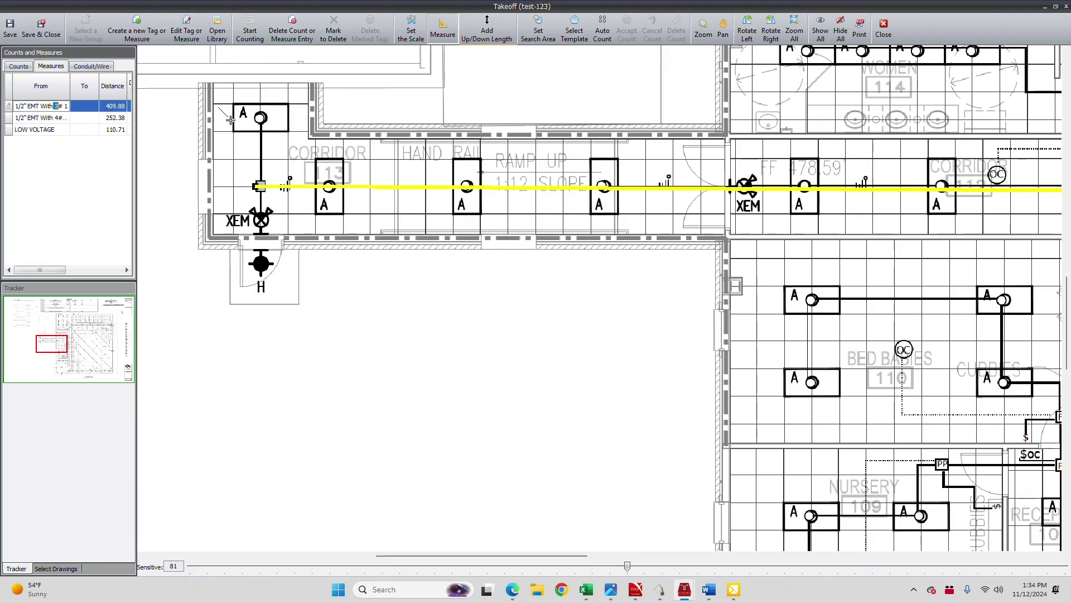
{"action": "left_click", "coordinate": [260, 117]}
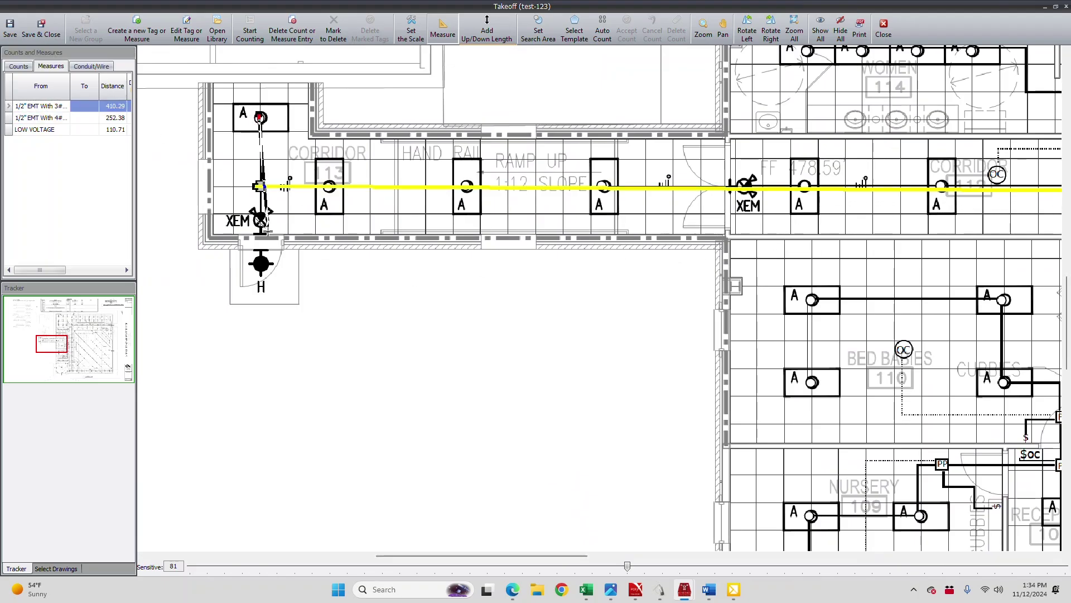
{"action": "left_click", "coordinate": [260, 231]}
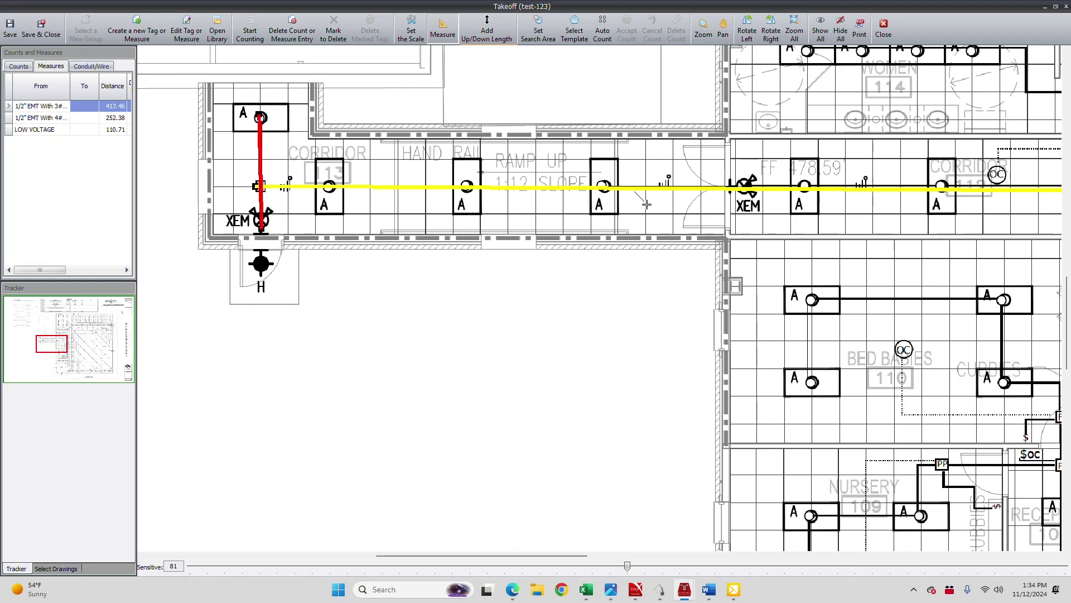
Measure the 3# run linking the four A fixtures in Bed Babies 110 to the room's PP box and on to its switch
{"action": "left_click_drag", "start_coordinate": [566, 560], "coordinate": [702, 560]}
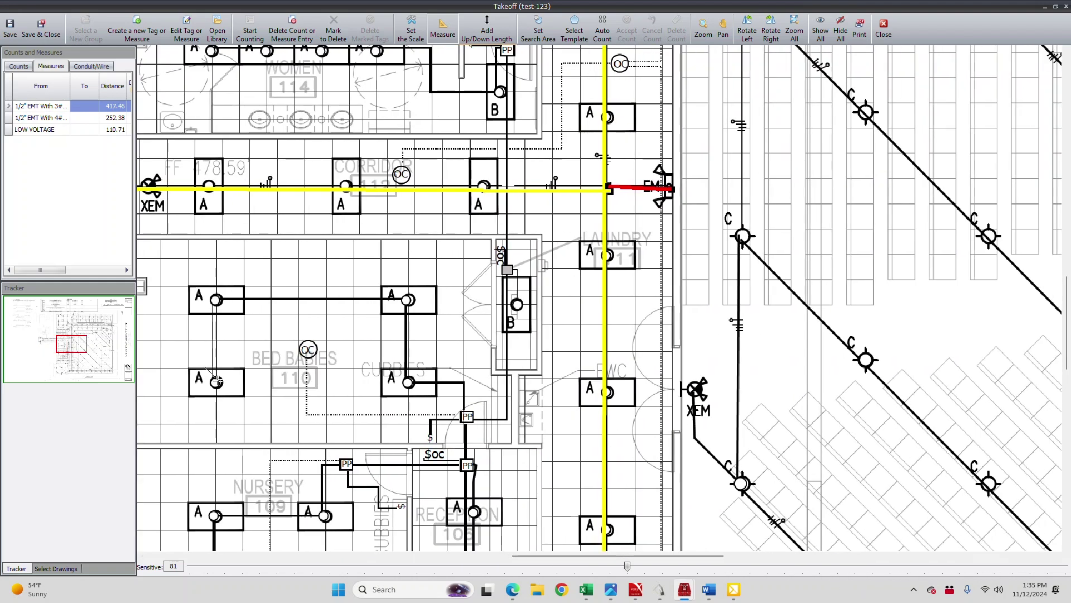
{"action": "left_click", "coordinate": [215, 383]}
{"action": "left_click", "coordinate": [216, 300]}
{"action": "left_click", "coordinate": [406, 298]}
{"action": "left_click", "coordinate": [407, 383]}
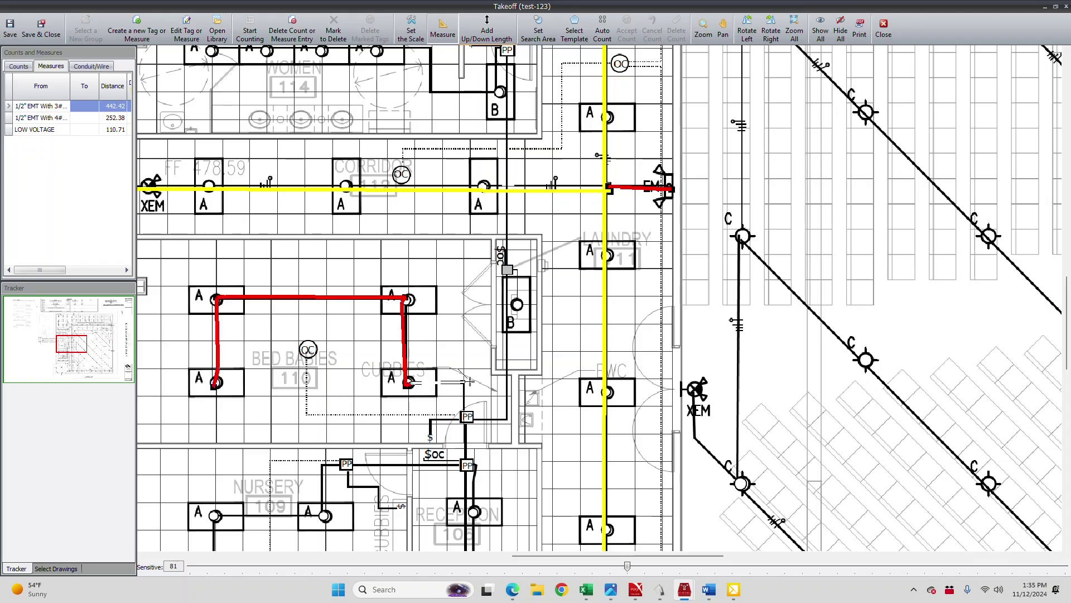
{"action": "left_click", "coordinate": [464, 383]}
{"action": "left_click", "coordinate": [465, 419]}
{"action": "left_click", "coordinate": [430, 420]}
{"action": "left_click", "coordinate": [428, 443]}
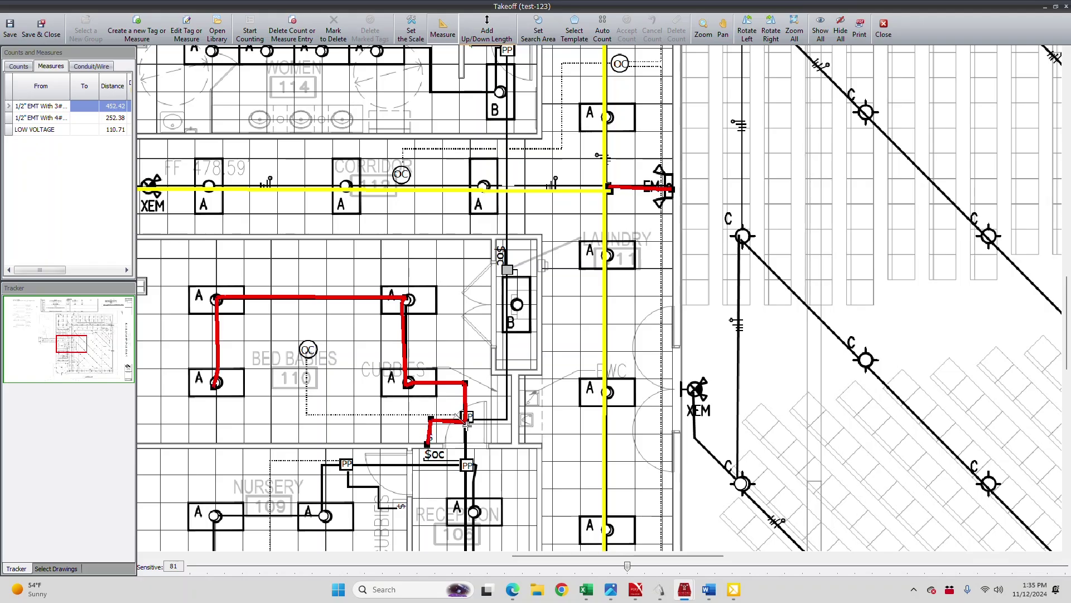
Measure the 3# runs from the Bed Babies 110 PP box to the Reception PP box and to the Laundry 111 junction box
{"action": "left_click", "coordinate": [467, 465]}
{"action": "left_click", "coordinate": [507, 270]}
{"action": "left_click", "coordinate": [507, 419]}
{"action": "left_click", "coordinate": [463, 417]}
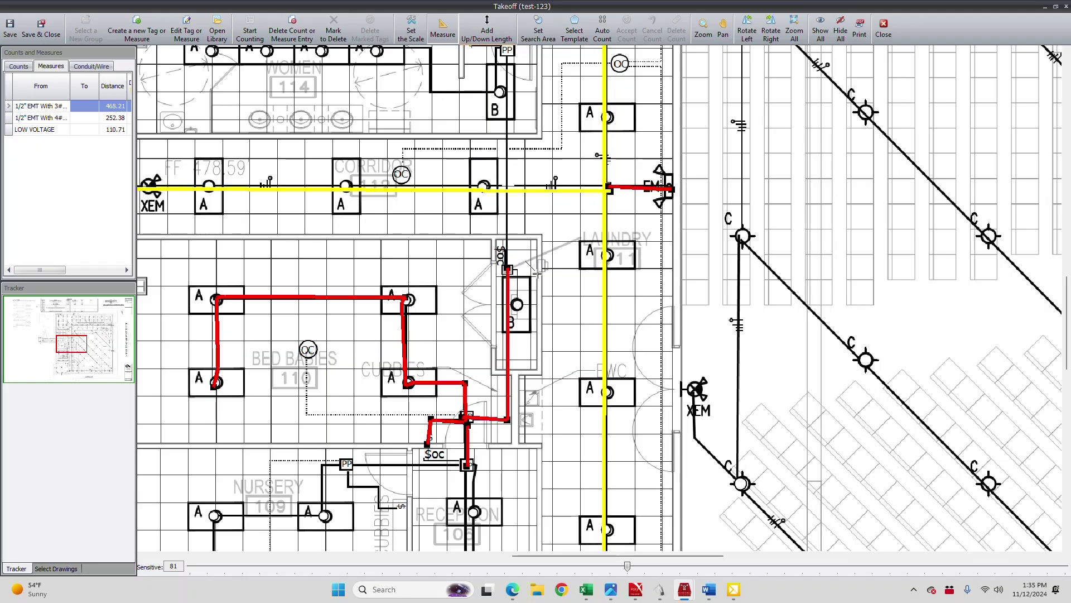
Measure the 3# run from the Laundry 111 junction box up past both restrooms to the Multi-Purpose 128 PP box
{"action": "left_click", "coordinate": [504, 268]}
{"action": "scroll", "coordinate": [497, 267], "scroll_direction": "up", "scroll_amount": 3}
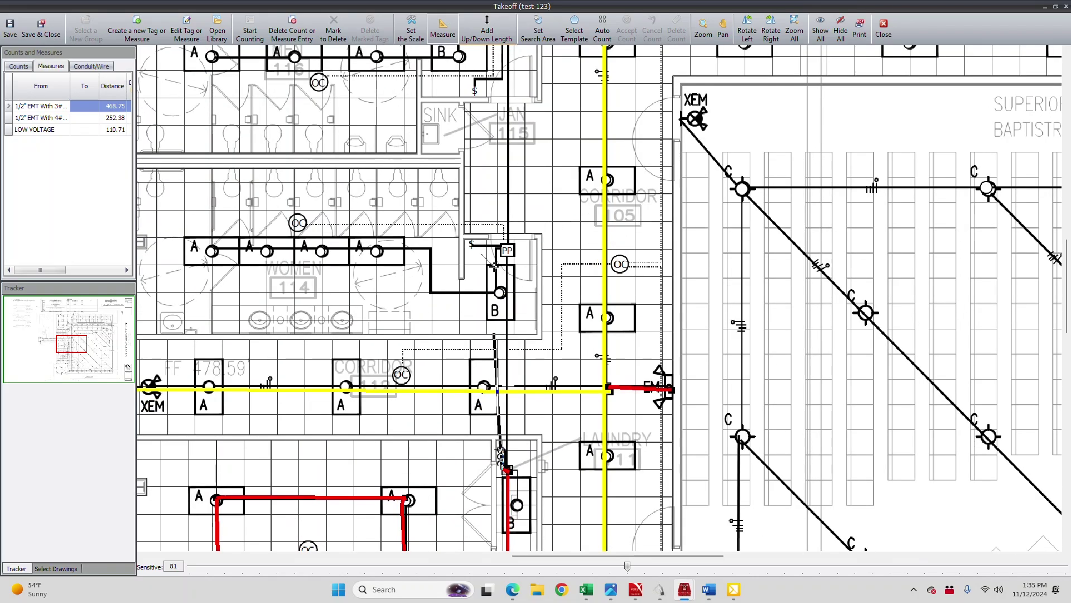
{"action": "scroll", "coordinate": [494, 267], "scroll_direction": "up", "scroll_amount": 4}
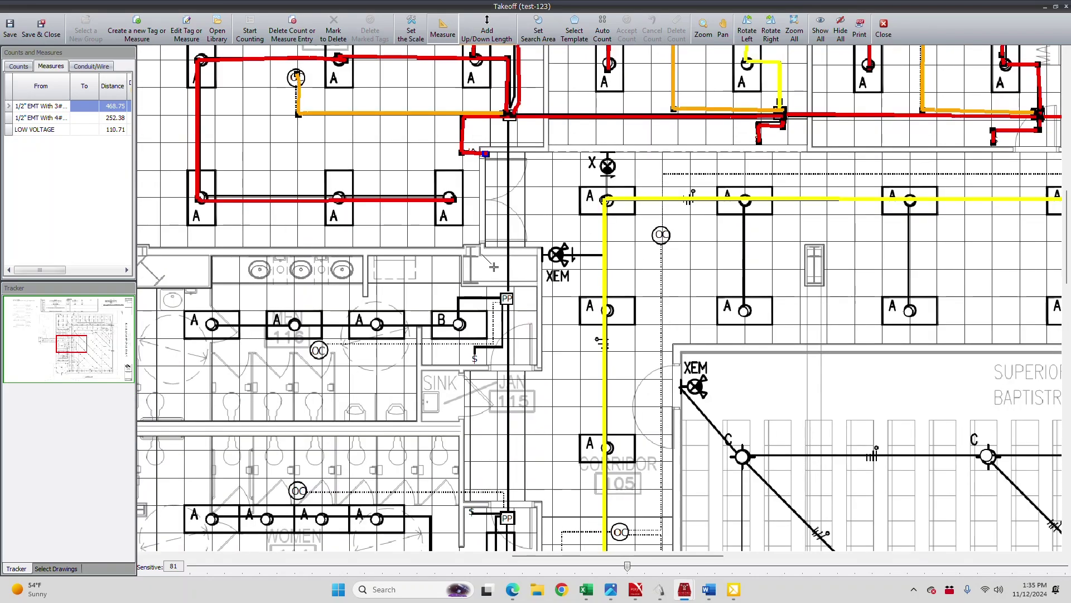
{"action": "left_click", "coordinate": [509, 115]}
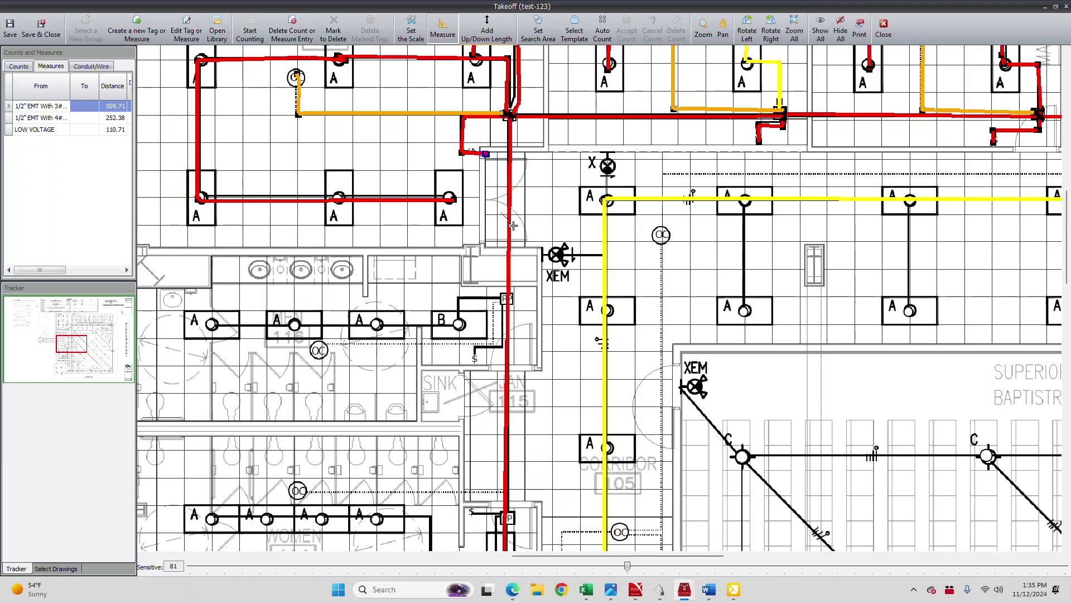
Measure the 3# runs from the Men 116 PP box through the B and A fixtures and to the room's switch
{"action": "left_click", "coordinate": [511, 303]}
{"action": "left_click", "coordinate": [458, 298]}
{"action": "left_click", "coordinate": [459, 331]}
{"action": "double_click", "coordinate": [204, 321]}
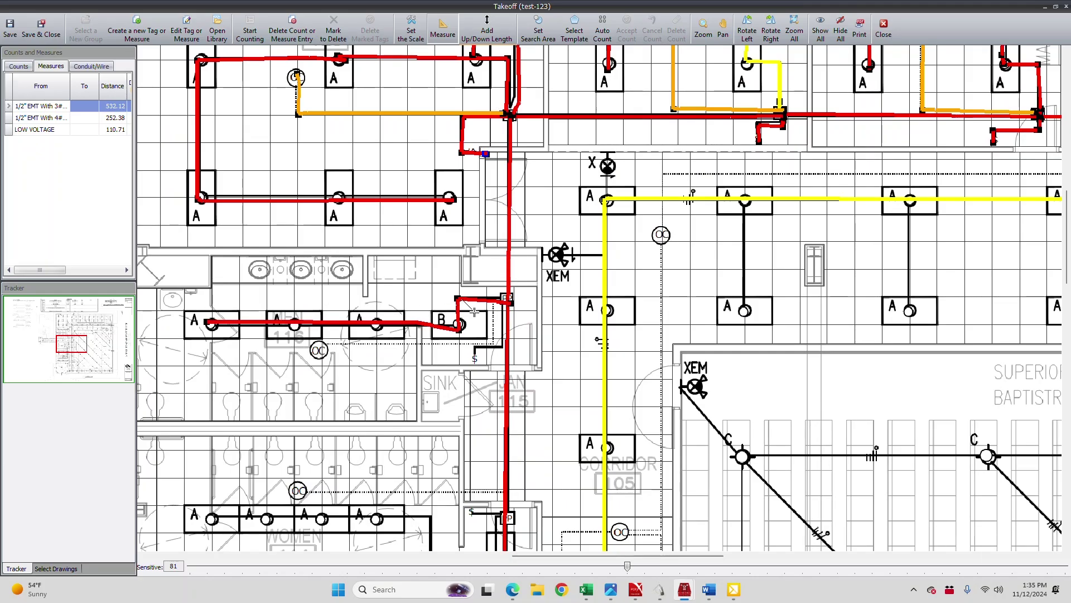
{"action": "left_click", "coordinate": [504, 300]}
{"action": "left_click", "coordinate": [500, 367]}
{"action": "left_click", "coordinate": [465, 367]}
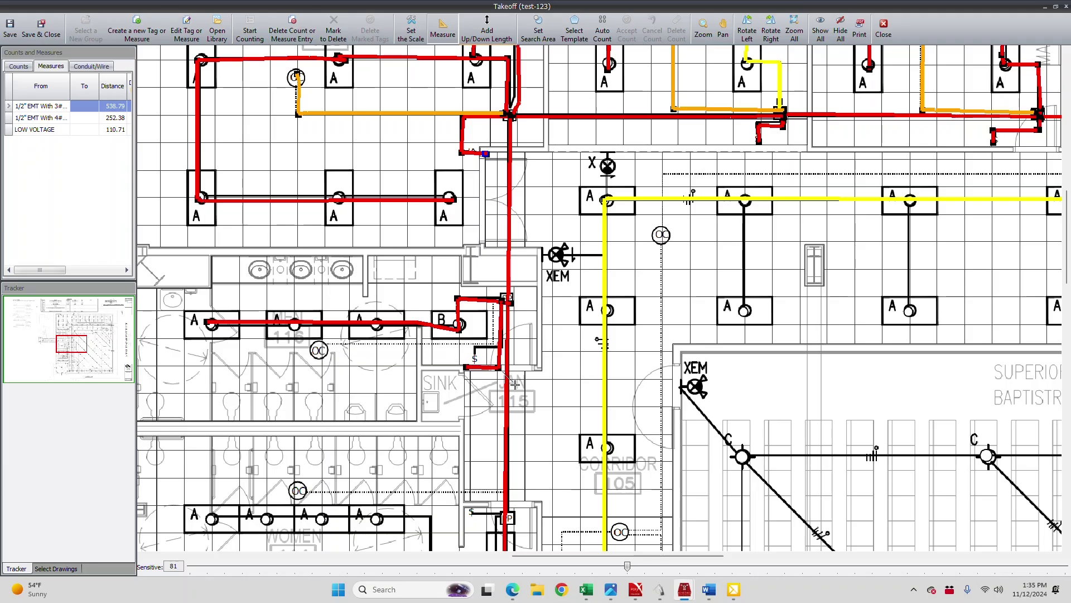
Measure the 3# runs in Women 114 from the PP box to the switch and through the A fixtures to the B fixture
{"action": "scroll", "coordinate": [514, 385], "scroll_direction": "down", "scroll_amount": 2}
{"action": "left_click", "coordinate": [468, 379]}
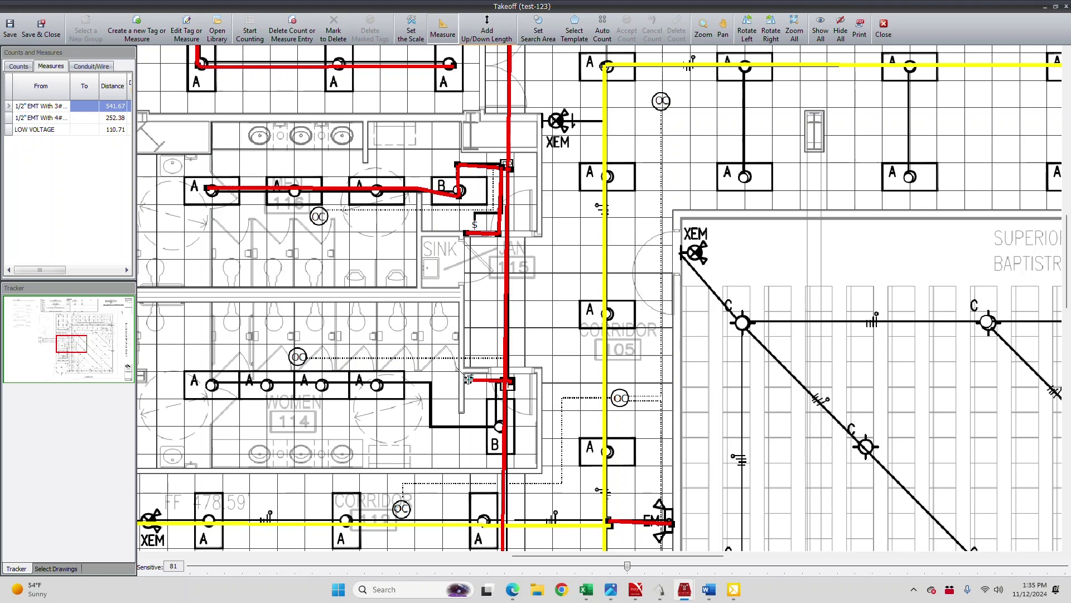
{"action": "left_click", "coordinate": [198, 379]}
{"action": "left_click", "coordinate": [429, 381]}
{"action": "left_click", "coordinate": [430, 426]}
{"action": "left_click", "coordinate": [499, 425]}
Measure the 3# runs at the upper end of Corridor 105 to the XEM fixture and the X exit fixture
{"action": "scroll", "coordinate": [472, 373], "scroll_direction": "down", "scroll_amount": 6}
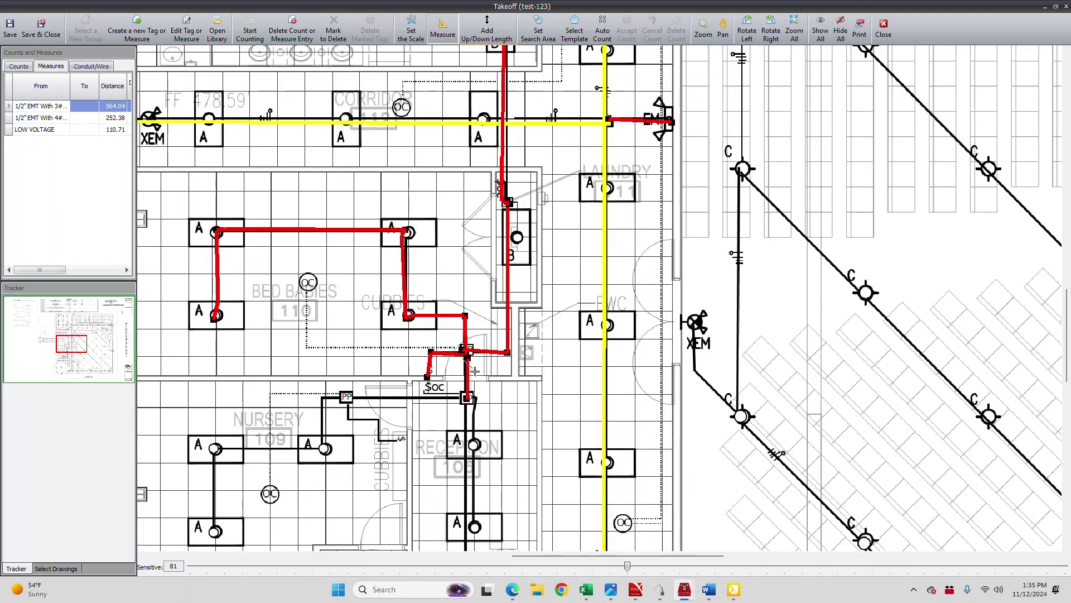
{"action": "scroll", "coordinate": [474, 371], "scroll_direction": "down", "scroll_amount": 3}
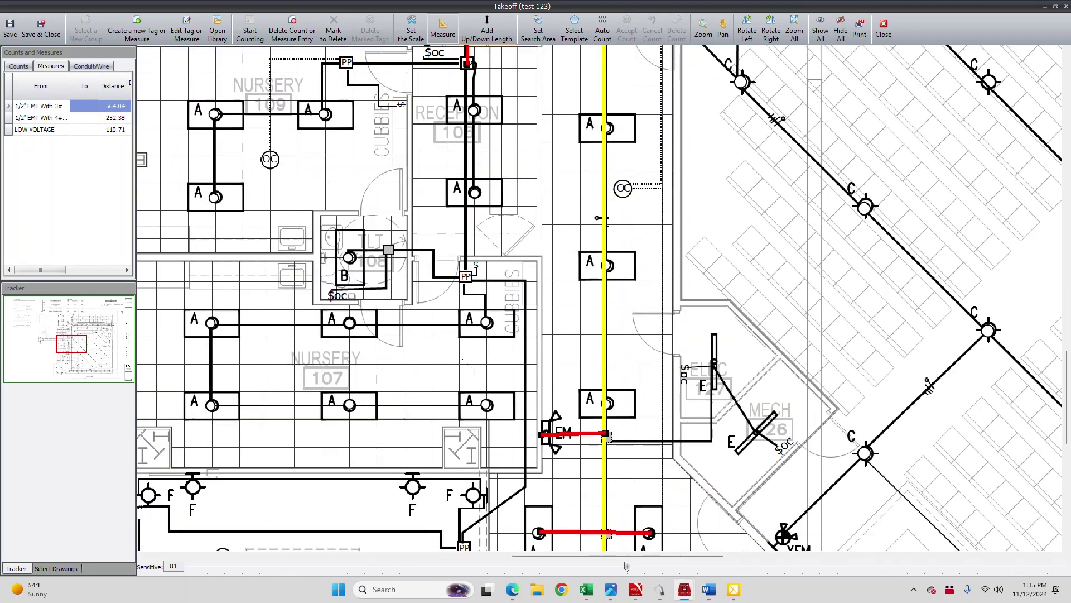
{"action": "scroll", "coordinate": [474, 370], "scroll_direction": "up", "scroll_amount": 10}
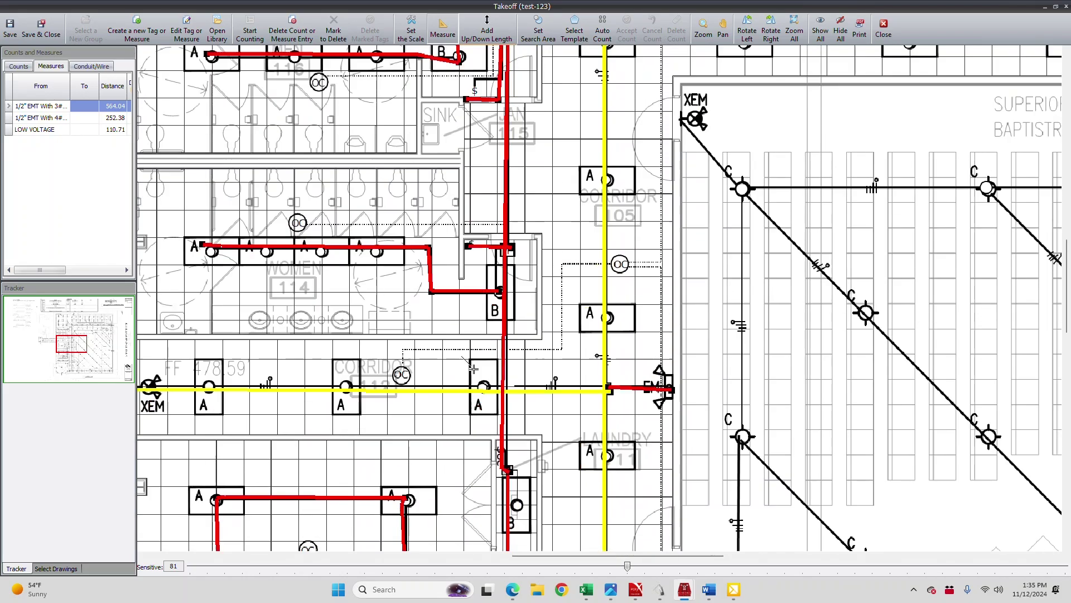
{"action": "scroll", "coordinate": [473, 369], "scroll_direction": "down", "scroll_amount": 1}
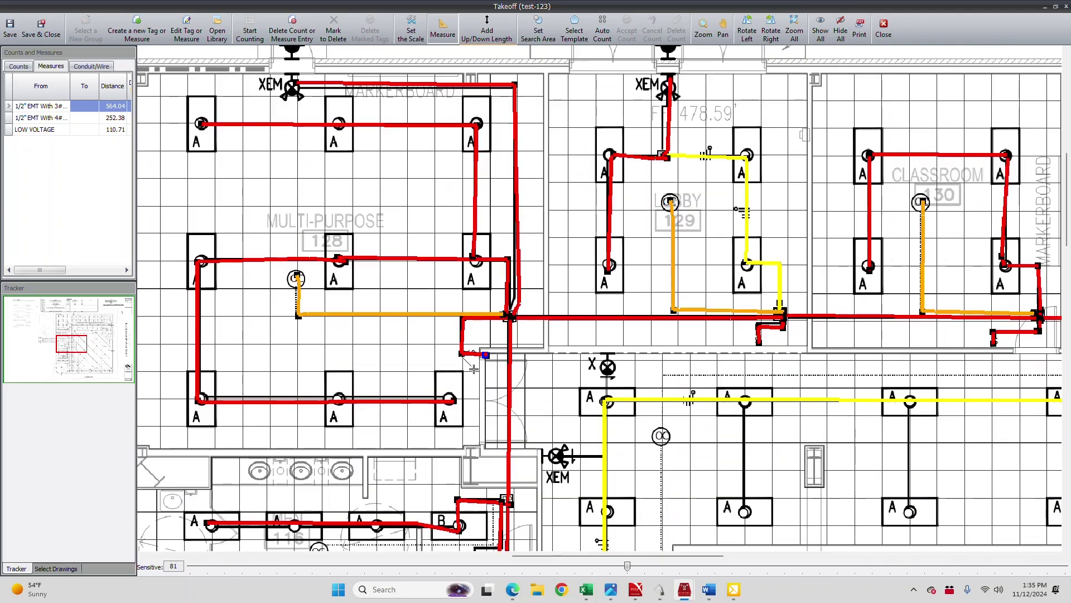
{"action": "scroll", "coordinate": [472, 369], "scroll_direction": "down", "scroll_amount": 2}
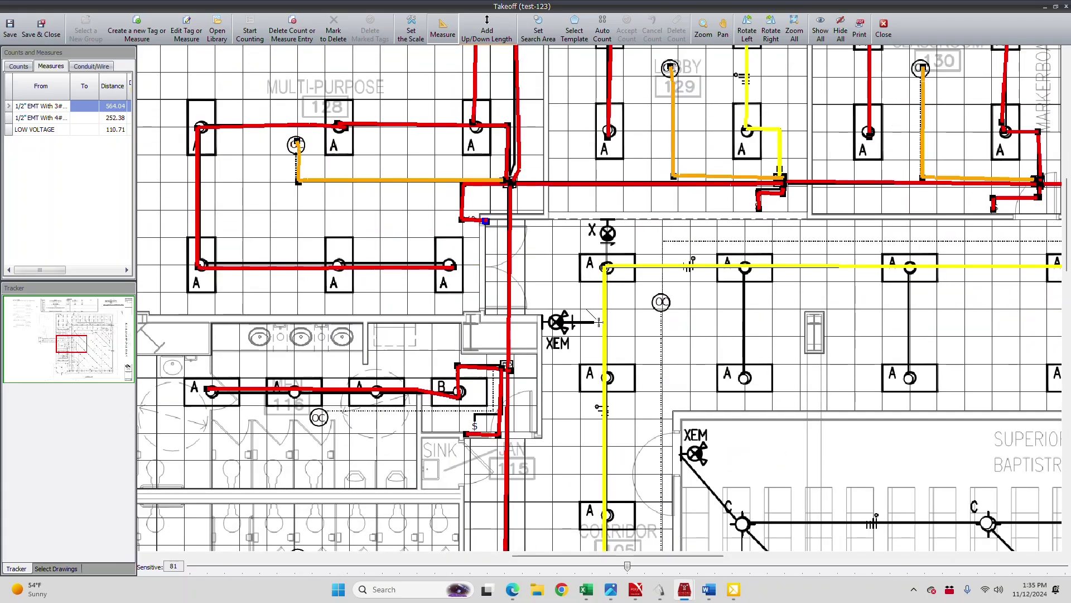
{"action": "left_click", "coordinate": [605, 322]}
{"action": "left_click", "coordinate": [608, 268]}
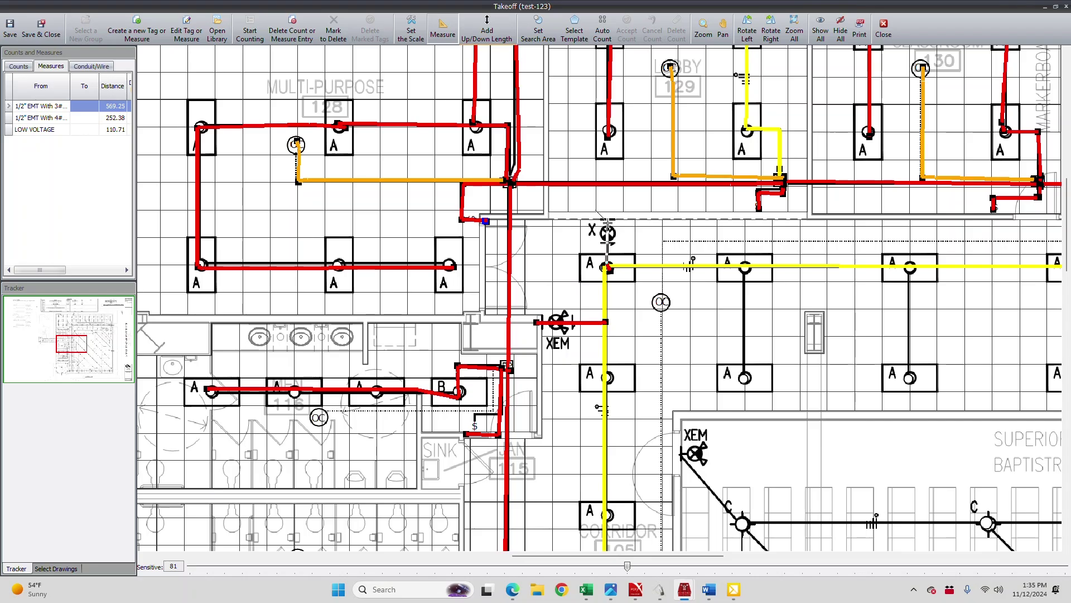
Measure the LOW VOLTAGE run from the OC sensor in Men 116 to the room's PP box
{"action": "left_click", "coordinate": [41, 130]}
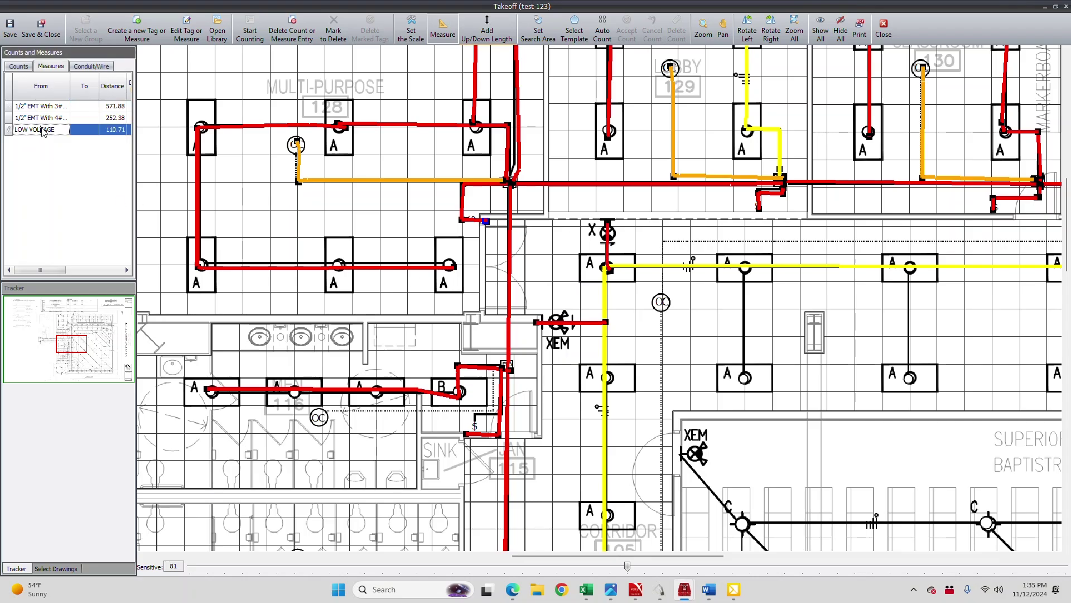
{"action": "left_click", "coordinate": [318, 416]}
{"action": "left_click", "coordinate": [495, 413]}
{"action": "left_click", "coordinate": [491, 367]}
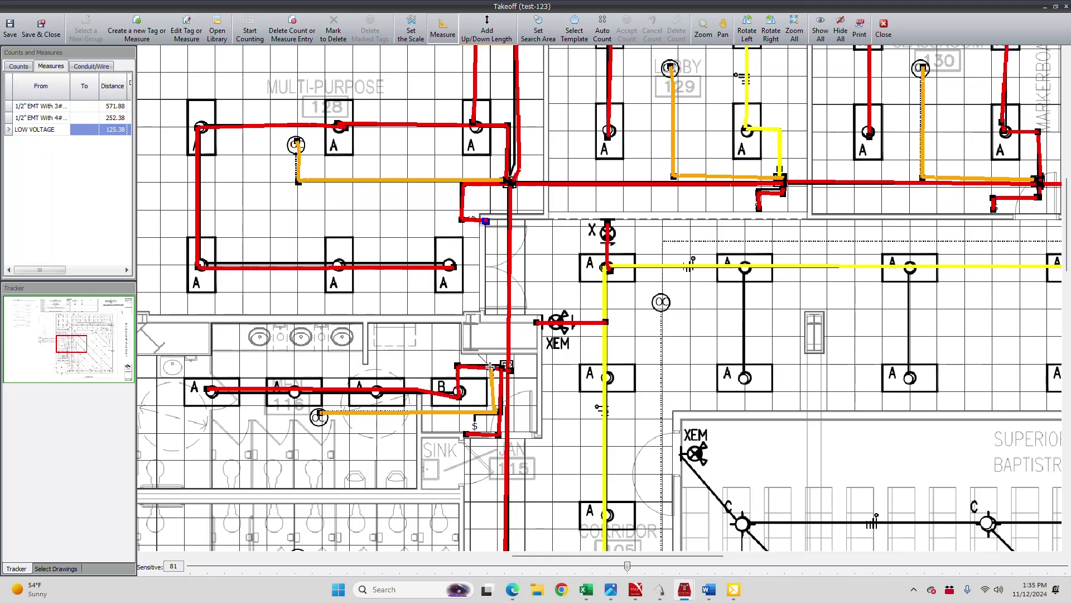
Measure the 3# runs from the upper to the lower A fixtures of the two pairs at the Corridor 105 end of Corridor 117
{"action": "scroll", "coordinate": [489, 372], "scroll_direction": "down", "scroll_amount": 2}
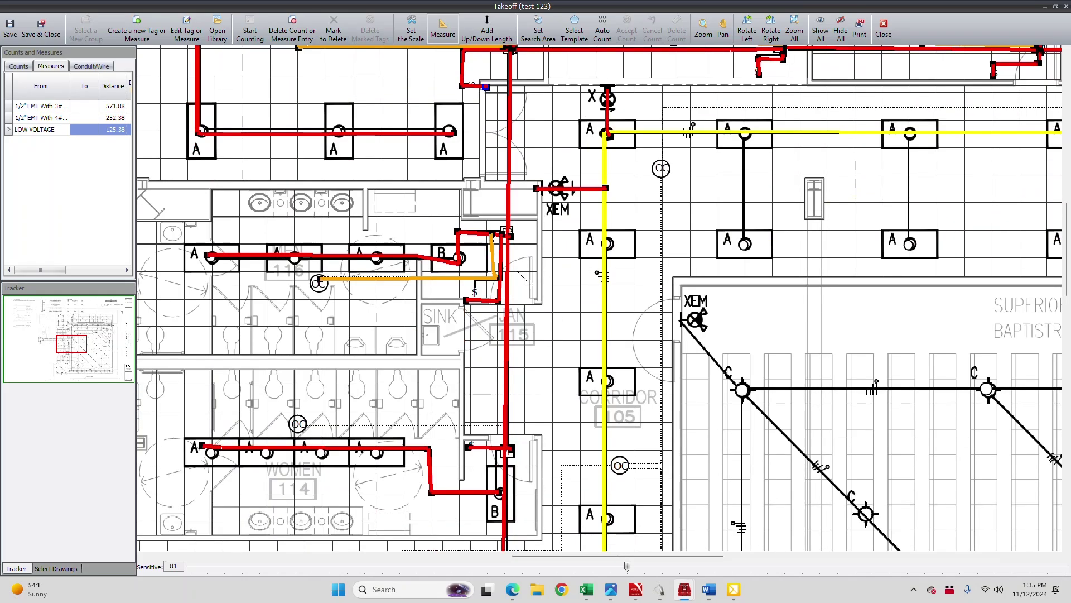
{"action": "scroll", "coordinate": [481, 318], "scroll_direction": "down", "scroll_amount": 2}
{"action": "scroll", "coordinate": [481, 318], "scroll_direction": "down", "scroll_amount": 2}
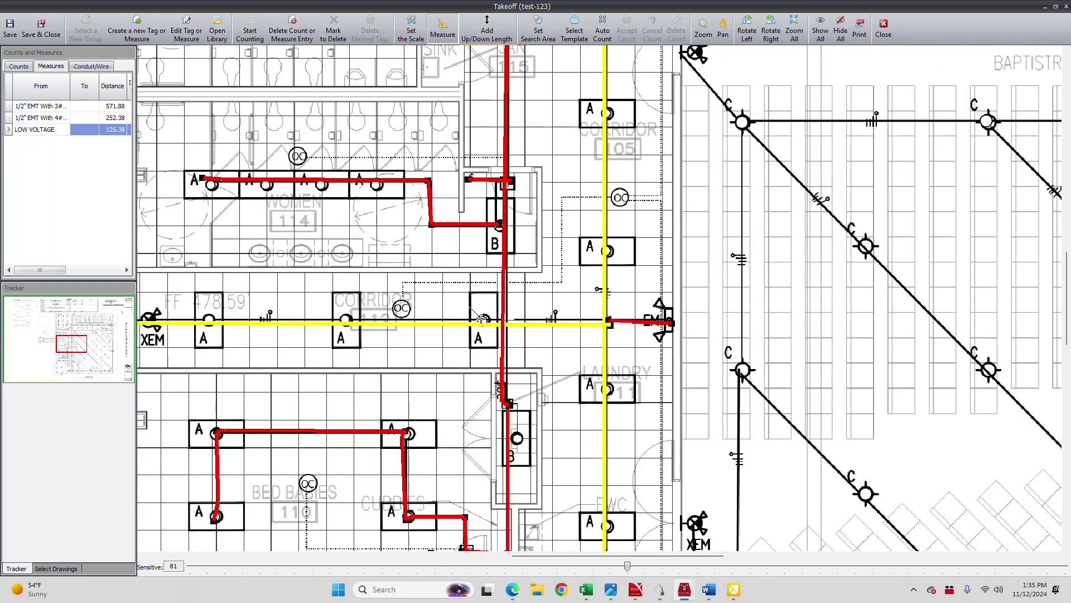
{"action": "scroll", "coordinate": [481, 318], "scroll_direction": "up", "scroll_amount": 4}
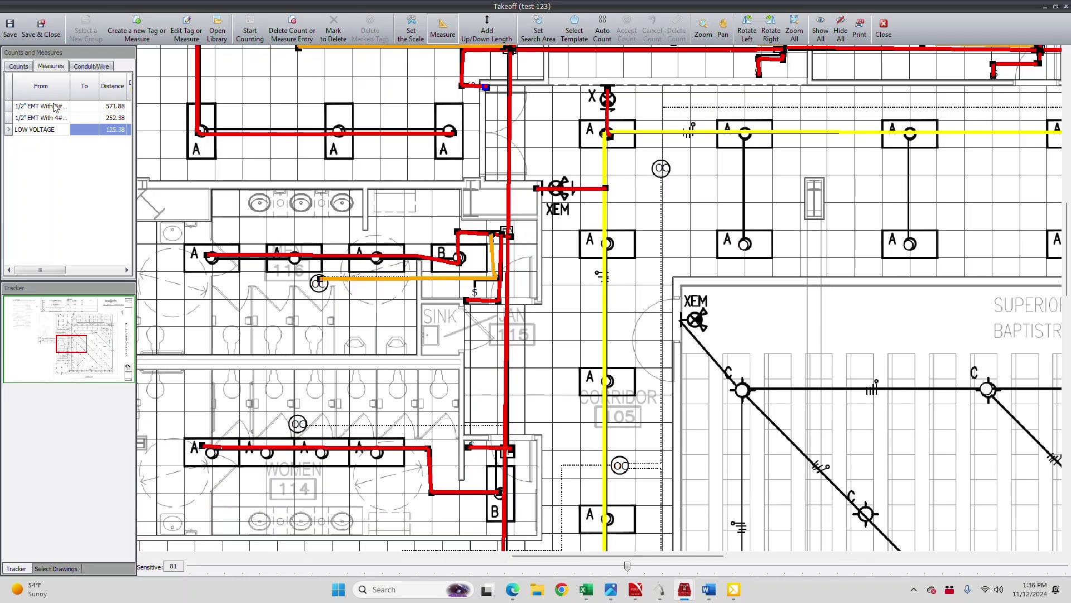
{"action": "left_click", "coordinate": [54, 106]}
{"action": "left_click", "coordinate": [745, 133]}
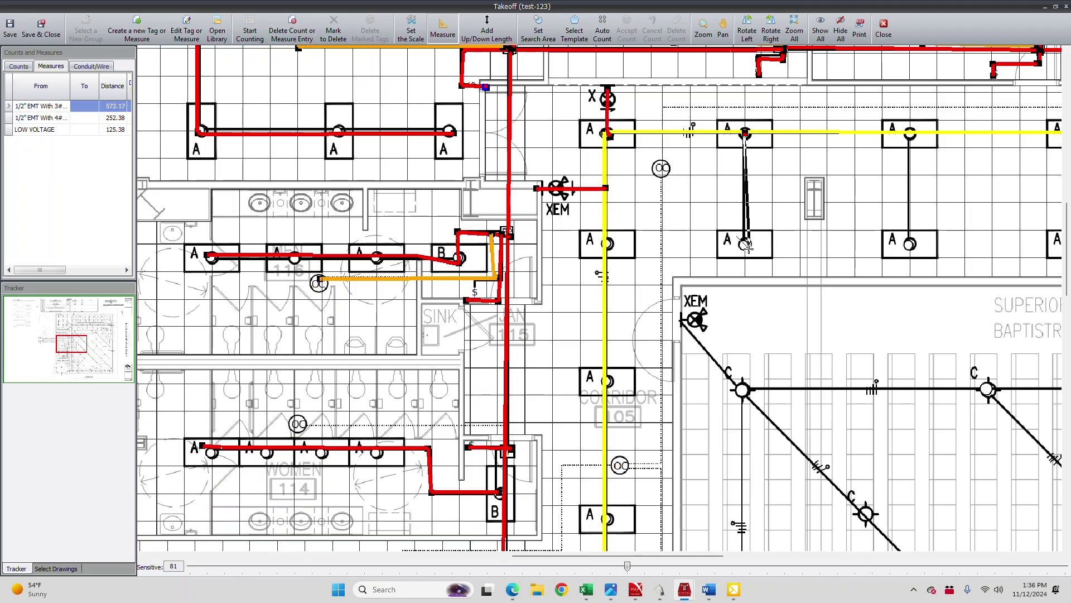
{"action": "left_click", "coordinate": [745, 244]}
{"action": "left_click", "coordinate": [910, 133]}
{"action": "left_click", "coordinate": [911, 244]}
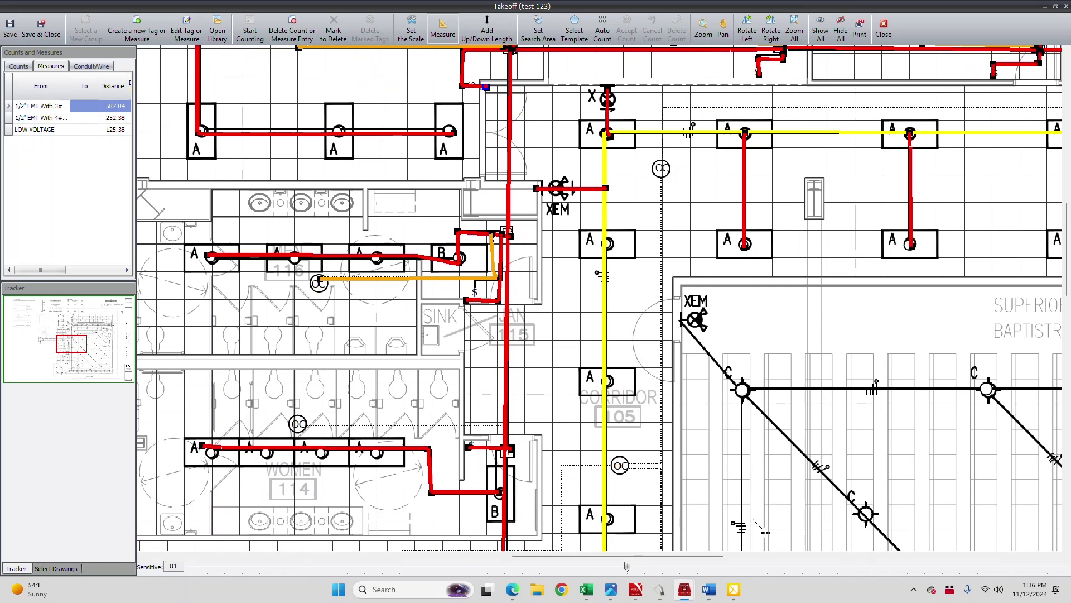
Measure the 3# runs between the next pair of A fixtures in Corridor 117 and from the adjacent junction box to the EM fixture
{"action": "mouse_move", "coordinate": [715, 556]}
{"action": "left_mouse_down"}
{"action": "mouse_move", "coordinate": [845, 557]}
{"action": "mouse_move", "coordinate": [887, 537]}
{"action": "left_mouse_up"}
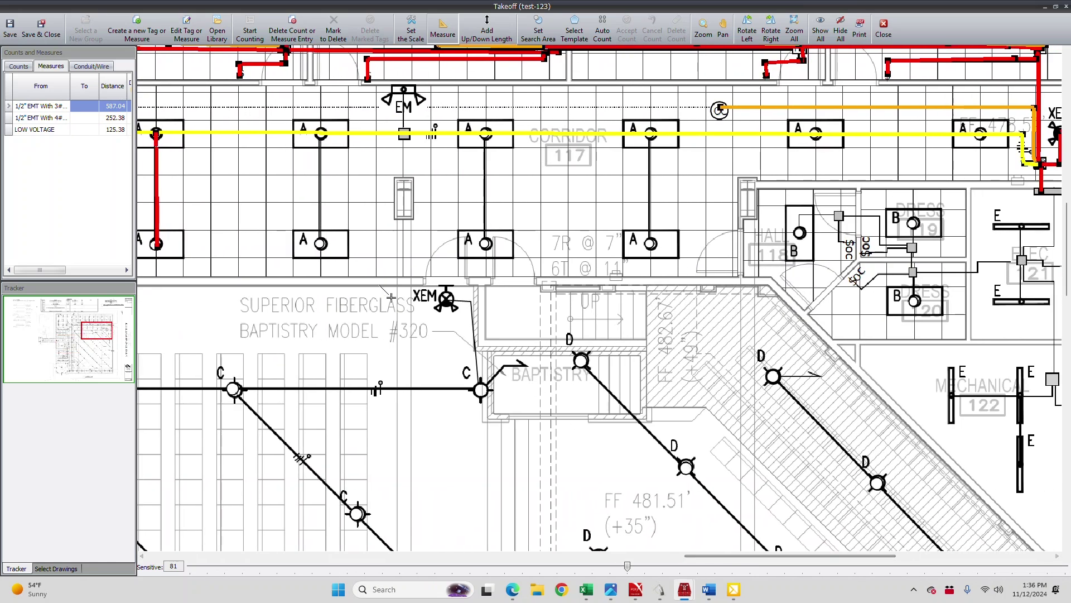
{"action": "left_click", "coordinate": [317, 132]}
{"action": "left_click", "coordinate": [319, 243]}
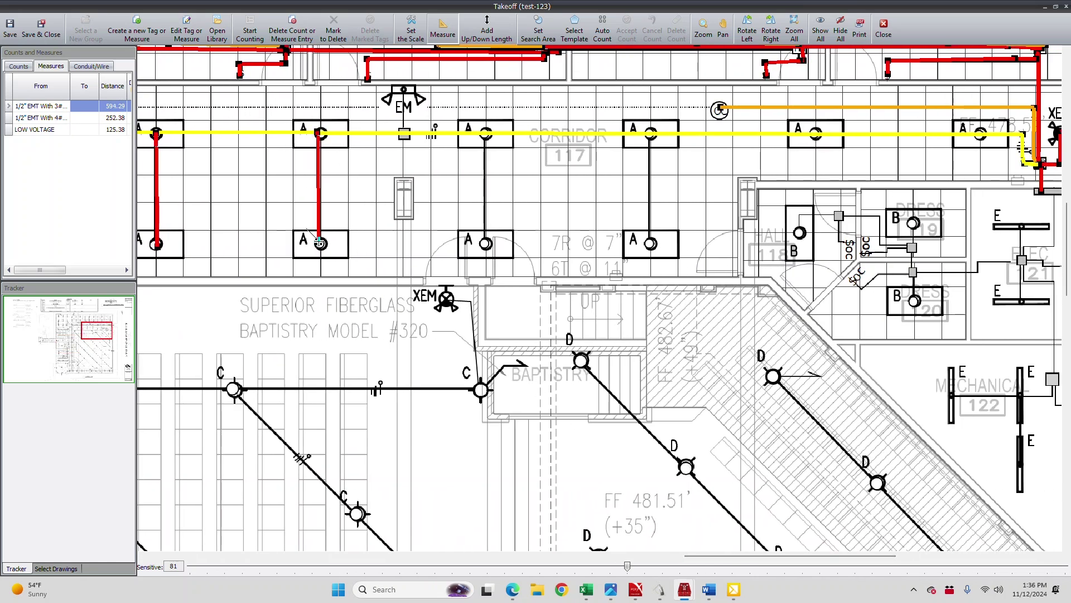
{"action": "left_click", "coordinate": [404, 134]}
{"action": "left_click", "coordinate": [403, 89]}
Measure the 3# runs between the upper and lower A fixtures of the last two pairs in Corridor 117
{"action": "left_click", "coordinate": [483, 134]}
{"action": "left_click", "coordinate": [485, 250]}
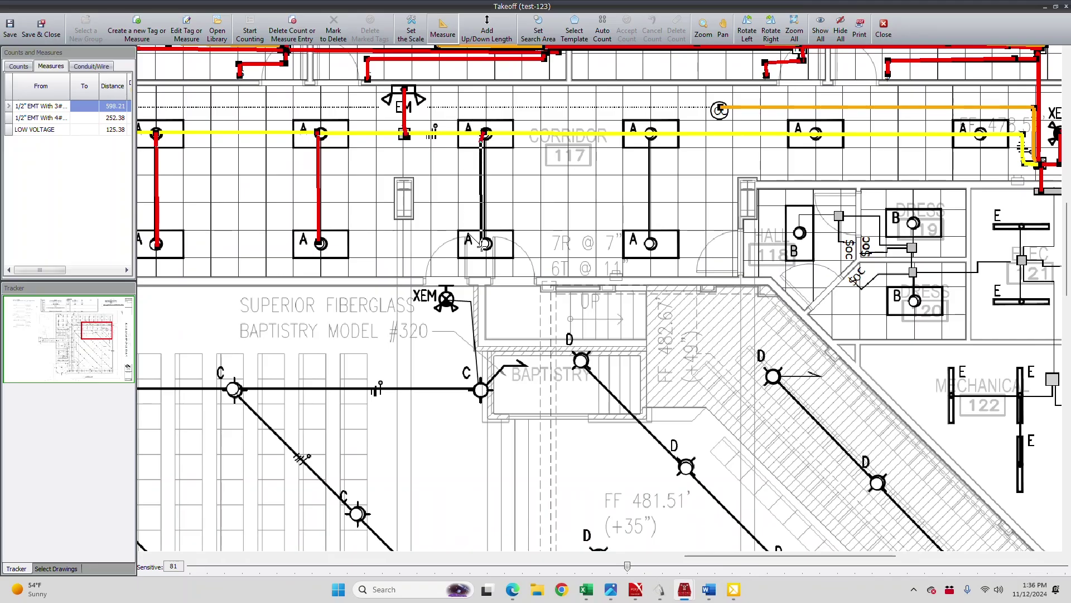
{"action": "left_click", "coordinate": [649, 134]}
{"action": "left_click", "coordinate": [644, 250]}
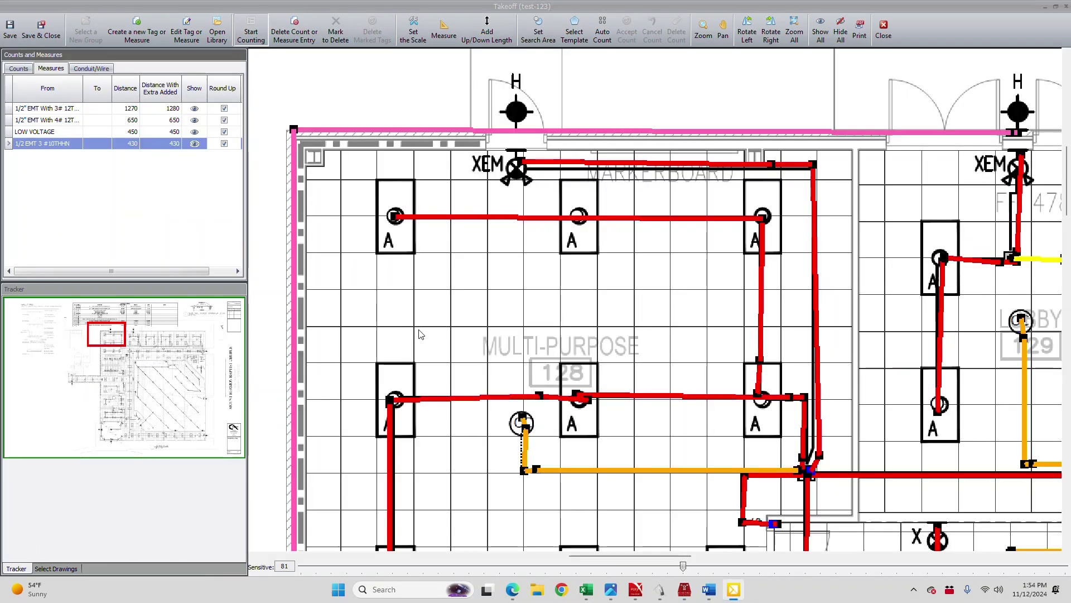
Examine the finished 3#, 4#, low voltage and 1/2 EMT 3 #10THHN measurement runs across the whole lighting plan
{"action": "scroll", "coordinate": [446, 321], "scroll_direction": "down", "scroll_amount": 3}
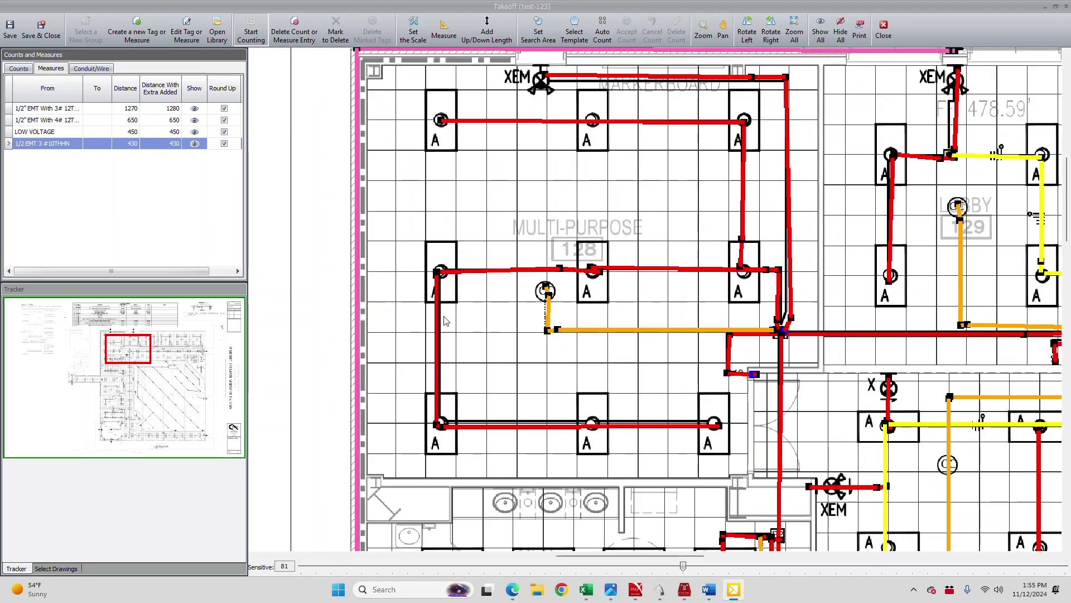
{"action": "scroll", "coordinate": [442, 323], "scroll_direction": "down", "scroll_amount": 2}
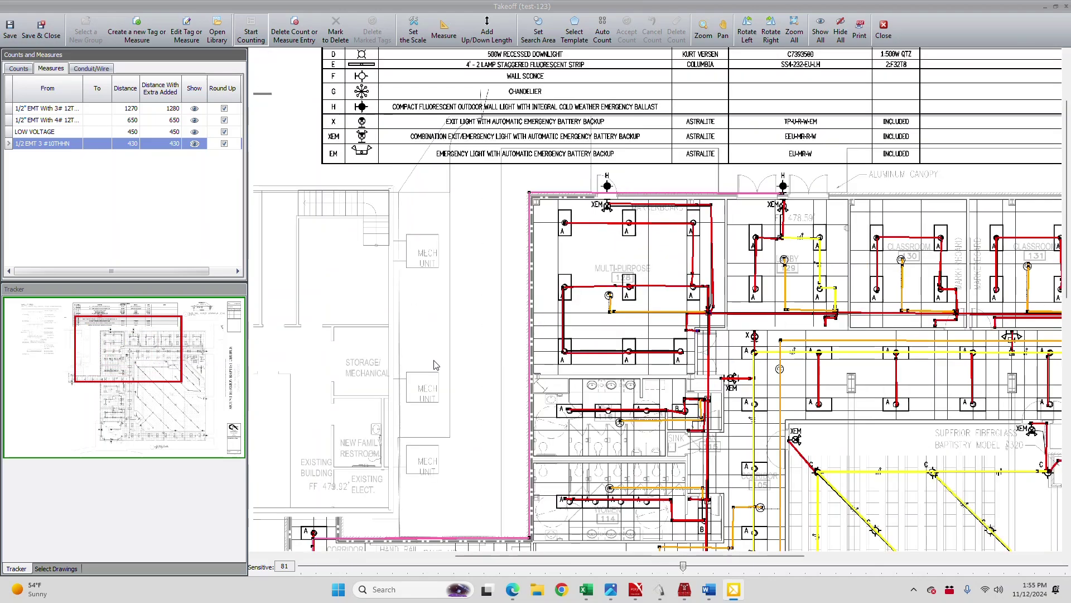
{"action": "left_click_drag", "start_coordinate": [511, 557], "coordinate": [665, 558]}
{"action": "scroll", "coordinate": [646, 375], "scroll_direction": "down", "scroll_amount": 7}
{"action": "scroll", "coordinate": [645, 375], "scroll_direction": "up", "scroll_amount": 4}
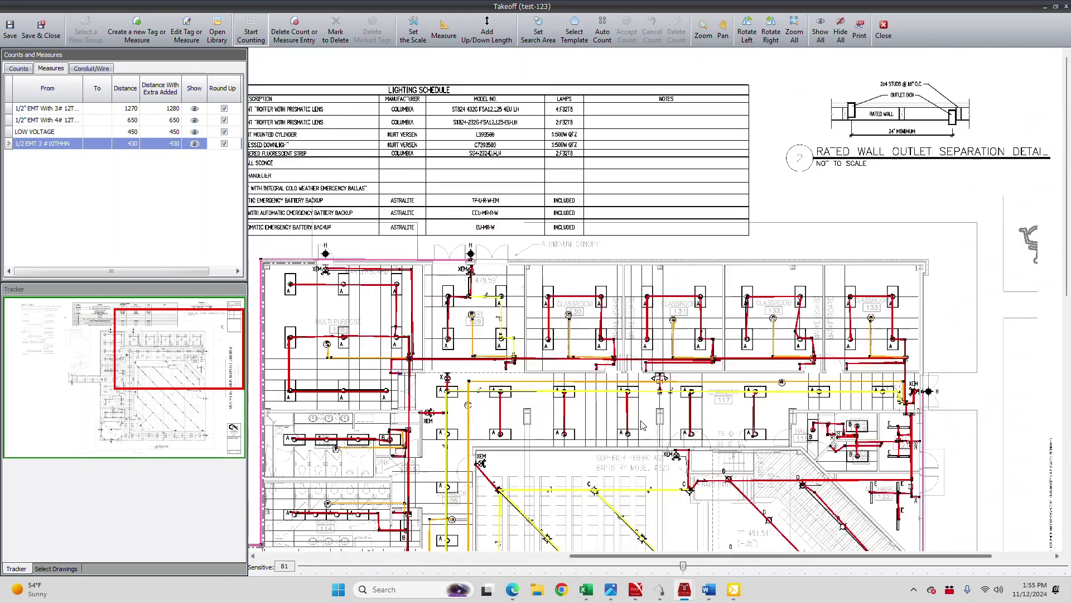
{"action": "scroll", "coordinate": [641, 424], "scroll_direction": "left", "scroll_amount": 3}
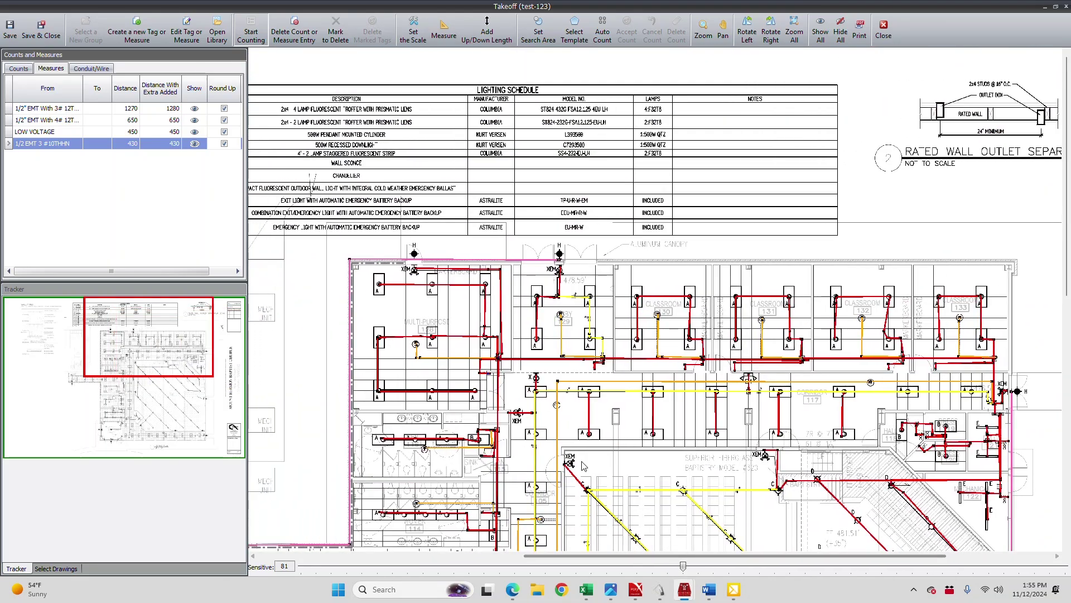
{"action": "scroll", "coordinate": [657, 297], "scroll_direction": "up", "scroll_amount": 3}
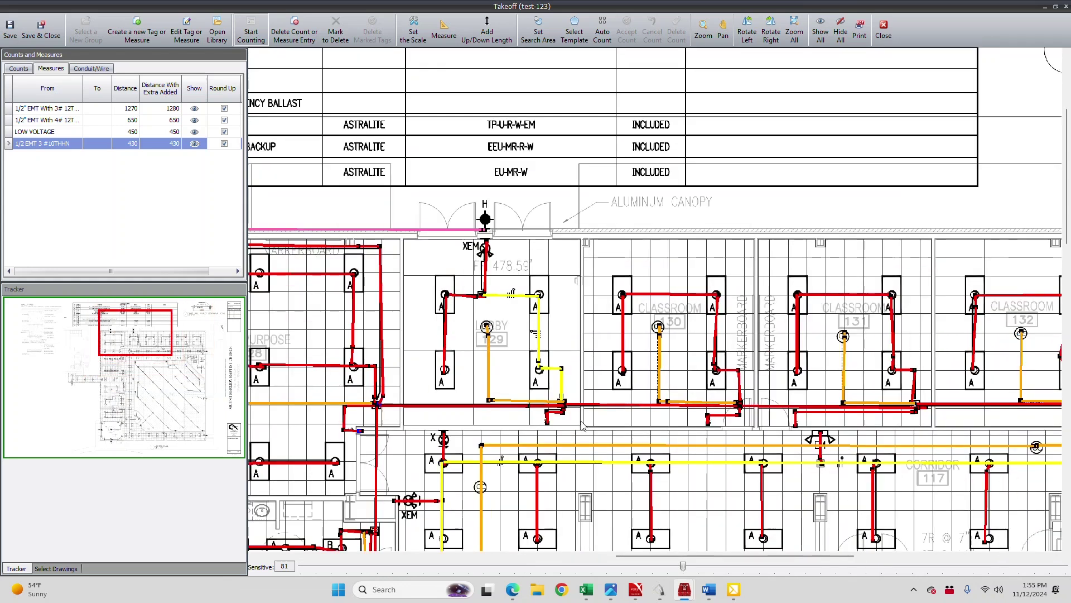
{"action": "left_click_drag", "start_coordinate": [637, 557], "coordinate": [568, 557]}
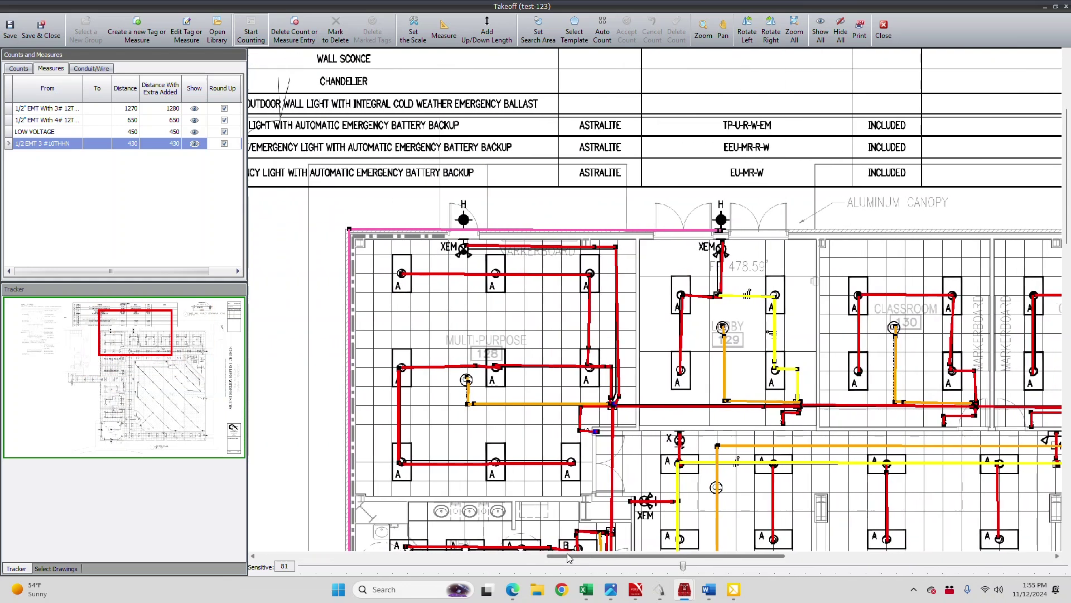
Save and close the takeoff and open the project's lighting assemblies
{"action": "left_click", "coordinate": [42, 28]}
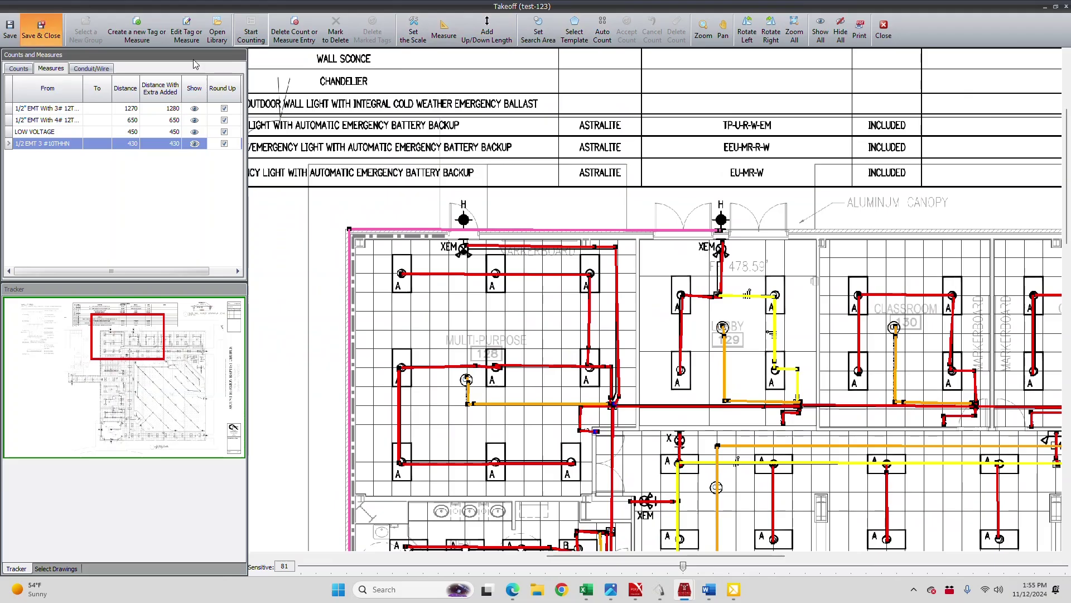
{"action": "left_click", "coordinate": [536, 51]}
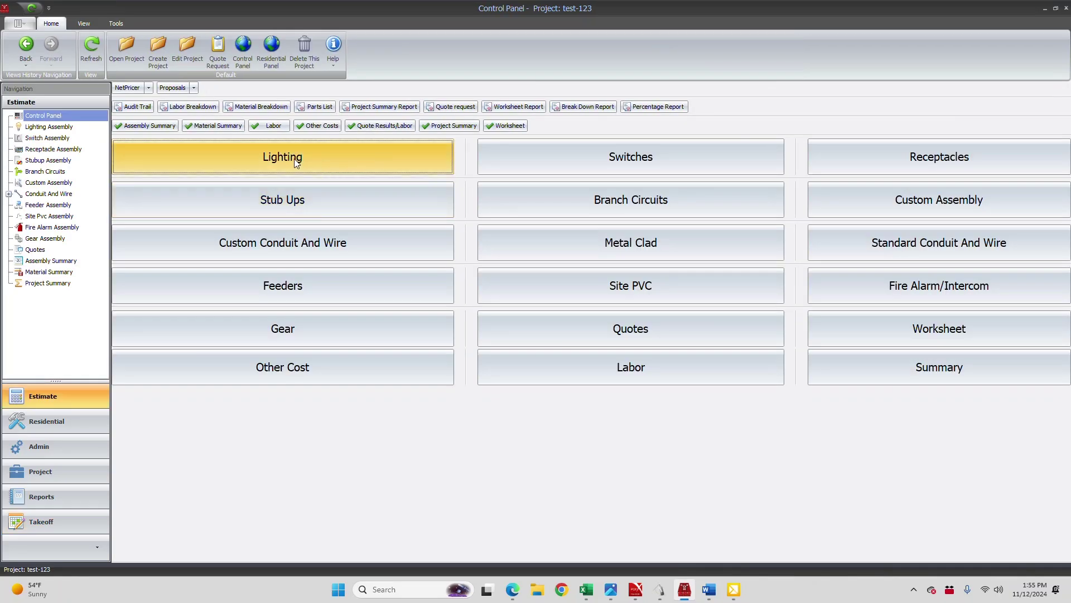
{"action": "left_click", "coordinate": [294, 158]}
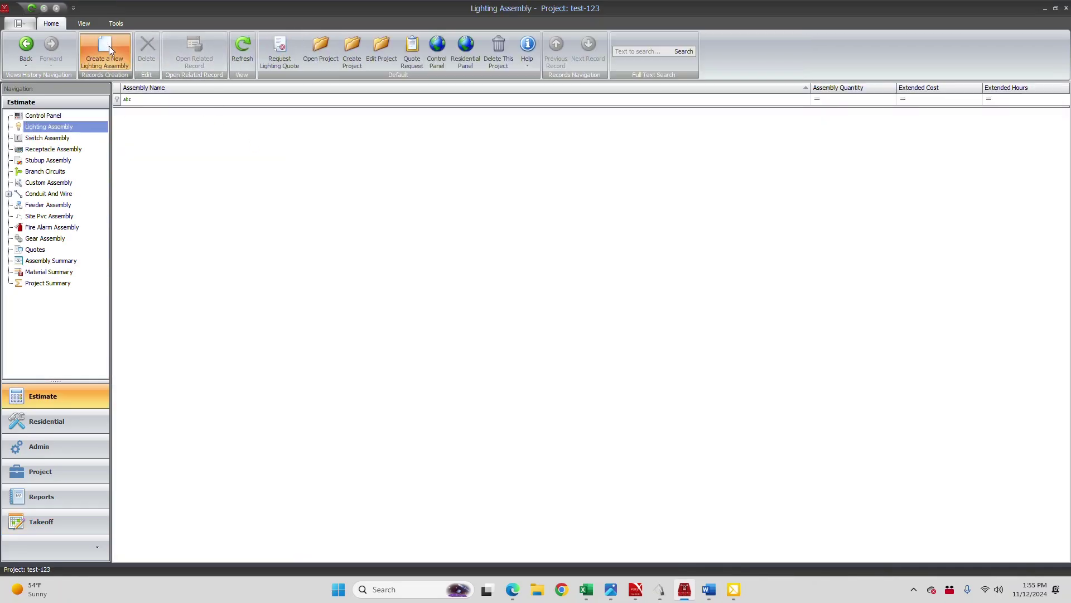
Create and save a lighting assembly containing all the takeoff's Lights counts, tags A through OC, and show its assembly details
{"action": "left_click", "coordinate": [106, 53]}
{"action": "left_click", "coordinate": [449, 109]}
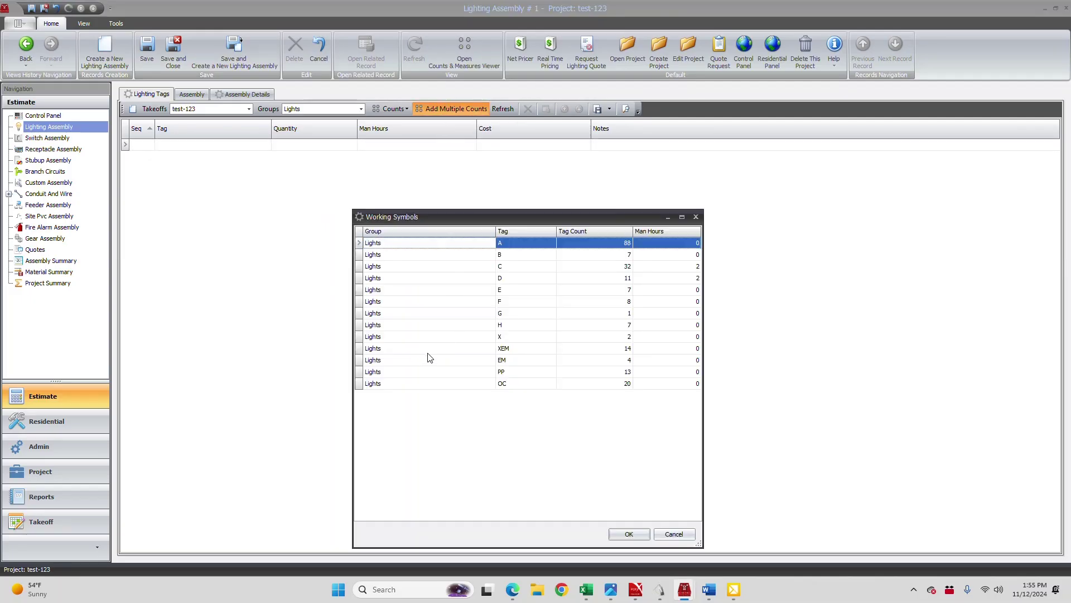
{"action": "left_click", "coordinate": [413, 388], "text": "shift"}
{"action": "left_click", "coordinate": [627, 534]}
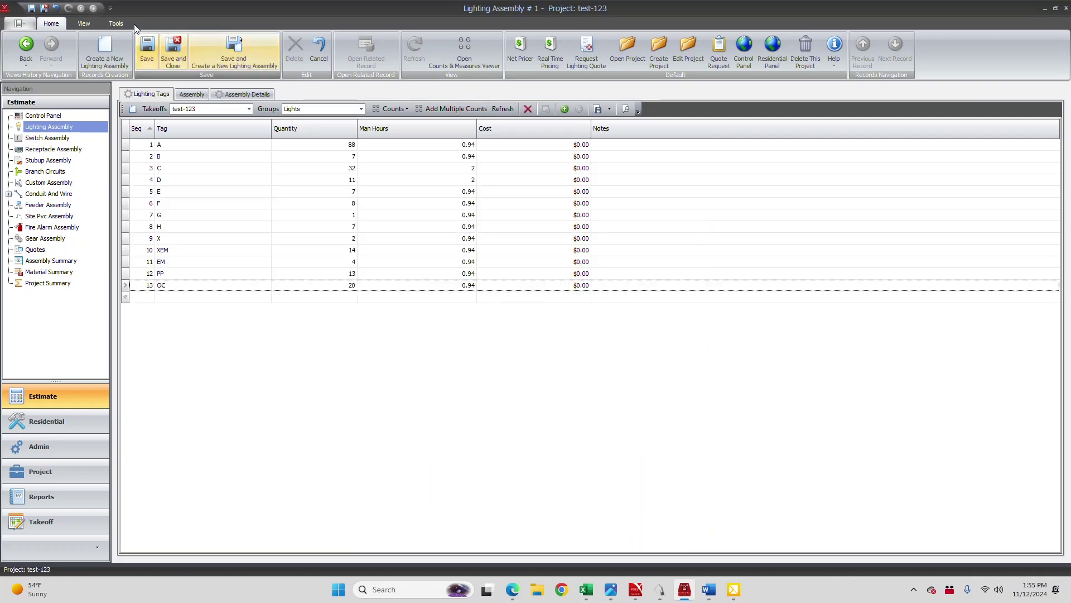
{"action": "left_click", "coordinate": [147, 48]}
{"action": "left_click", "coordinate": [259, 95]}
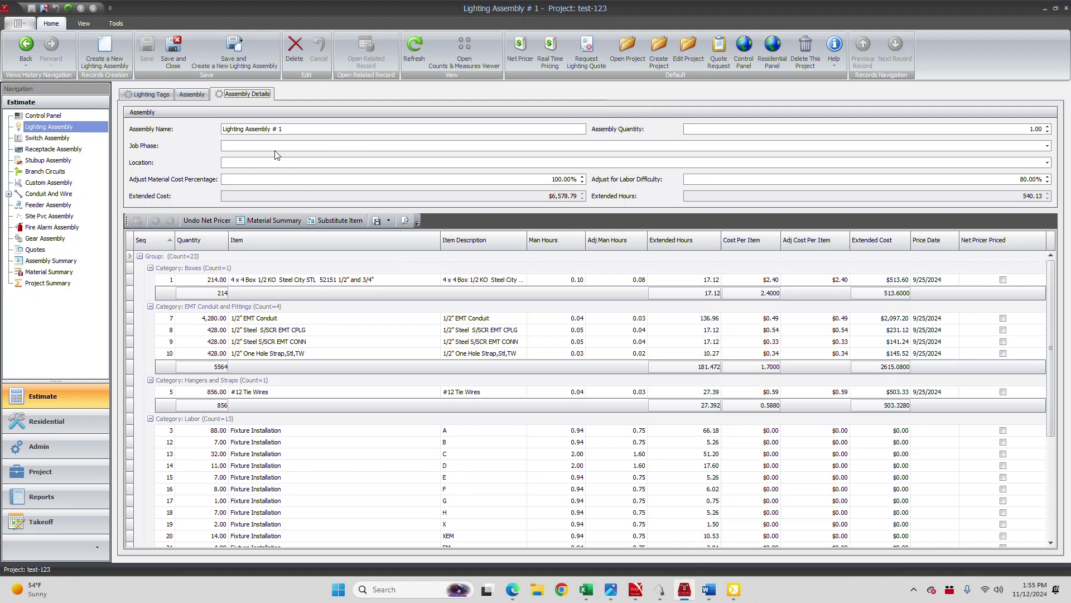
Start a new branch circuit assembly and show the takeoff's measures in the Counts and Measures Viewer, clear of the Length column
{"action": "left_click", "coordinate": [743, 51]}
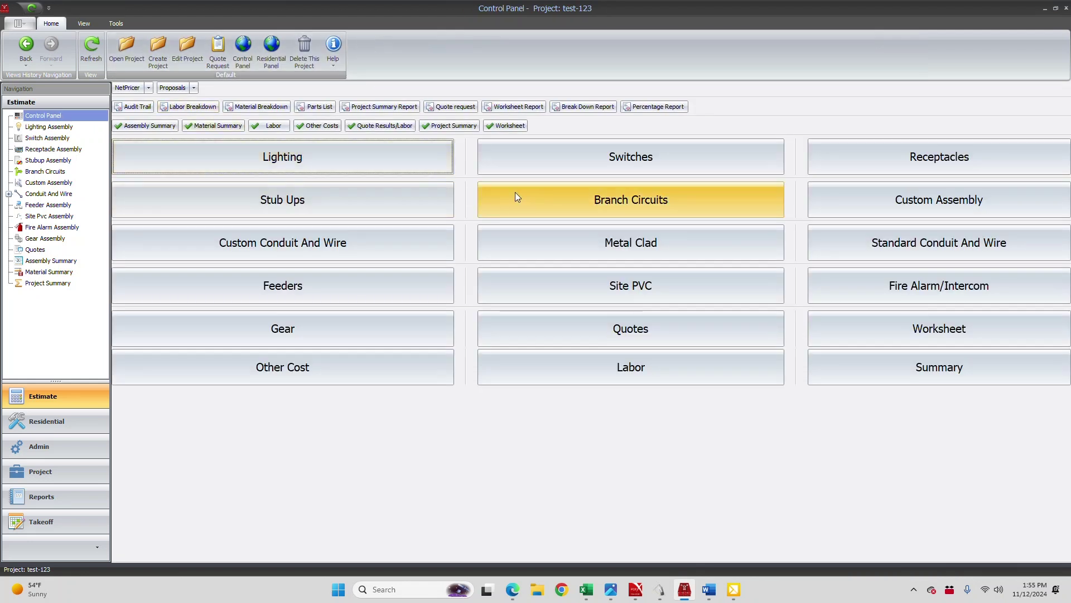
{"action": "left_click", "coordinate": [520, 194]}
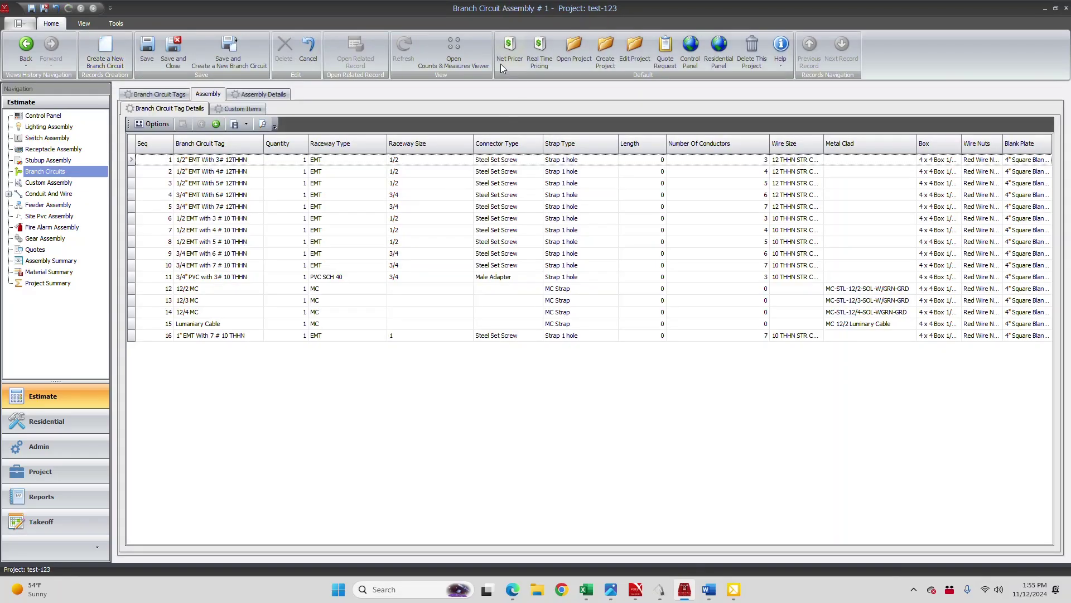
{"action": "left_click", "coordinate": [452, 45]}
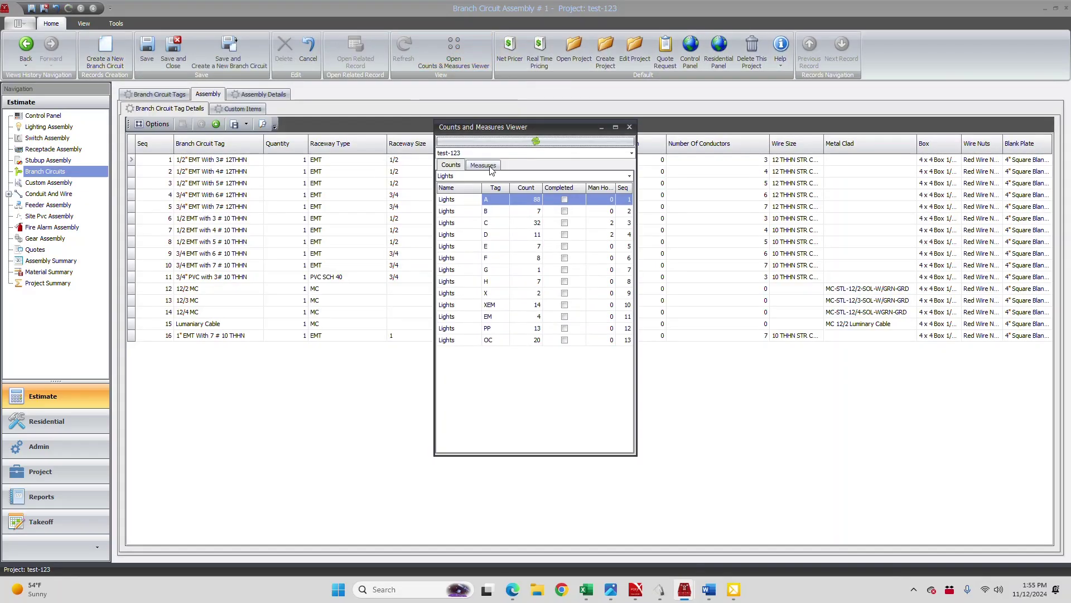
{"action": "left_click", "coordinate": [483, 167]}
{"action": "left_click_drag", "start_coordinate": [467, 181], "coordinate": [511, 181]}
{"action": "left_click_drag", "start_coordinate": [550, 132], "coordinate": [391, 209]}
Set the 1/2" EMT branch circuit lengths to 1,280 for 3# 12THHN and 650 for 4# 12THHN, marking both measures completed
{"action": "left_click", "coordinate": [636, 160]}
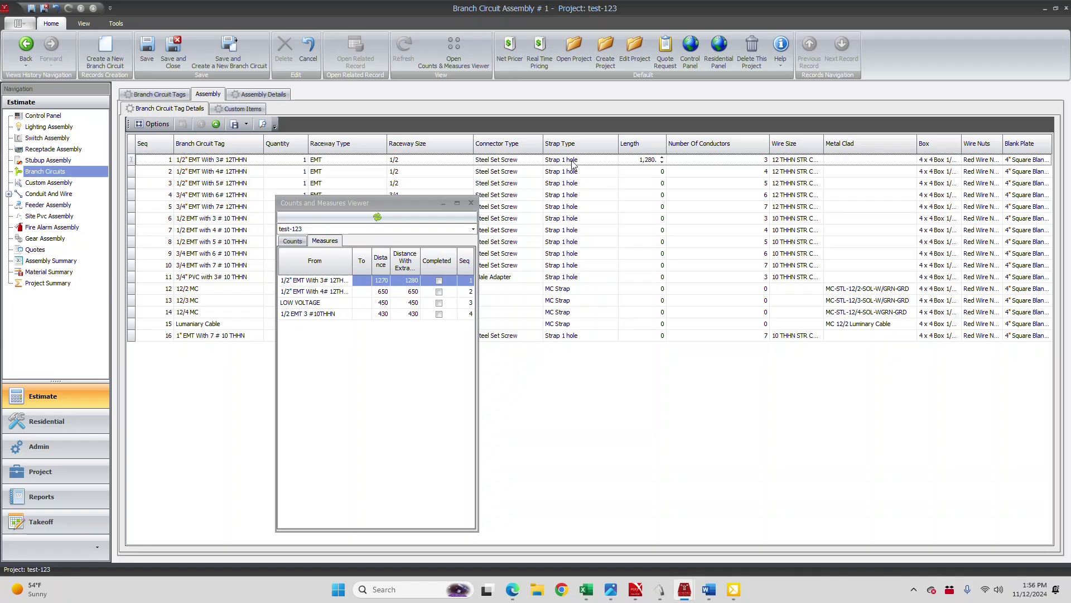
{"action": "left_click", "coordinate": [439, 280]}
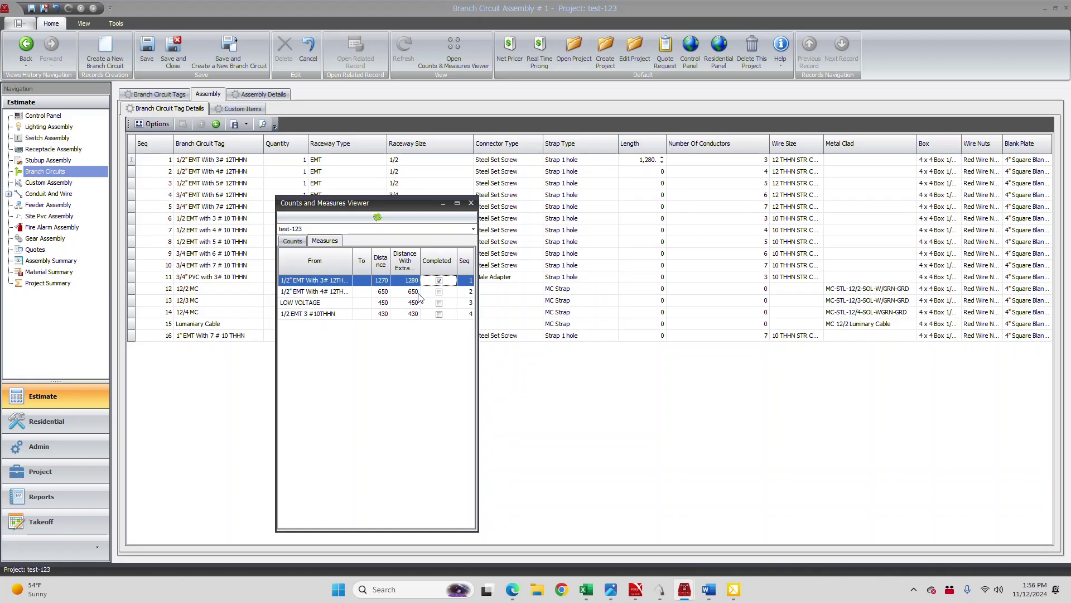
{"action": "left_click", "coordinate": [645, 176]}
{"action": "left_click", "coordinate": [644, 173]}
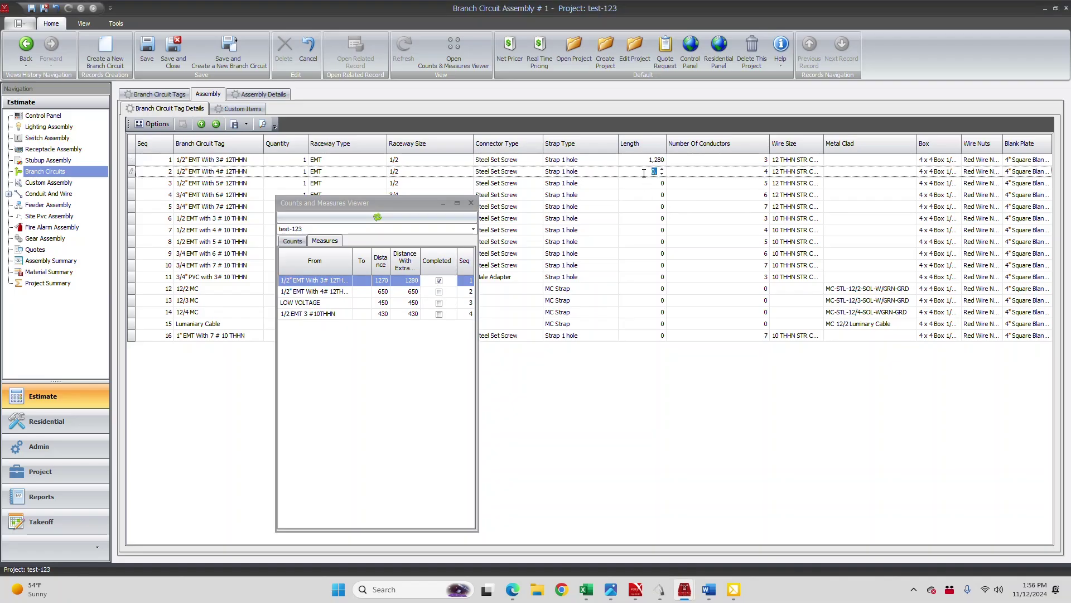
{"action": "left_click", "coordinate": [439, 292]}
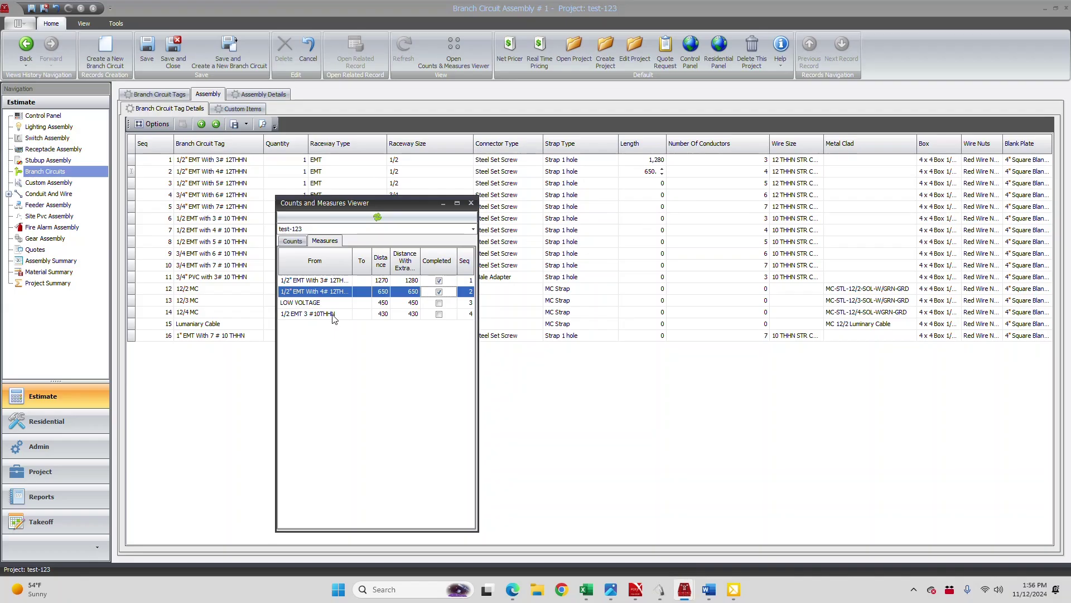
Set the 1/2 EMT with 3 # 10 THHN length to 430 with its measure marked completed, and save the branch circuit assembly
{"action": "left_click", "coordinate": [439, 315]}
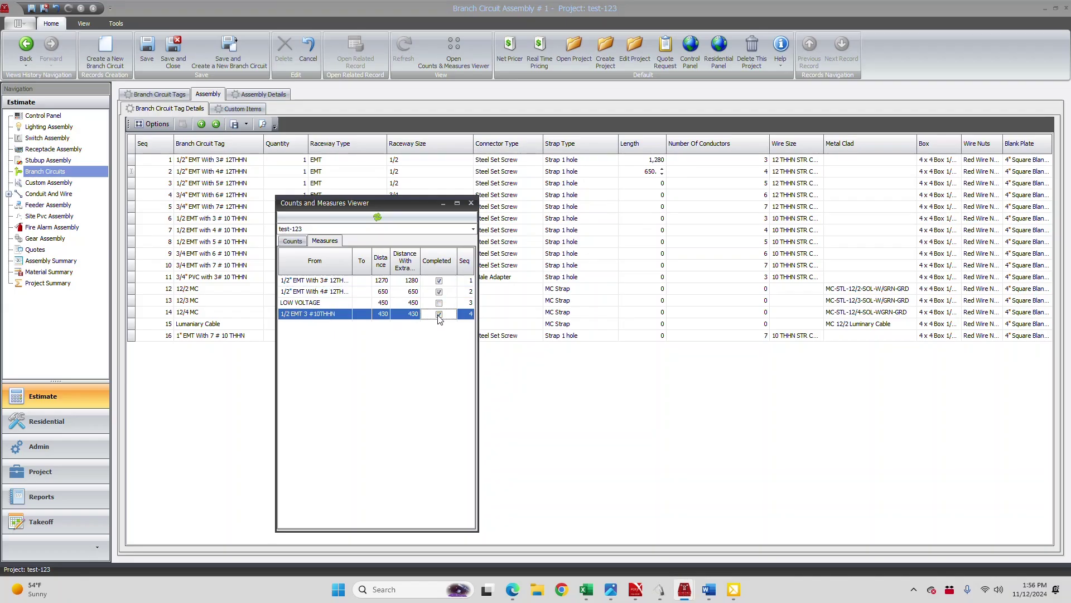
{"action": "left_click_drag", "start_coordinate": [401, 209], "coordinate": [364, 298]}
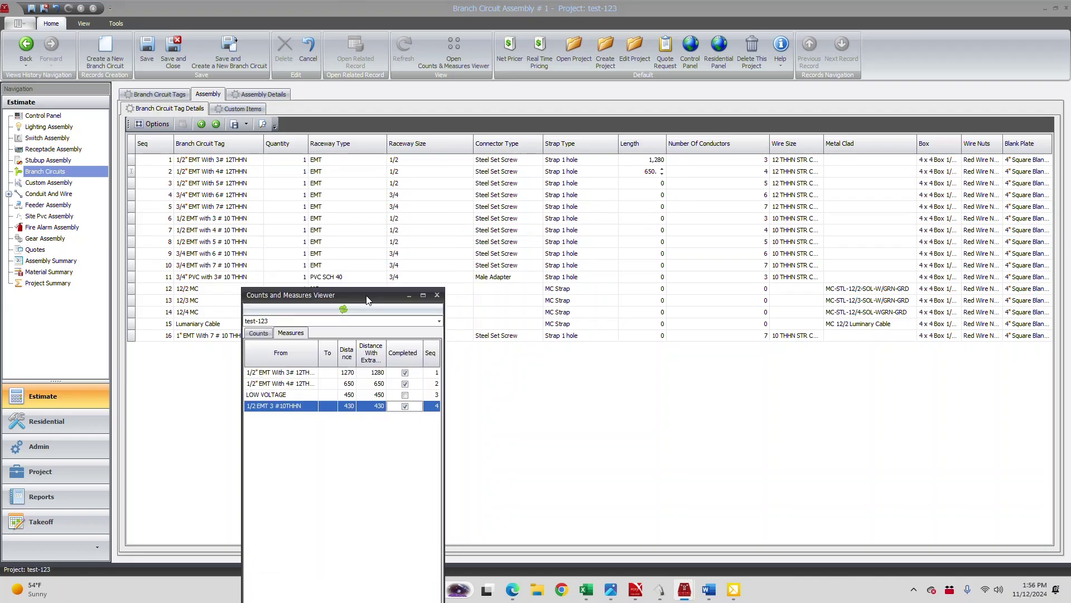
{"action": "left_click", "coordinate": [646, 218]}
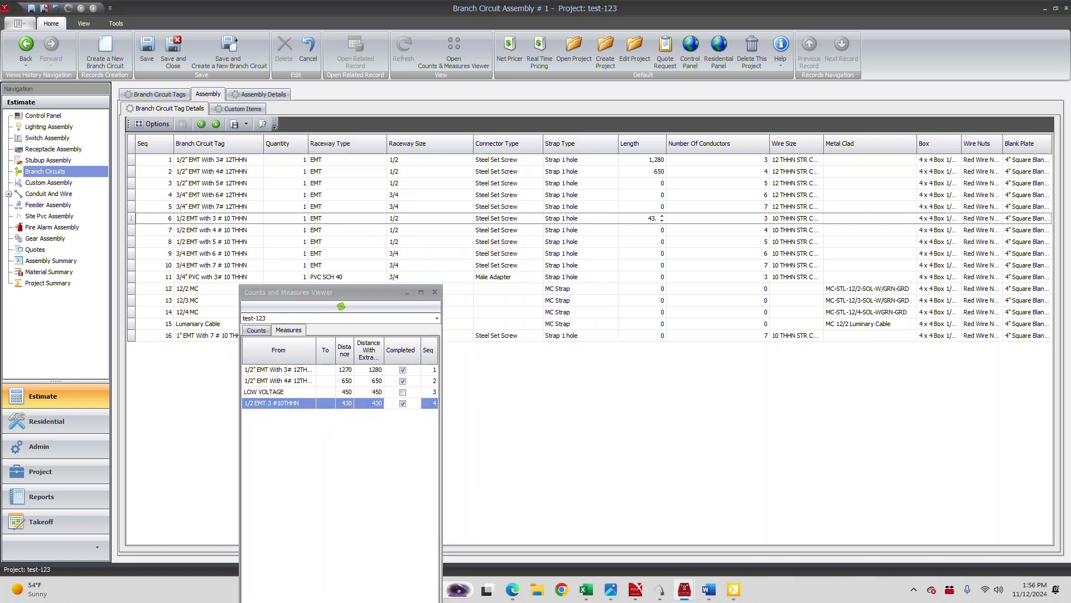
{"action": "left_click", "coordinate": [148, 47]}
Close the measures viewer and rename the branch circuit assembly to "Lighting Branch Circuit Assembly # 1" in its details
{"action": "left_click", "coordinate": [259, 94]}
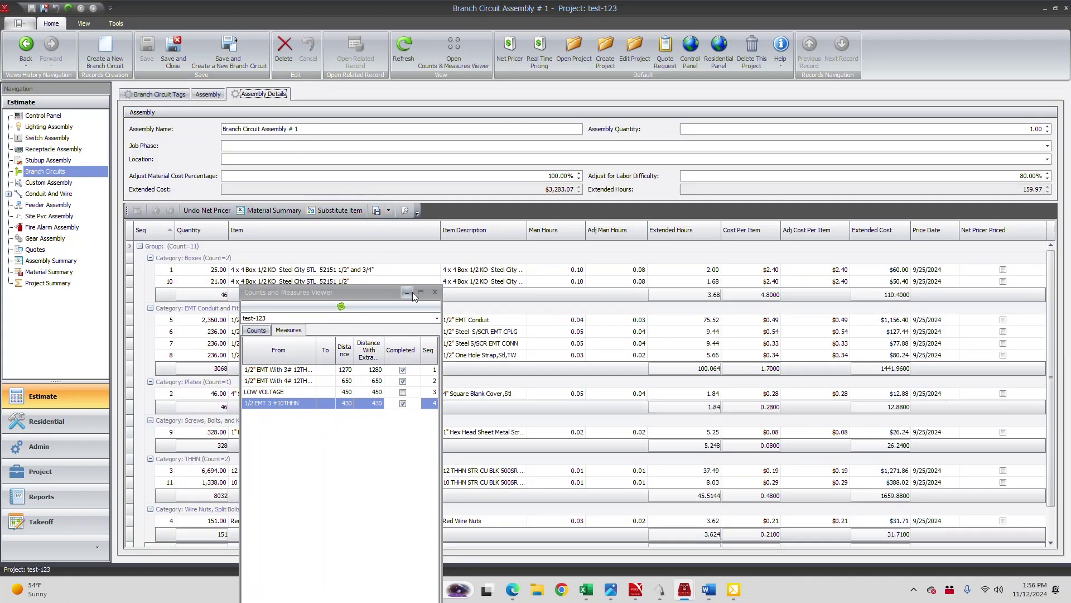
{"action": "left_click", "coordinate": [435, 292]}
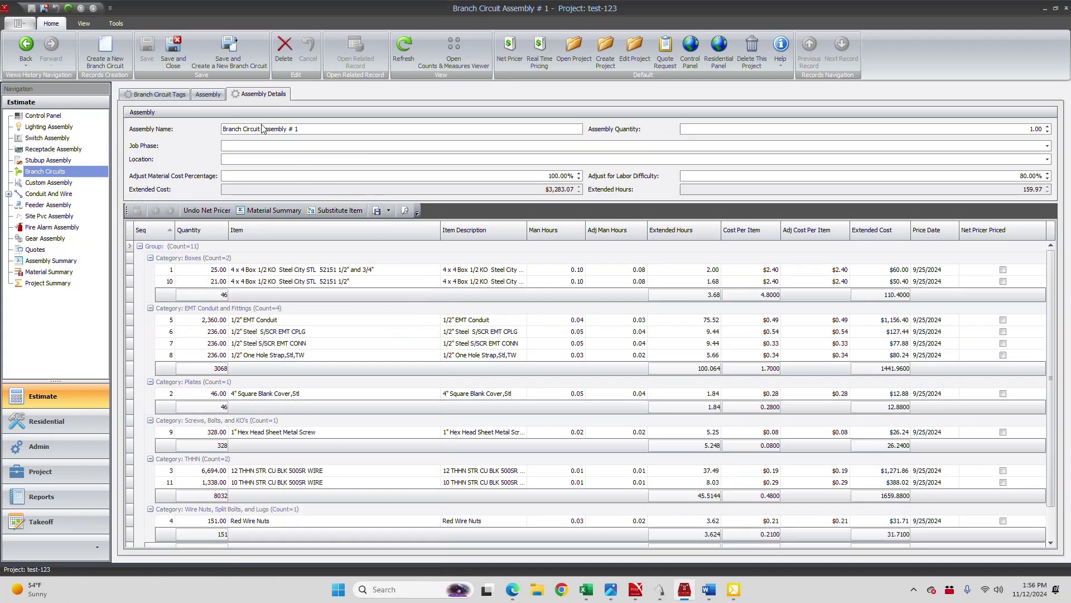
{"action": "left_click", "coordinate": [223, 128]}
{"action": "type", "text": "Light"}
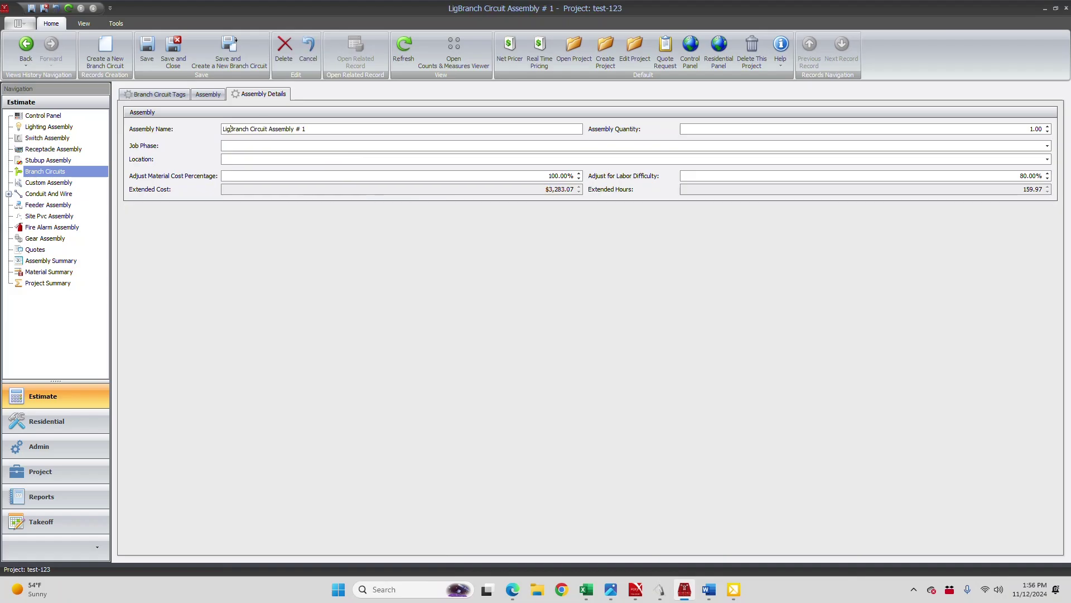
{"action": "type", "text": "ing"}
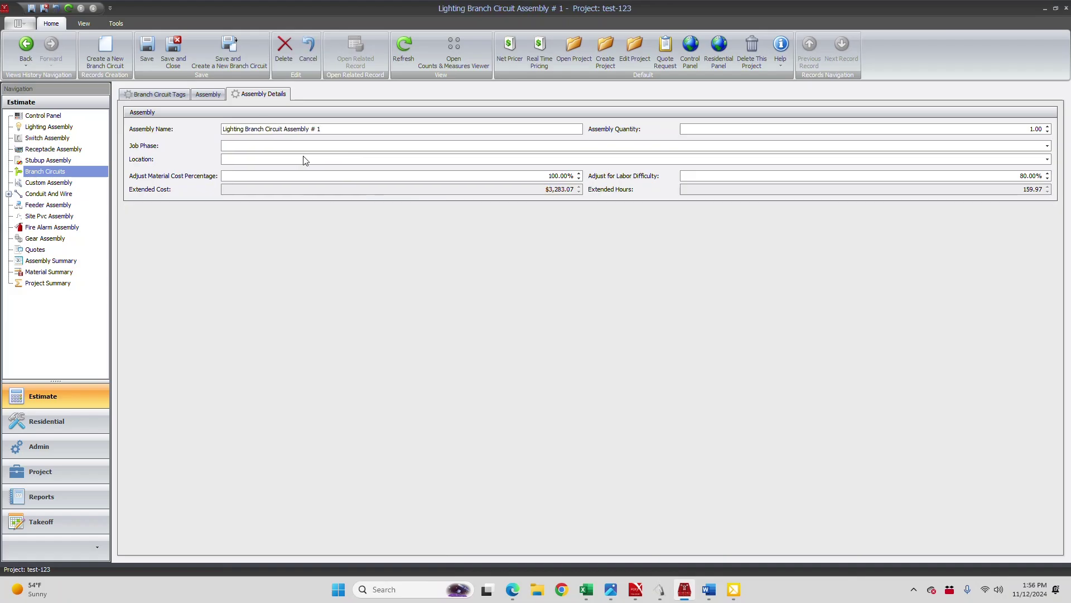
Shorten the assembly name to "Lighting Branch Circuit", save the branch circuit assembly and show its itemized details
{"action": "key", "text": "BackSpace"}
{"action": "key", "text": "BackSpace"}
{"action": "key", "text": "BackSpace"}
{"action": "key", "text": "BackSpace"}
{"action": "key", "text": "BackSpace"}
{"action": "key", "text": "BackSpace"}
{"action": "key", "text": "BackSpace"}
{"action": "key", "text": "BackSpace"}
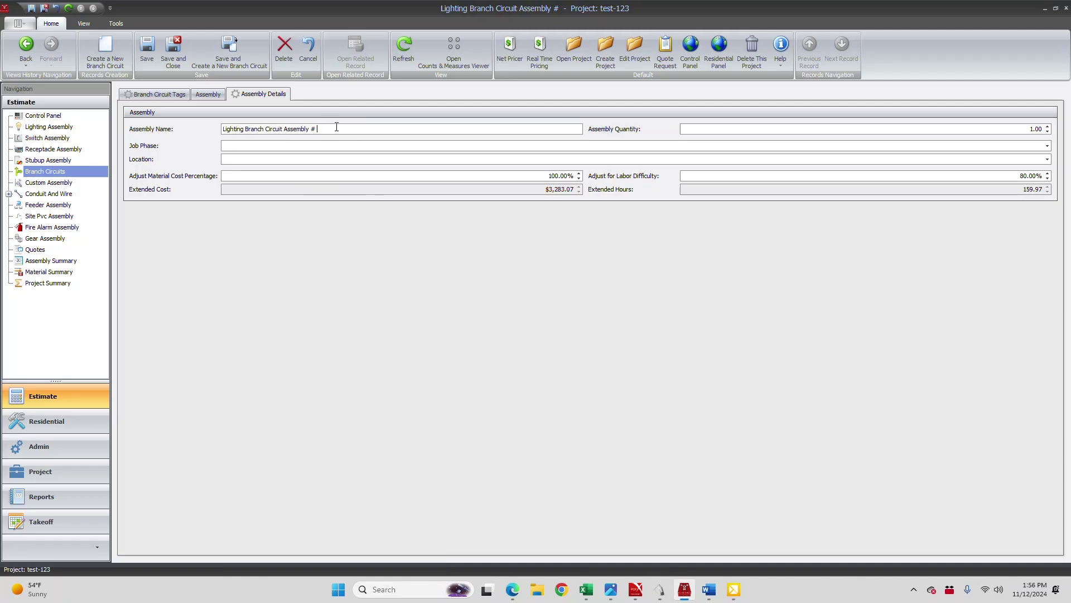
{"action": "key", "text": "BackSpace"}
{"action": "key", "text": "BackSpace"}
{"action": "key", "text": "BackSpace"}
{"action": "key", "text": "BackSpace"}
{"action": "key", "text": "BackSpace"}
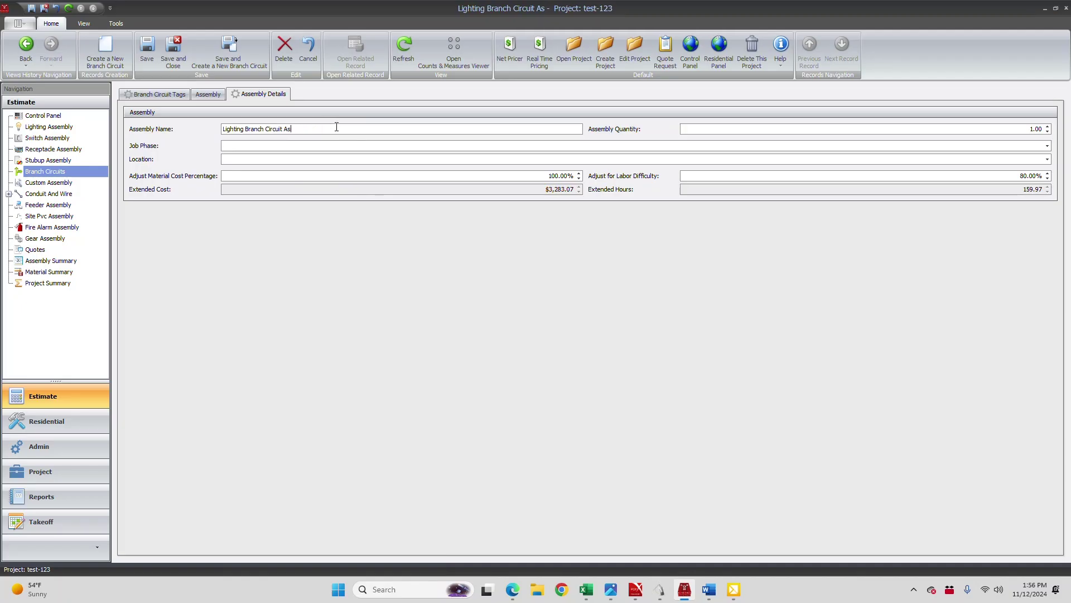
{"action": "left_click", "coordinate": [147, 48]}
{"action": "left_click", "coordinate": [270, 95]}
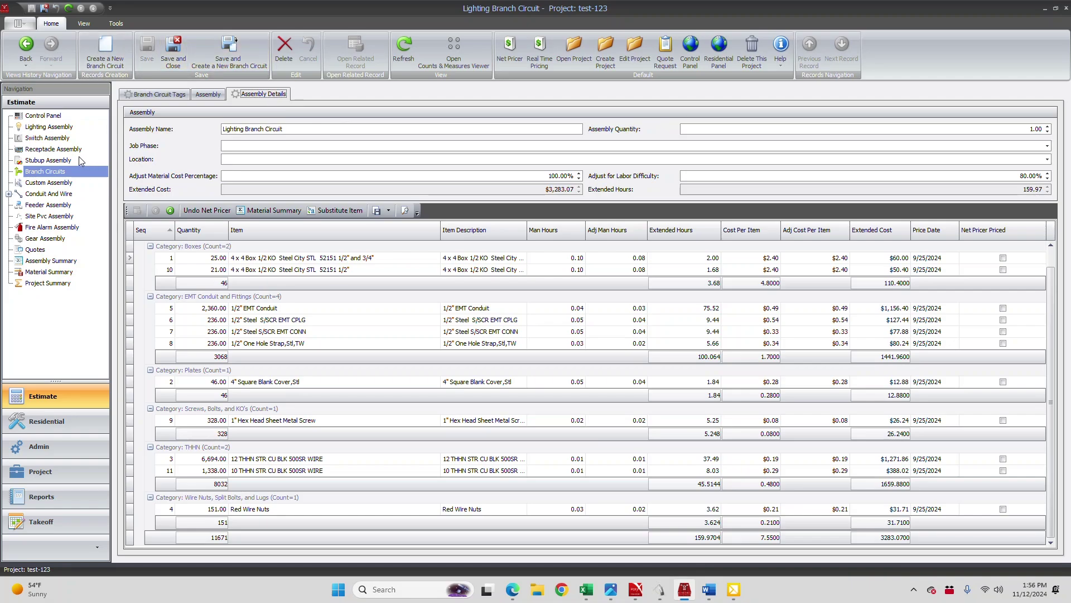
In Lighting Assembly # 1, set the distance between lights to 11 for all thirteen lighting tags, then save and show the assembly details
{"action": "left_click", "coordinate": [49, 127]}
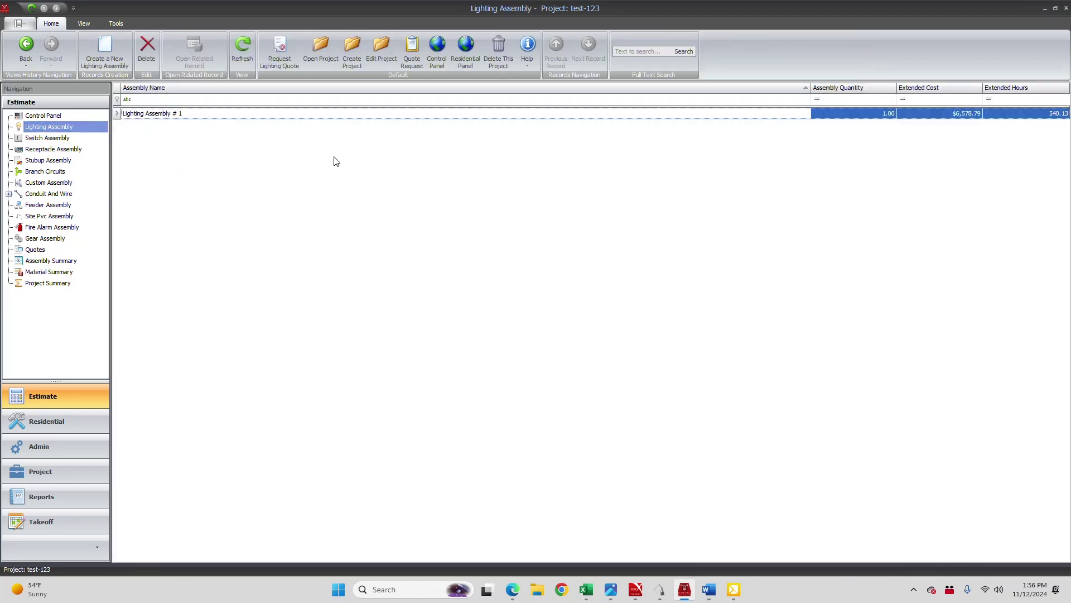
{"action": "double_click", "coordinate": [148, 114]}
{"action": "left_click", "coordinate": [192, 96]}
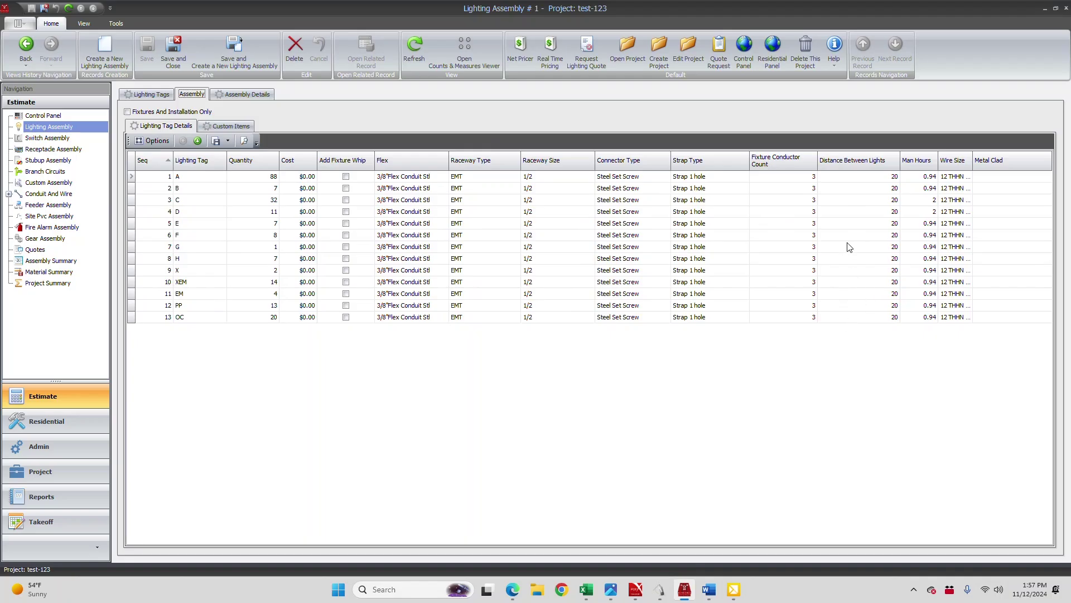
{"action": "left_click", "coordinate": [865, 178]}
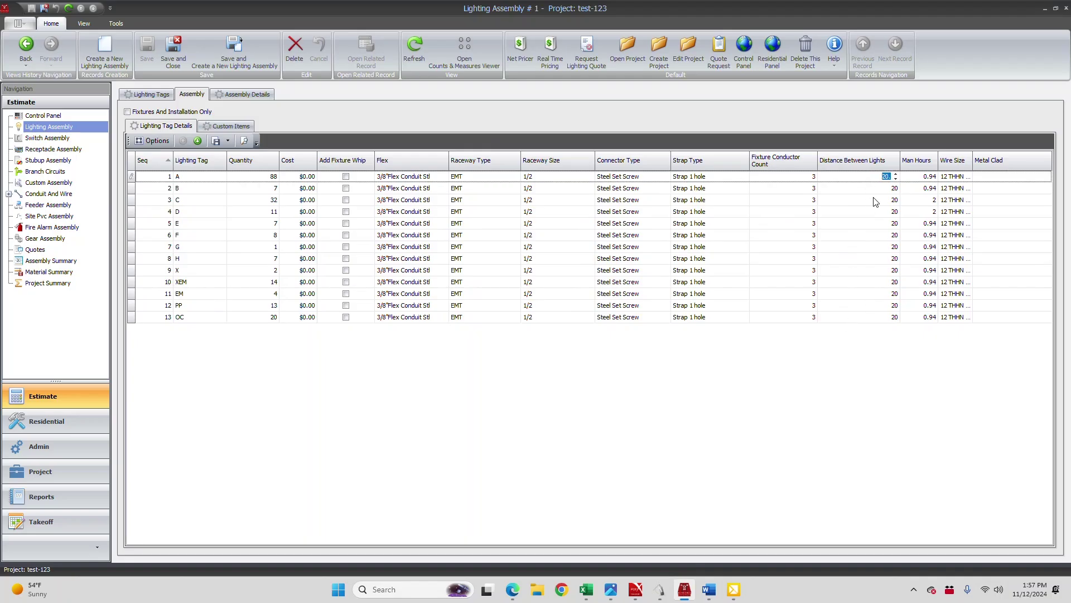
{"action": "type", "text": "11"}
{"action": "key", "text": "Down"}
{"action": "type", "text": "111"}
{"action": "key", "text": "Down"}
{"action": "type", "text": "11"}
{"action": "key", "text": "Down"}
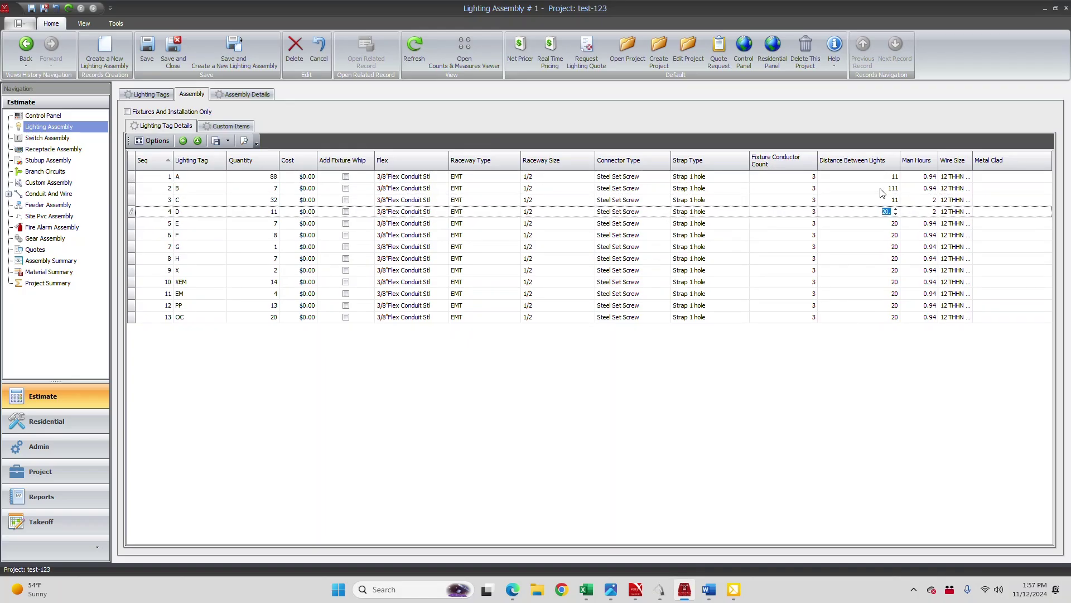
{"action": "left_click", "coordinate": [877, 190]}
{"action": "key", "text": "Down"}
{"action": "key", "text": "Down"}
{"action": "type", "text": "11"}
{"action": "key", "text": "Down"}
{"action": "type", "text": "11"}
{"action": "key", "text": "Down"}
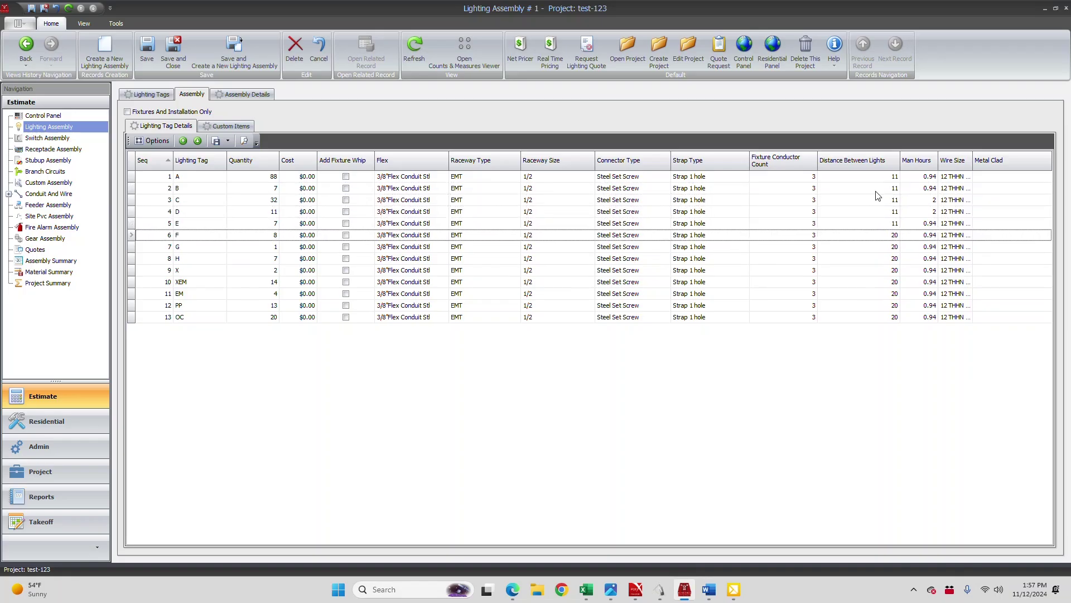
{"action": "key", "text": "Down"}
{"action": "type", "text": "11"}
{"action": "key", "text": "Down"}
{"action": "type", "text": "11"}
{"action": "key", "text": "Down"}
{"action": "type", "text": "11"}
{"action": "key", "text": "Down"}
{"action": "type", "text": "11"}
{"action": "key", "text": "Down"}
{"action": "type", "text": "11"}
{"action": "key", "text": "Down"}
{"action": "type", "text": "11"}
{"action": "key", "text": "Down"}
{"action": "type", "text": "11"}
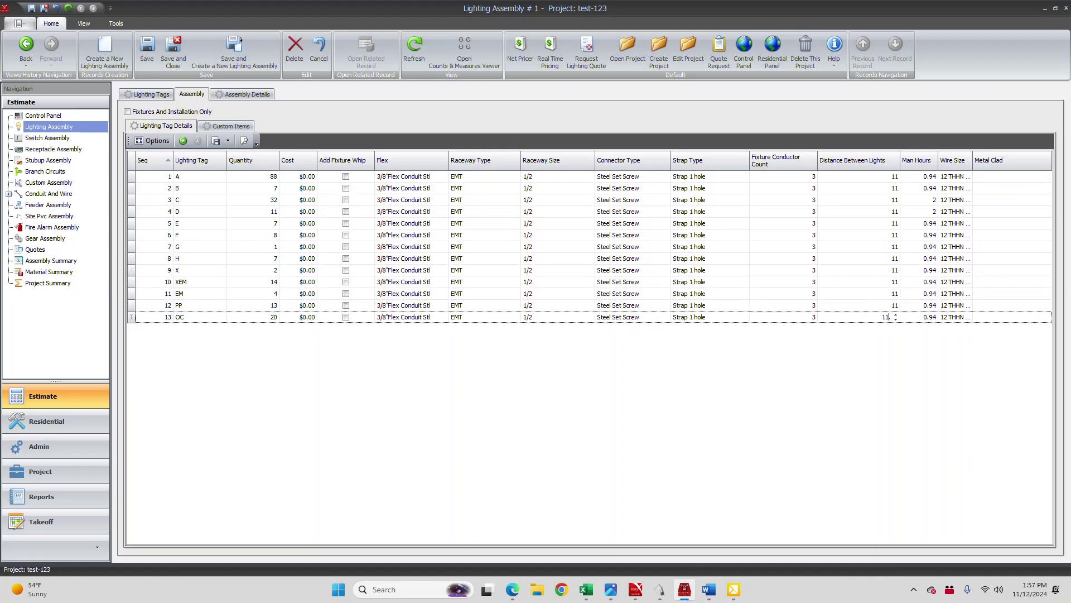
{"action": "key", "text": "Down"}
{"action": "left_click", "coordinate": [146, 49]}
{"action": "left_click", "coordinate": [248, 94]}
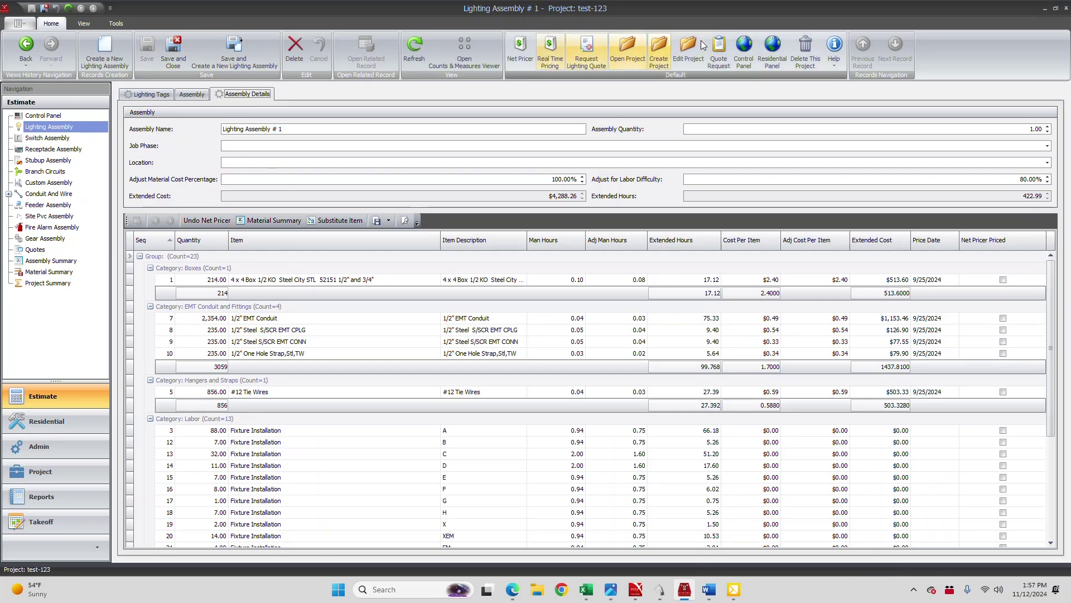
Review the circuit lengths entered in the Lighting Branch Circuit assembly
{"action": "left_click", "coordinate": [745, 46]}
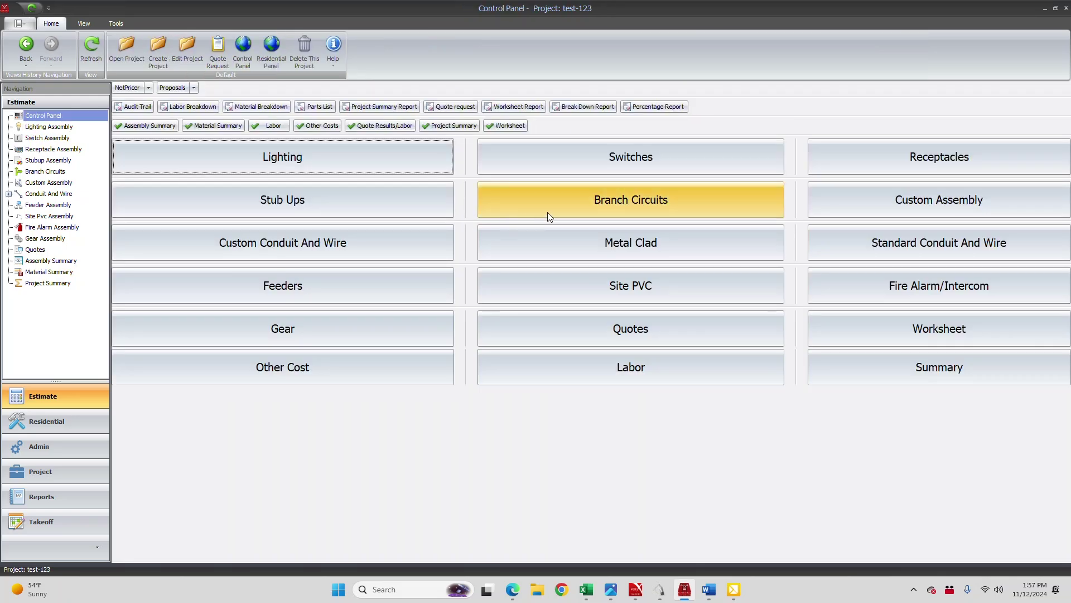
{"action": "left_click", "coordinate": [555, 207]}
{"action": "double_click", "coordinate": [150, 99]}
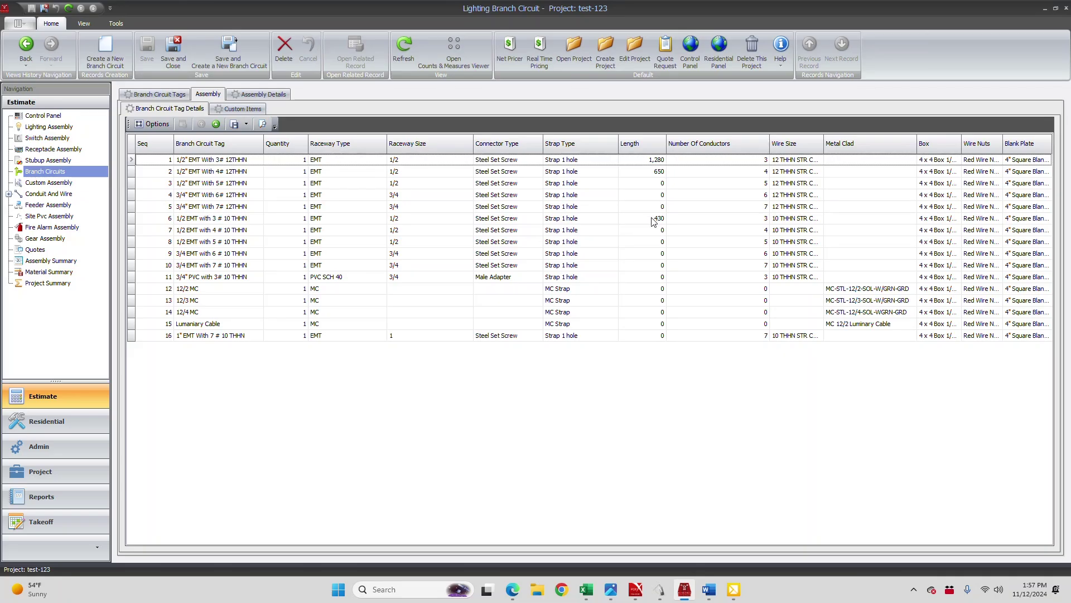
Reopen Lighting Assembly # 1's tag details and set the fixture conductor count to 4 for tag B and 1 for tag PP
{"action": "left_click", "coordinate": [50, 128]}
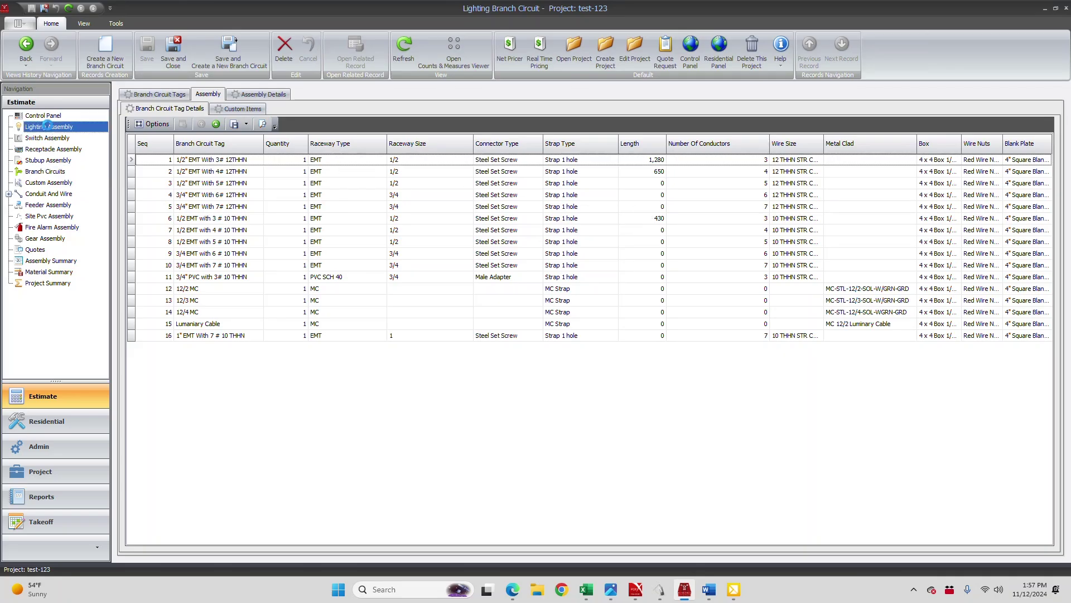
{"action": "double_click", "coordinate": [149, 114]}
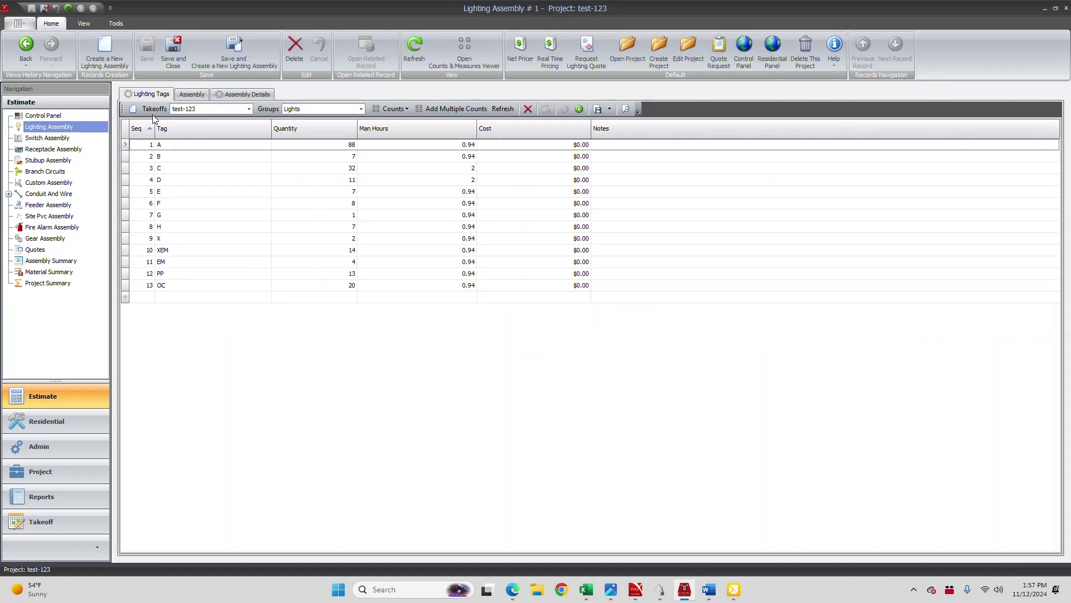
{"action": "left_click", "coordinate": [189, 96]}
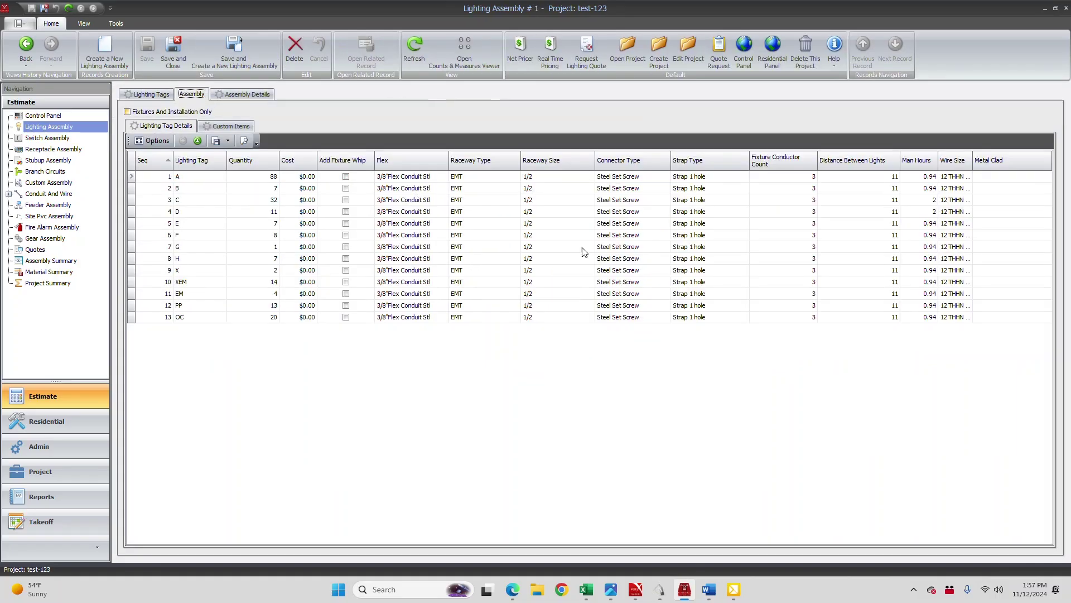
{"action": "left_click", "coordinate": [780, 180]}
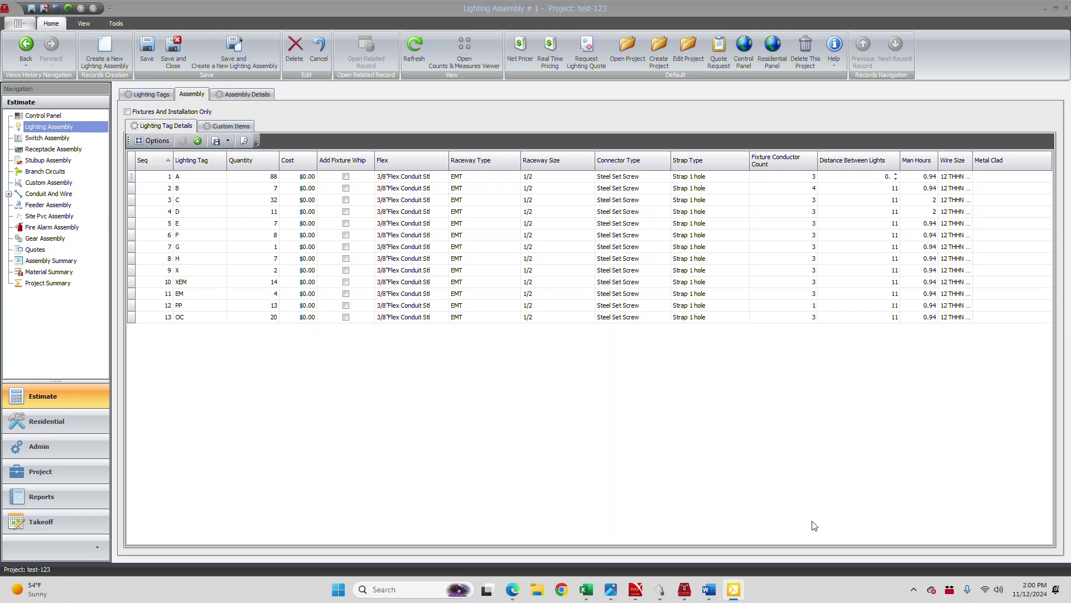
Set the distance between lights to 0.1 for all thirteen lighting tags, then save the lighting assembly and show its itemized details
{"action": "left_click", "coordinate": [885, 178]}
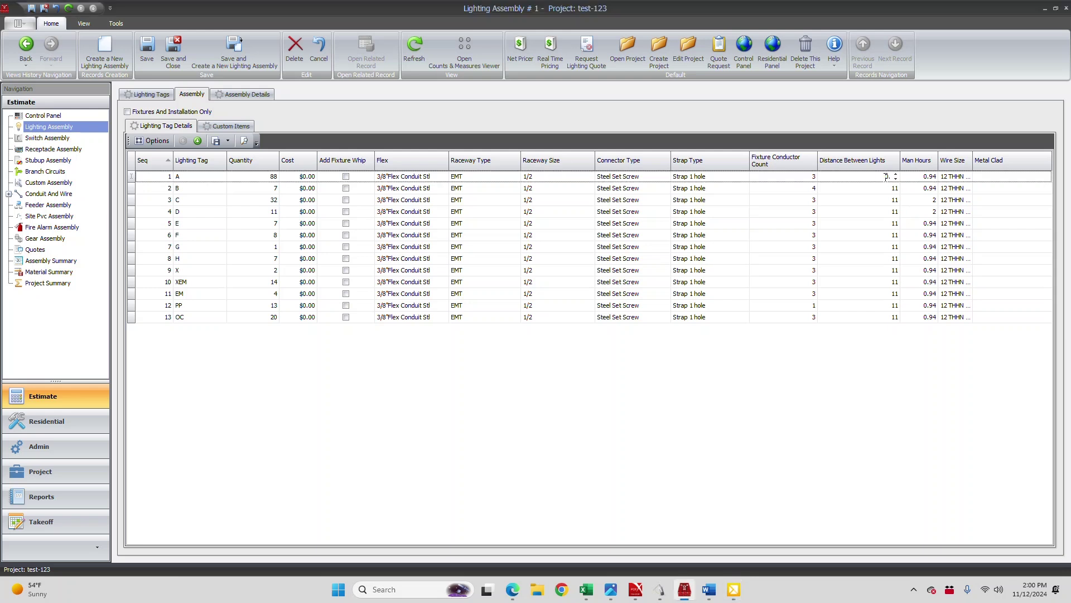
{"action": "key", "text": "Down"}
{"action": "type", "text": "0.1"}
{"action": "key", "text": "Down"}
{"action": "type", "text": "0.1"}
{"action": "key", "text": "Down"}
{"action": "type", "text": "0.1"}
{"action": "key", "text": "Down"}
{"action": "type", "text": "0.1"}
{"action": "key", "text": "Down"}
{"action": "type", "text": "0.1"}
{"action": "key", "text": "Down"}
{"action": "type", "text": "0.1"}
{"action": "key", "text": "Down"}
{"action": "type", "text": "0.1"}
{"action": "key", "text": "Down"}
{"action": "type", "text": "0.1"}
{"action": "key", "text": "Down"}
{"action": "type", "text": "0.1"}
{"action": "key", "text": "Down"}
{"action": "type", "text": "0.1"}
{"action": "key", "text": "Down"}
{"action": "type", "text": "0.1"}
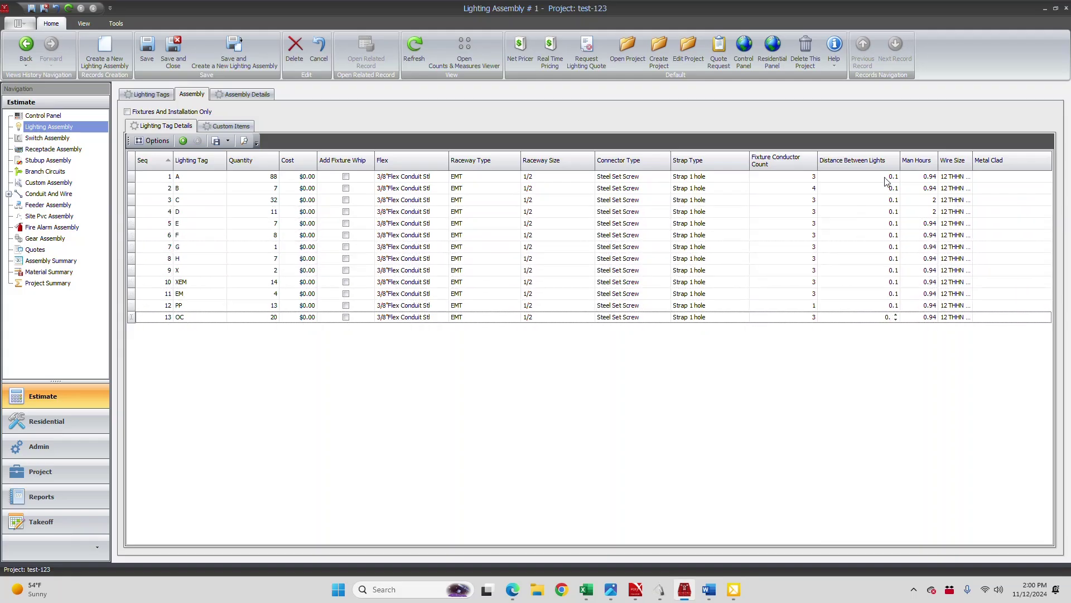
{"action": "type", "text": "1"}
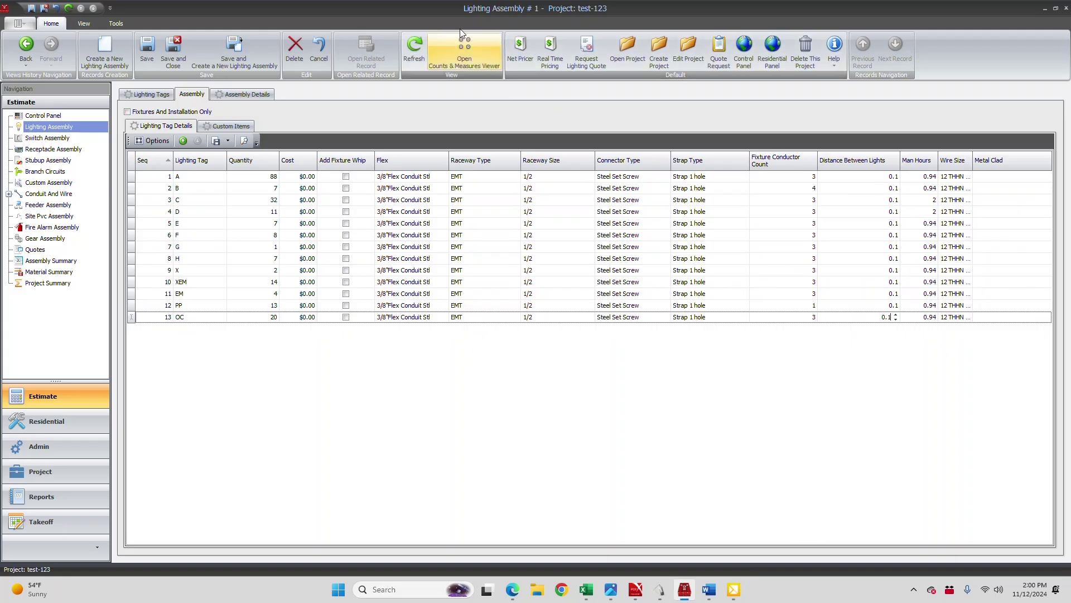
{"action": "left_click", "coordinate": [146, 48]}
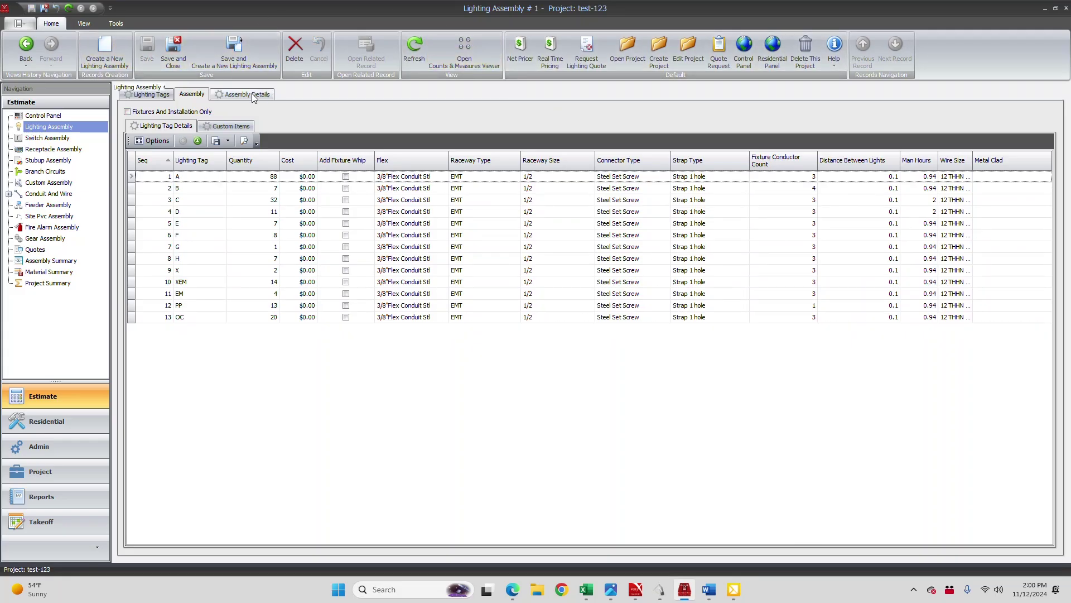
{"action": "left_click", "coordinate": [248, 94]}
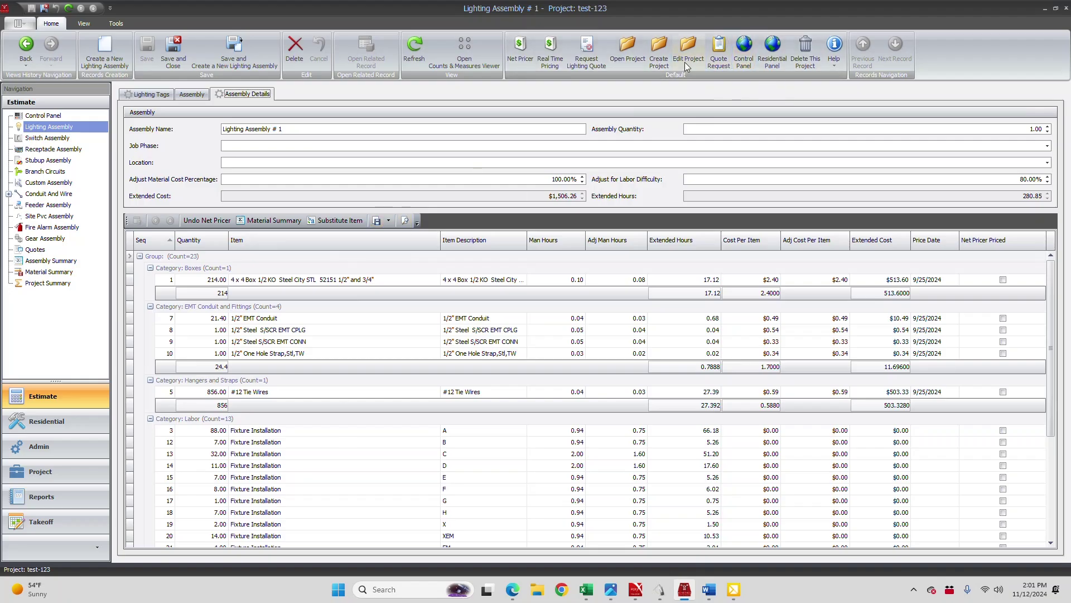
Review the Lighting Branch Circuit's itemized details and the project's Assembly Summary, ending back at the Control Panel
{"action": "left_click", "coordinate": [744, 51]}
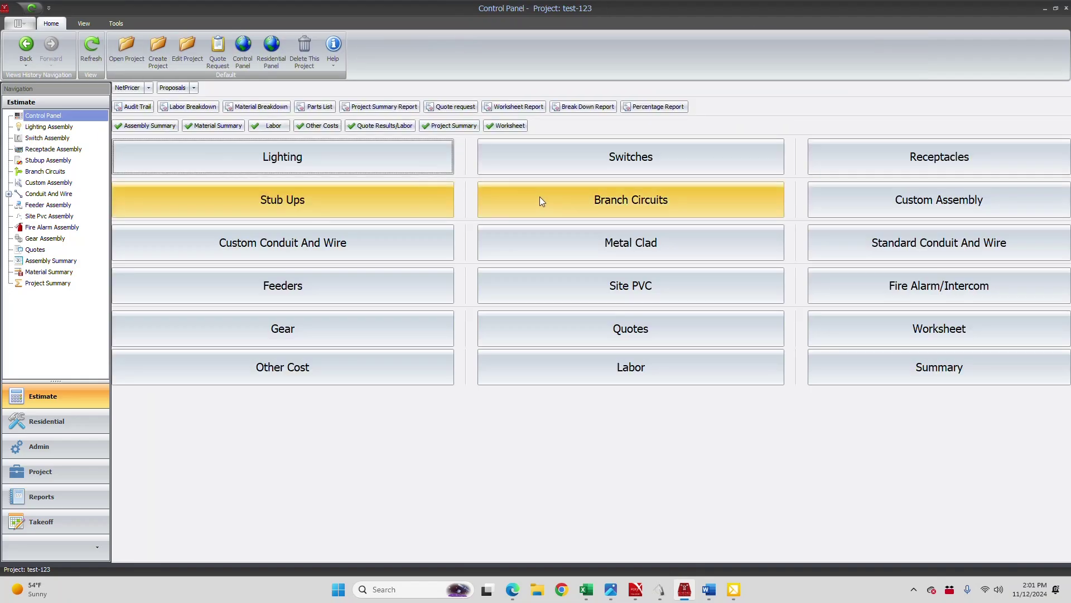
{"action": "left_click", "coordinate": [539, 197]}
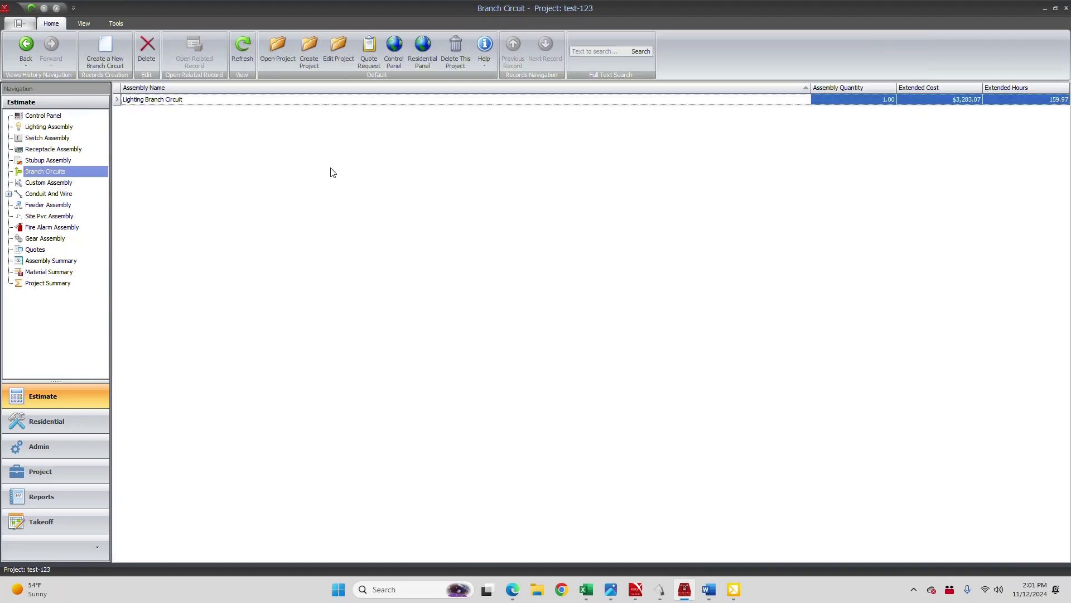
{"action": "double_click", "coordinate": [146, 100]}
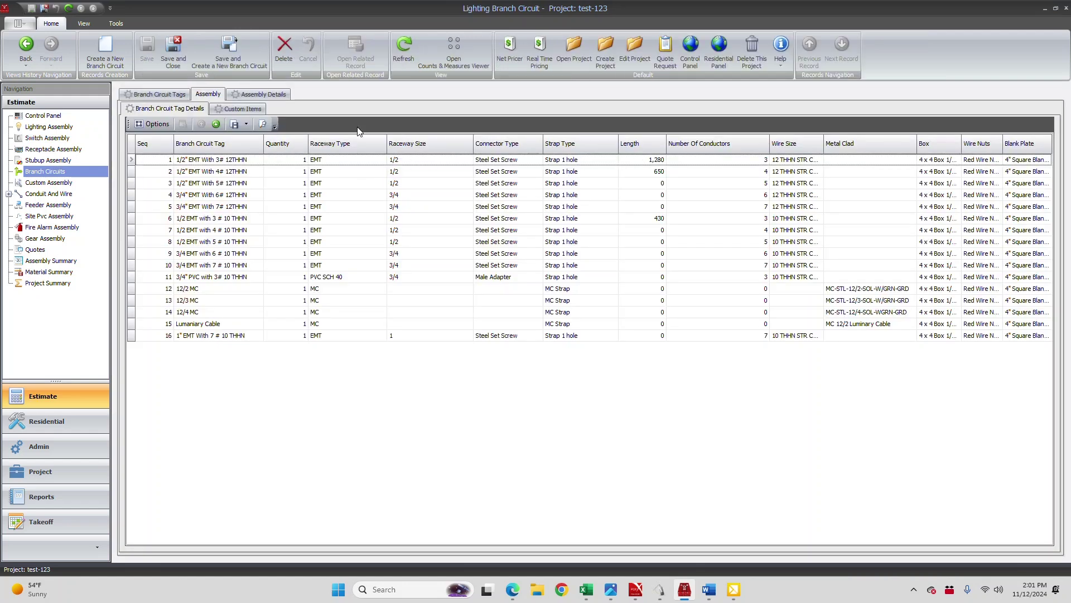
{"action": "left_click", "coordinate": [261, 94]}
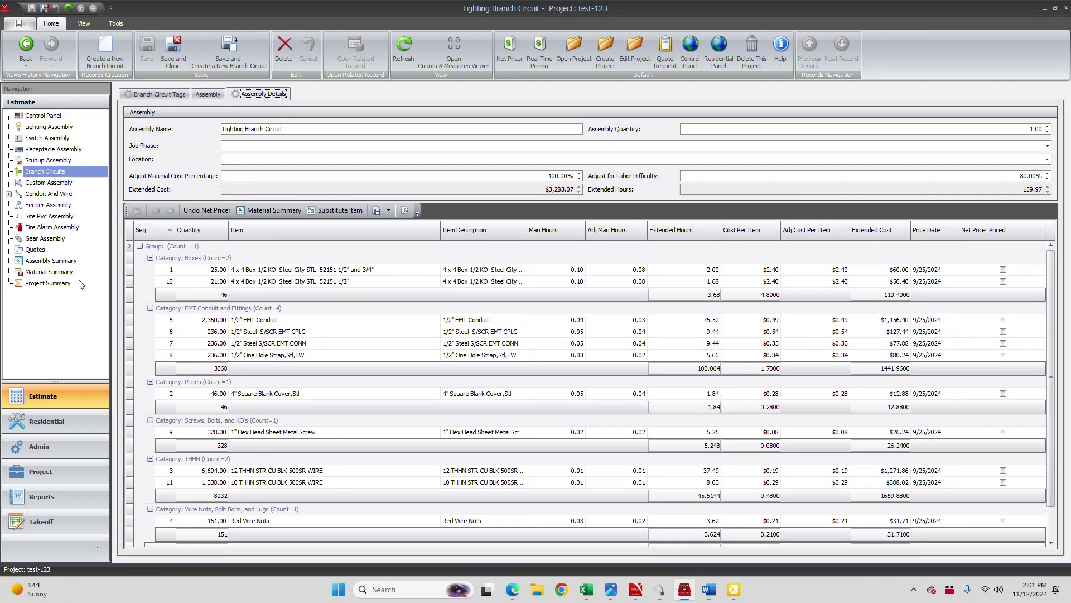
{"action": "left_click", "coordinate": [36, 261]}
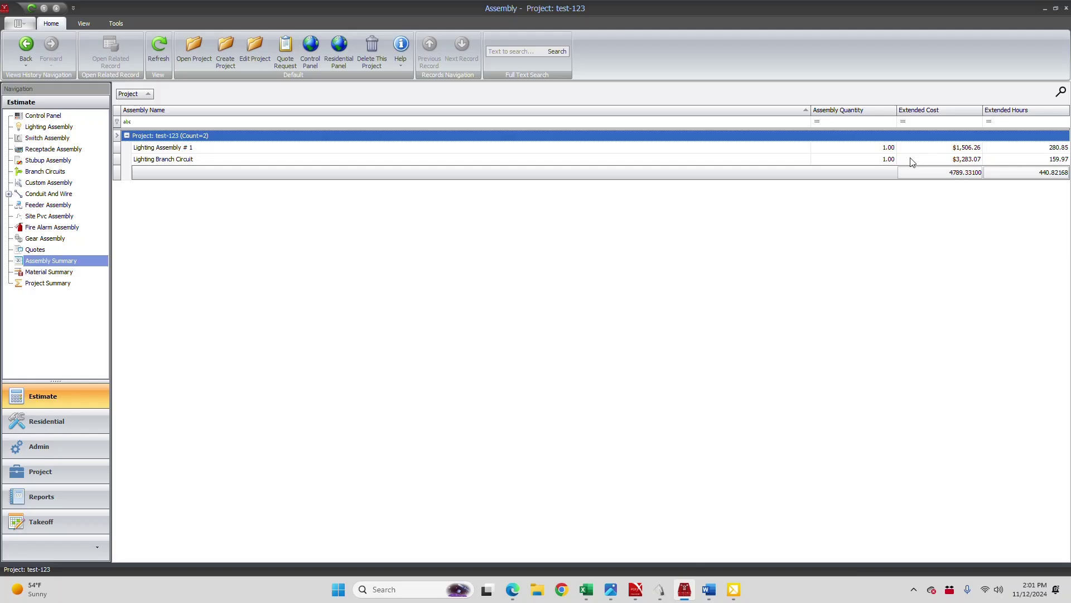
{"action": "left_click", "coordinate": [310, 49]}
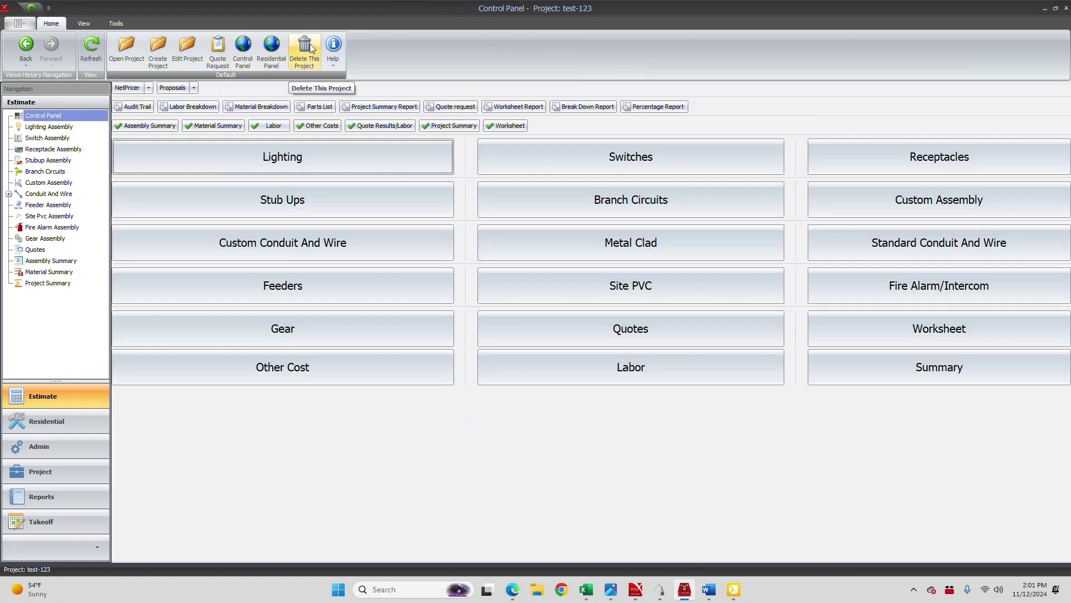